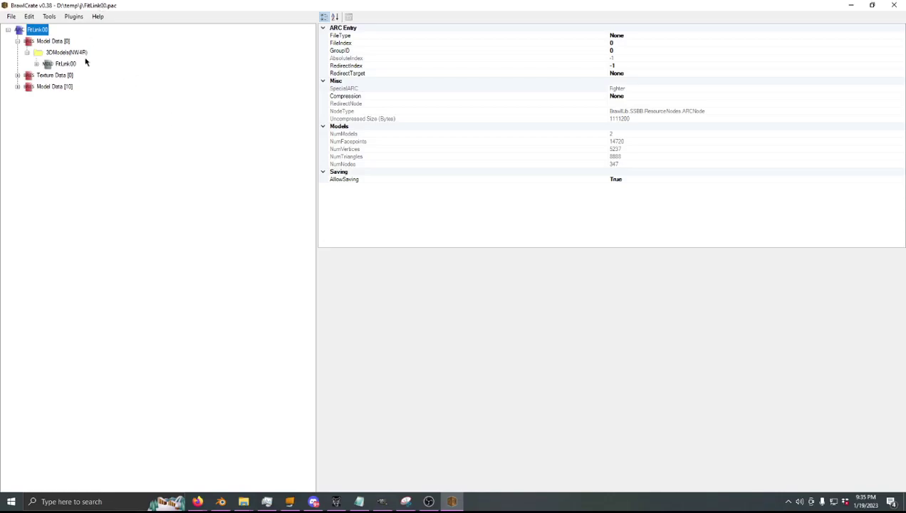
- Delete the objects polygon0 through polygon10 from the FitLink00 model
left_click(68, 65)
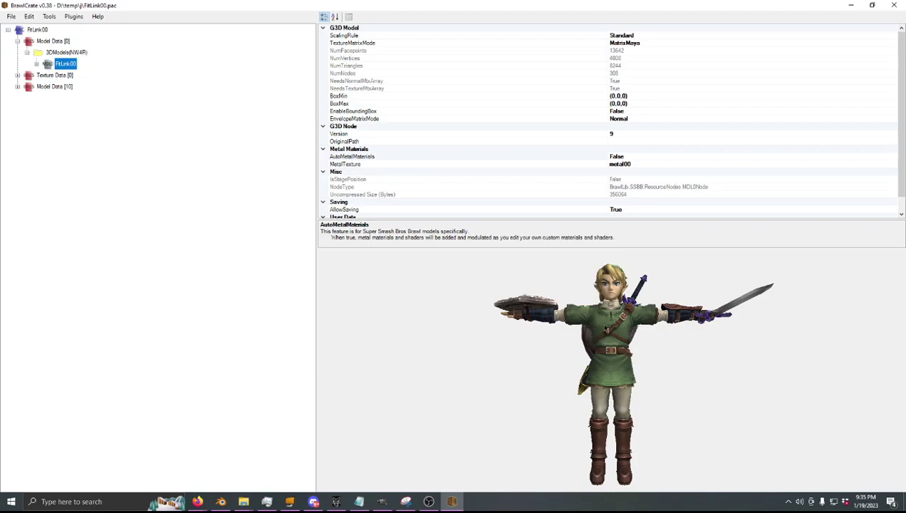
scroll(605, 329, "up", 10)
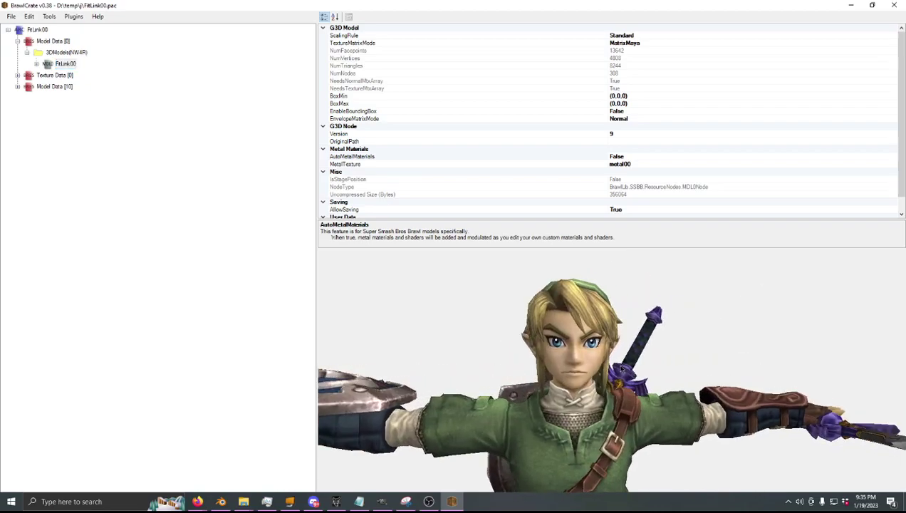
left_click_drag(579, 340, 590, 342)
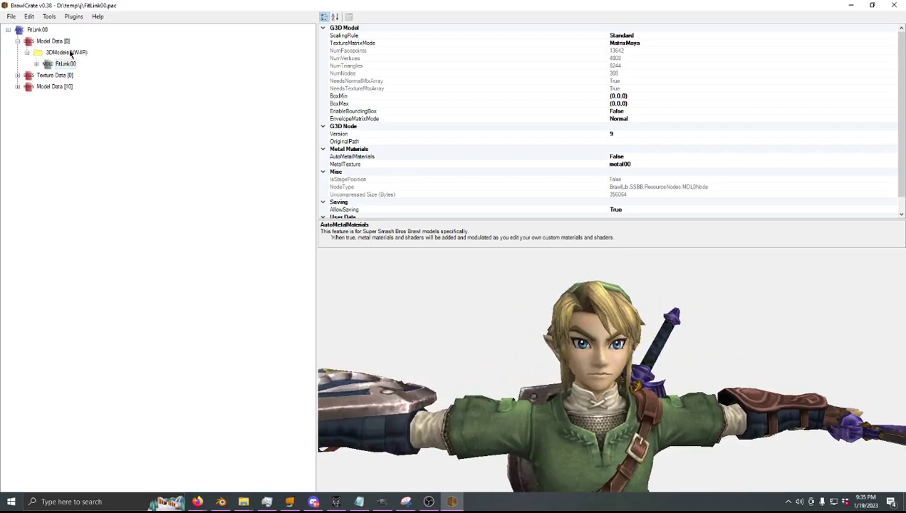
left_click(37, 64)
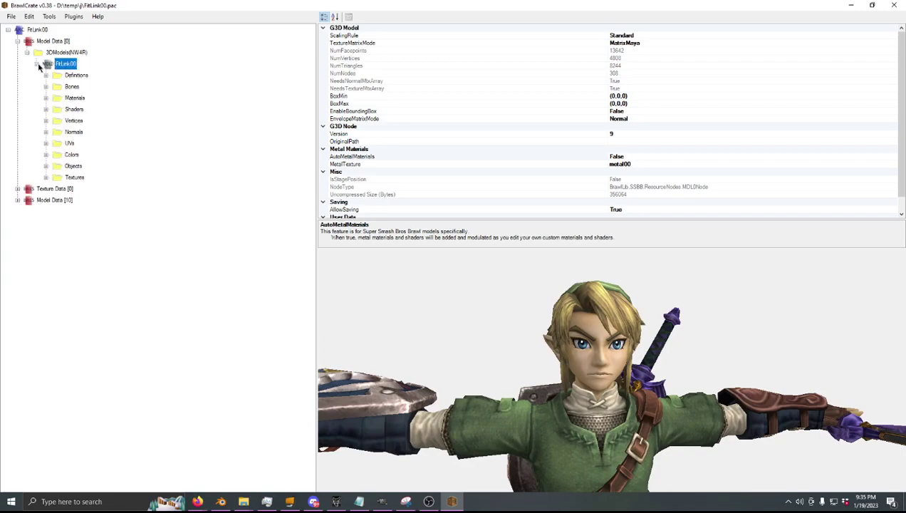
left_click(45, 166)
left_click(84, 177)
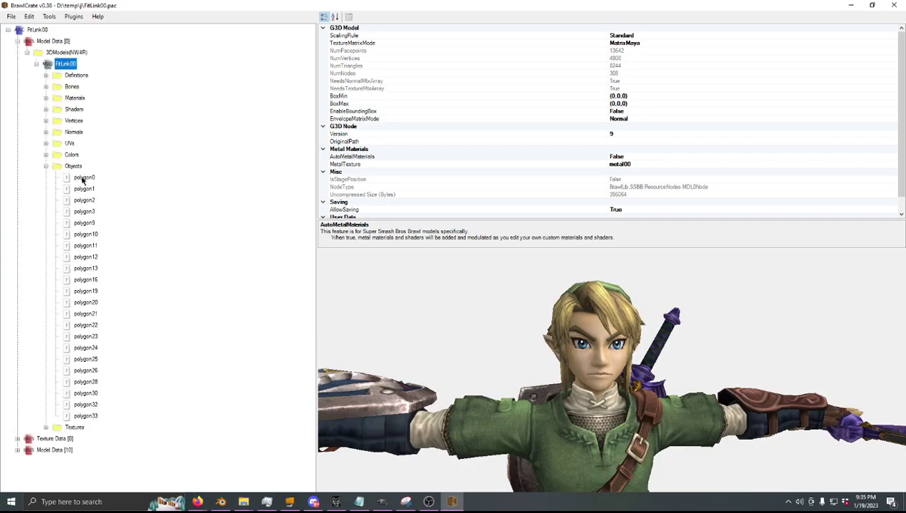
left_click(93, 235, "shift")
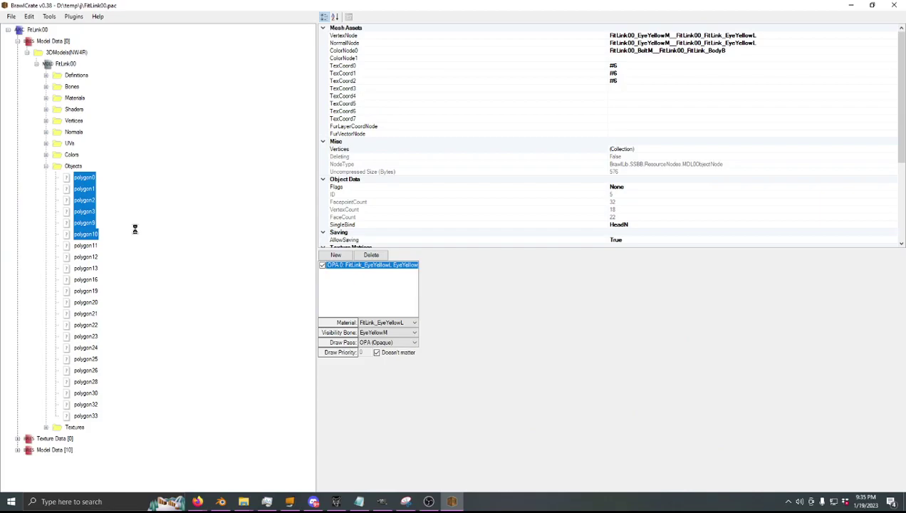
key("Delete")
key("Return")
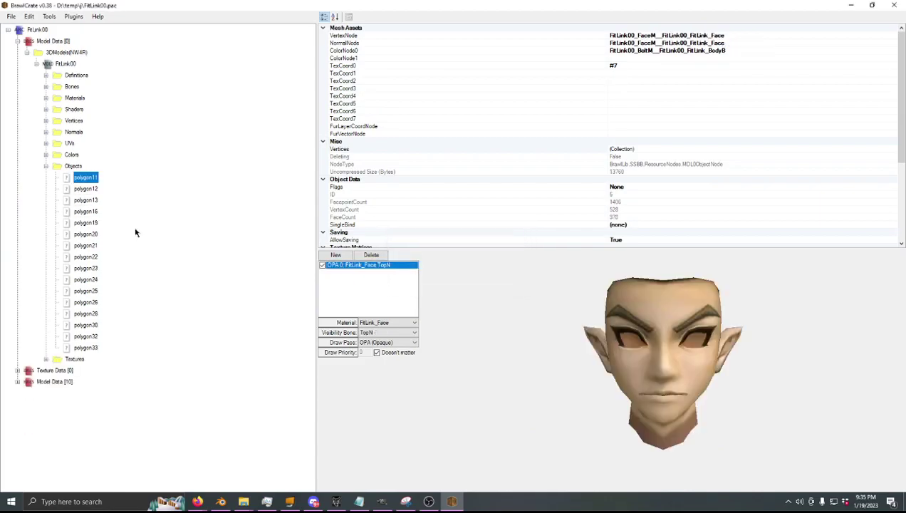
- Delete the objects polygon12 through polygon33, keeping only the face mesh polygon11
left_click(84, 189)
left_click(85, 336, "shift")
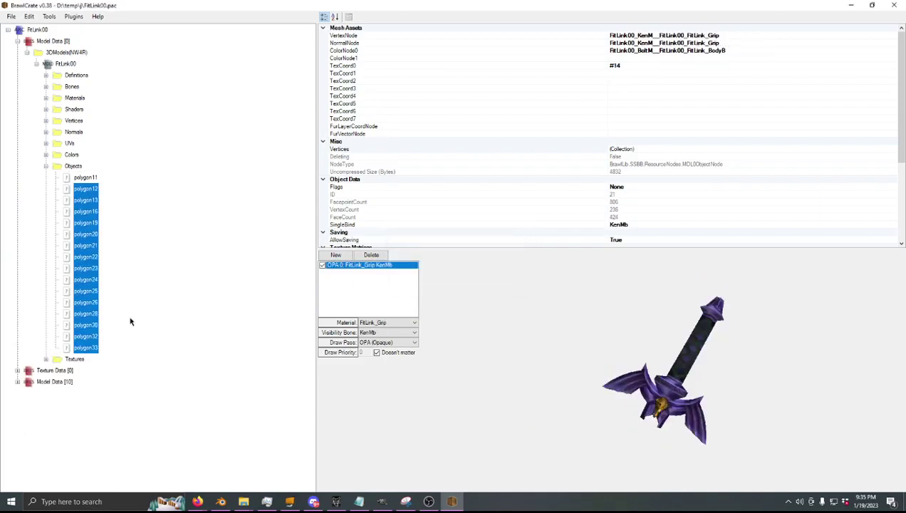
key("Delete")
key("Return")
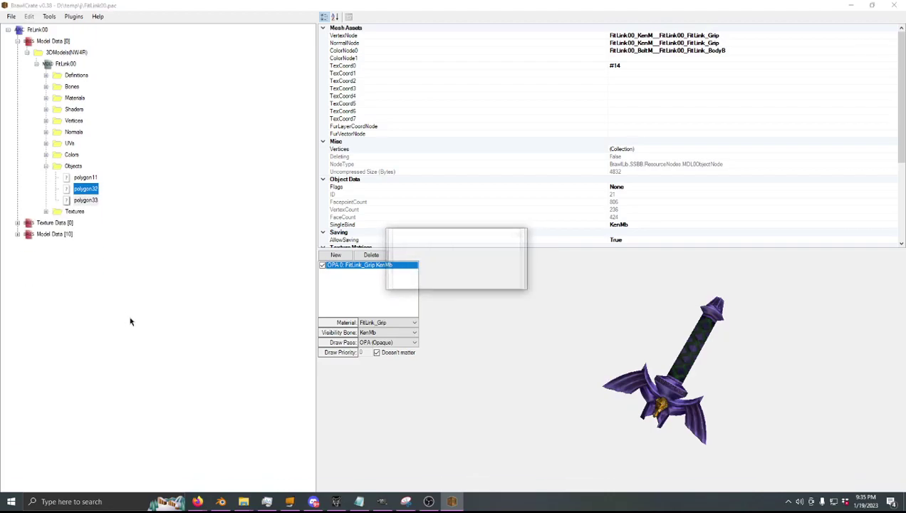
- Export the reduced FitLink00 model as a DAE file into the j folder, adding "model" to its file name
left_click(64, 63)
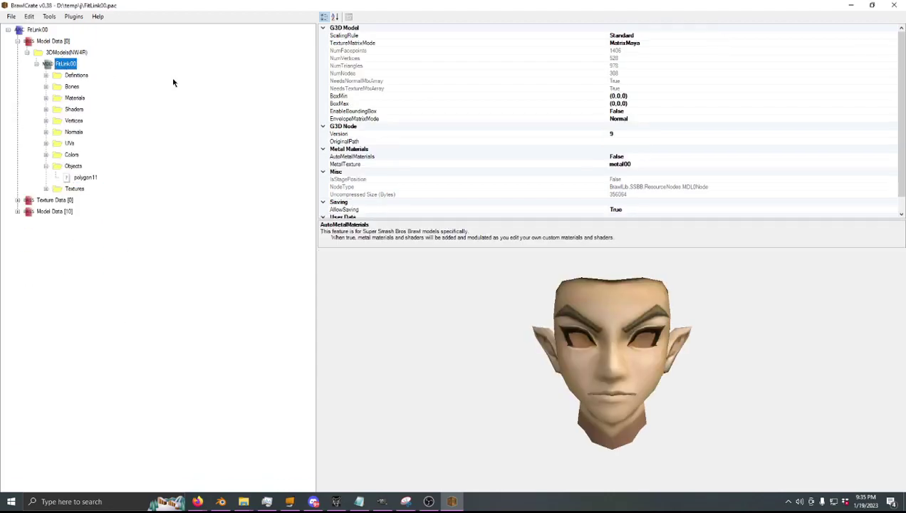
key("ctrl+e")
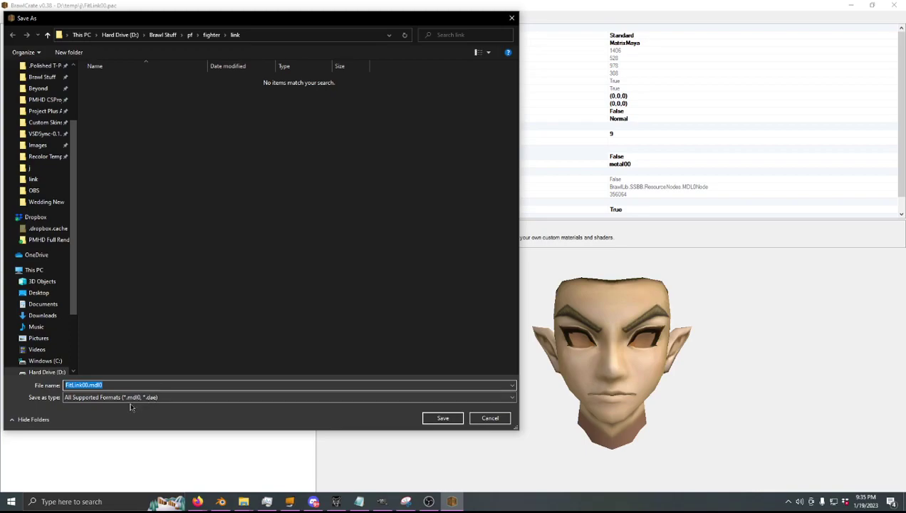
left_click(32, 167)
left_click(214, 397)
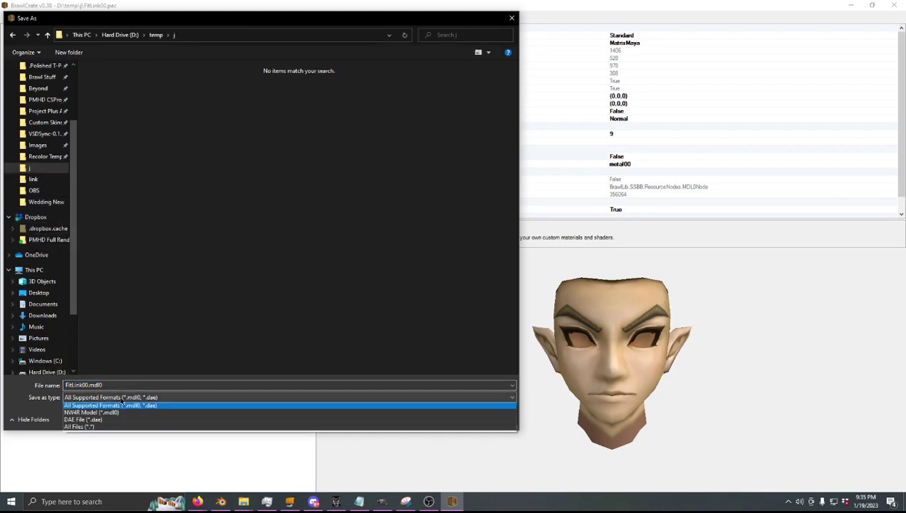
left_click(107, 420)
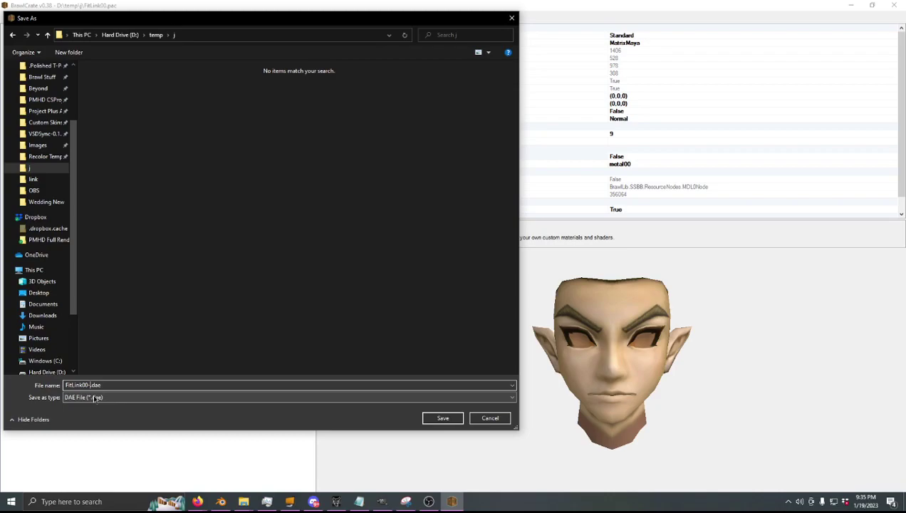
type("model")
key("Return")
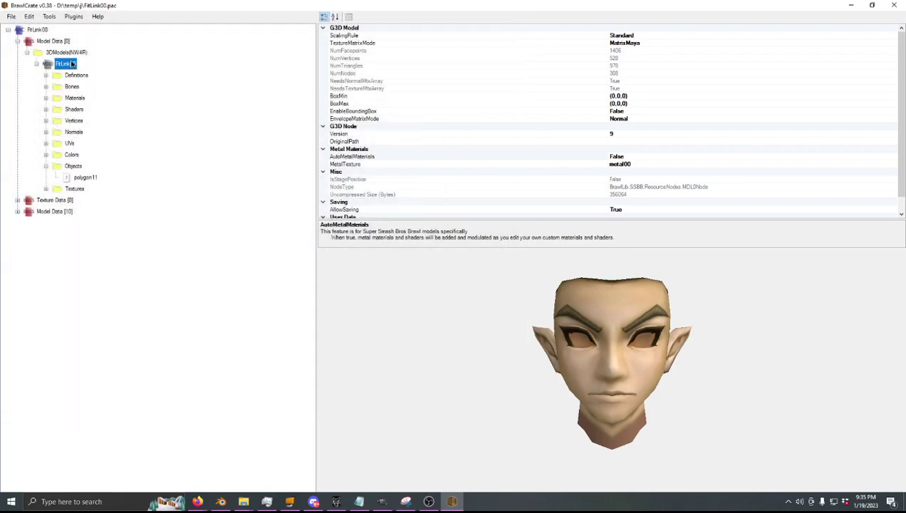
- Restore the FitLink00 model's deleted objects and open the model in a maximized preview
right_click(70, 65)
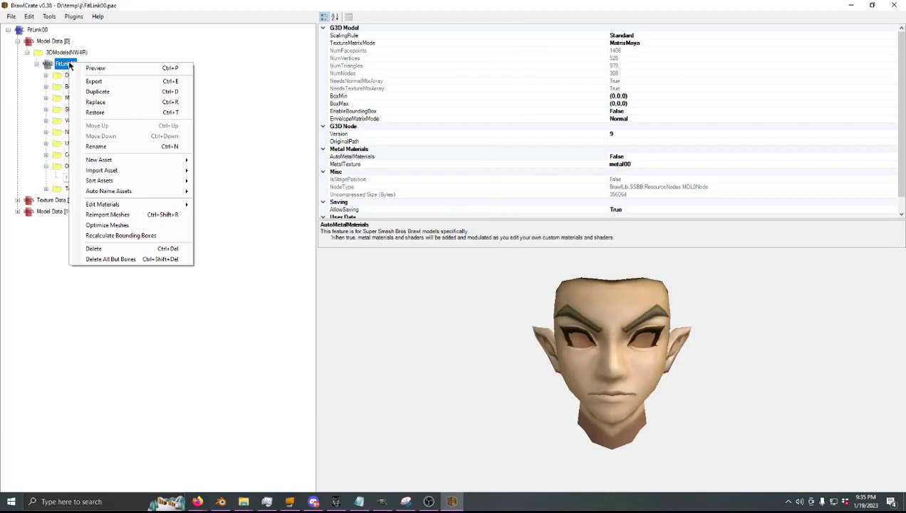
left_click(125, 113)
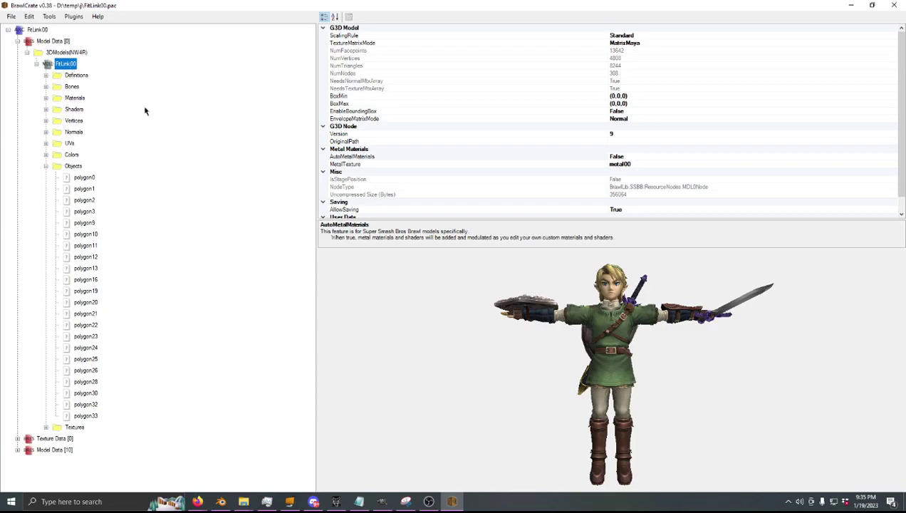
double_click(73, 65)
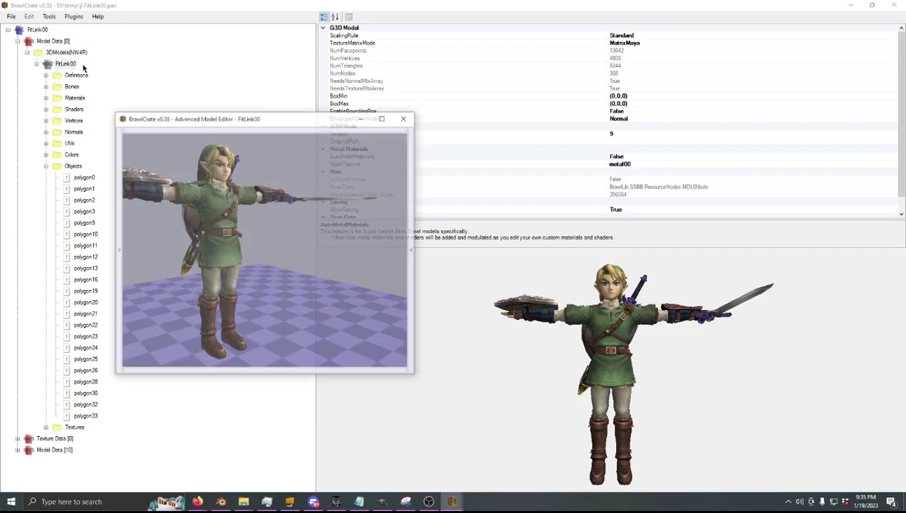
double_click(241, 123)
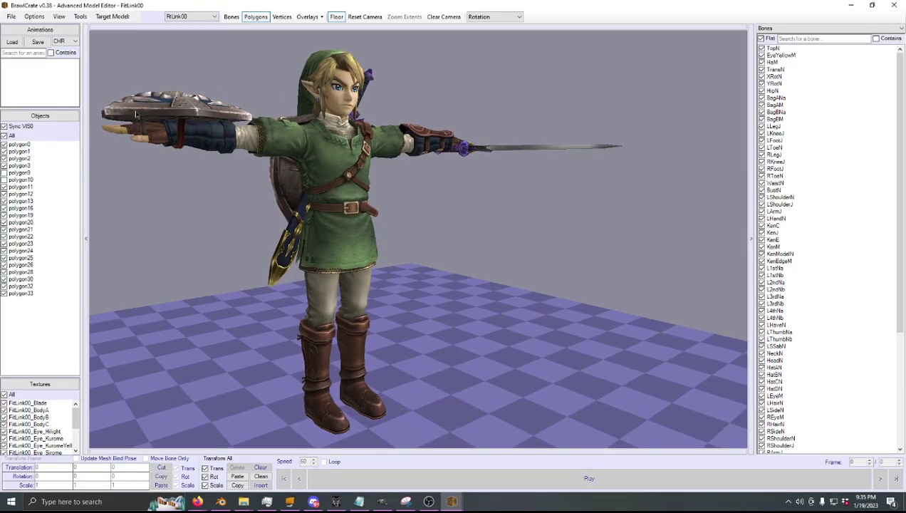
- Load the animations from FitLinkMotionEtc.pac in the link folder and enlarge the animation list
left_click(12, 44)
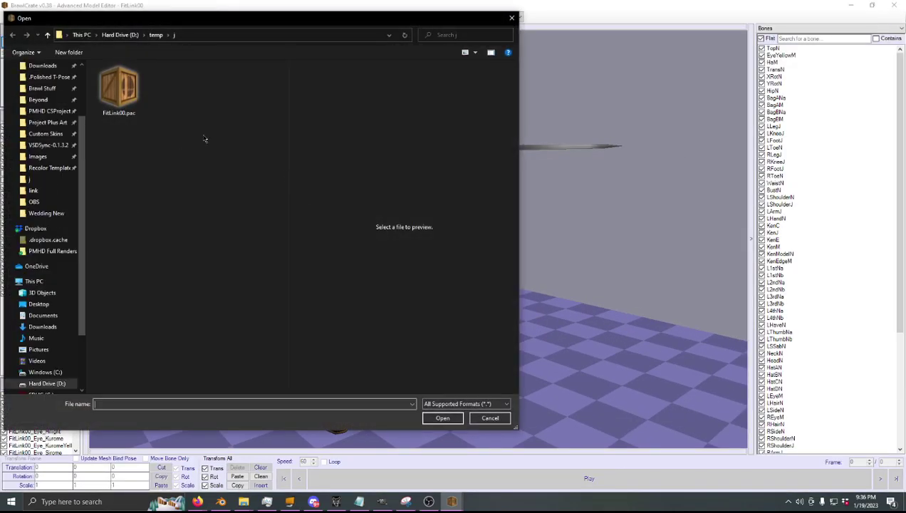
left_click(56, 191)
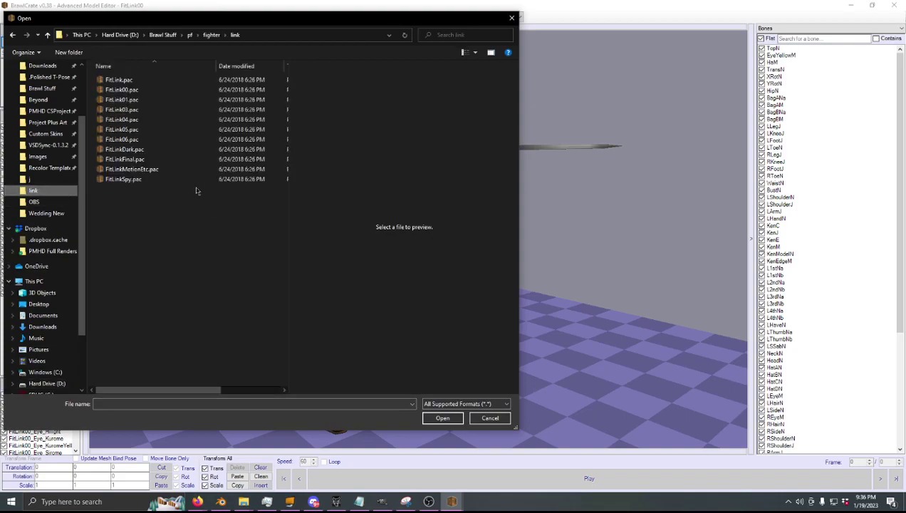
double_click(132, 169)
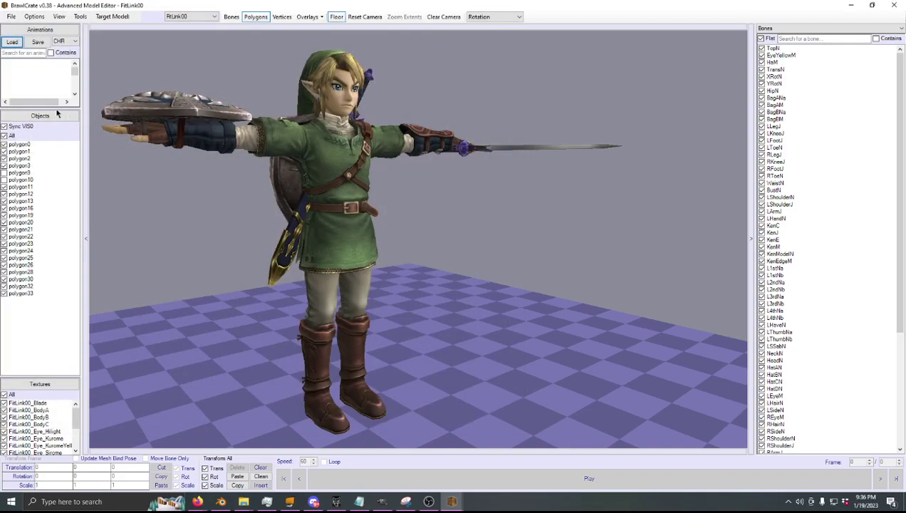
left_click_drag(57, 114, 53, 272)
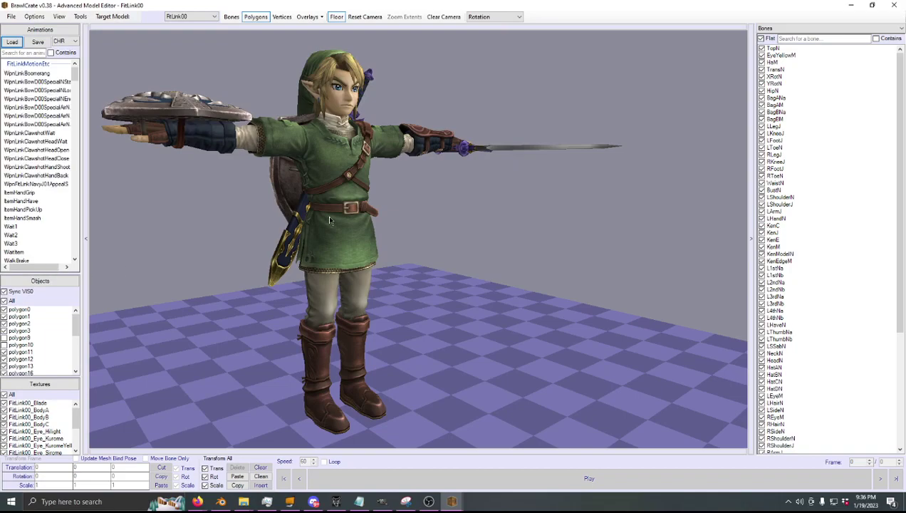
right_click_drag(225, 98, 252, 91)
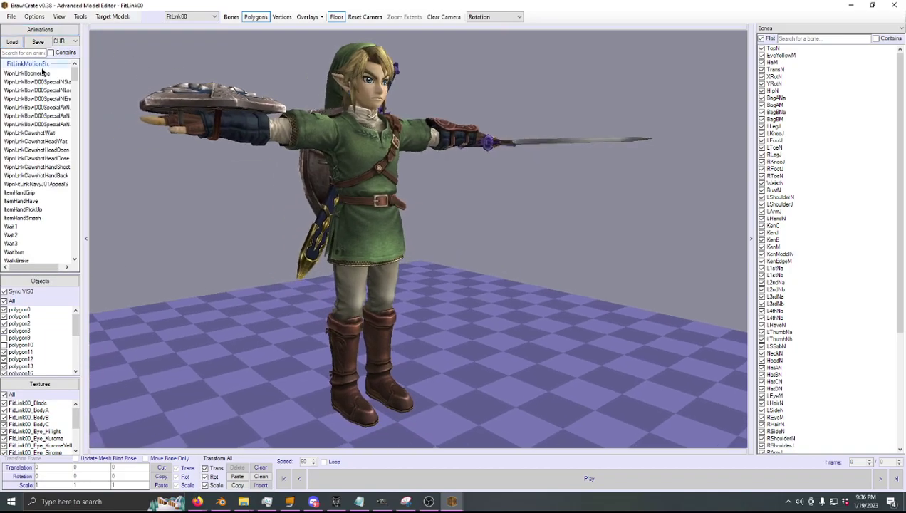
left_click(61, 43)
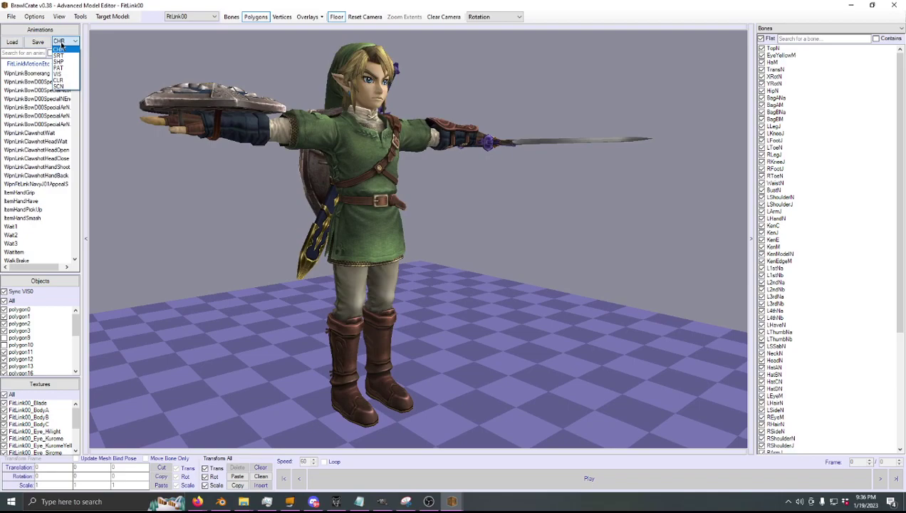
left_click(61, 44)
right_click_drag(437, 110, 442, 114)
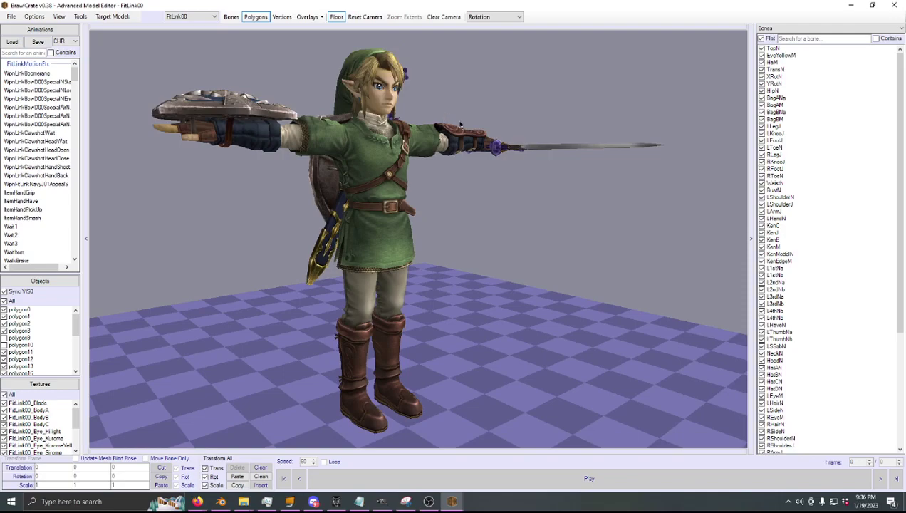
double_click(385, 5)
left_click(67, 64)
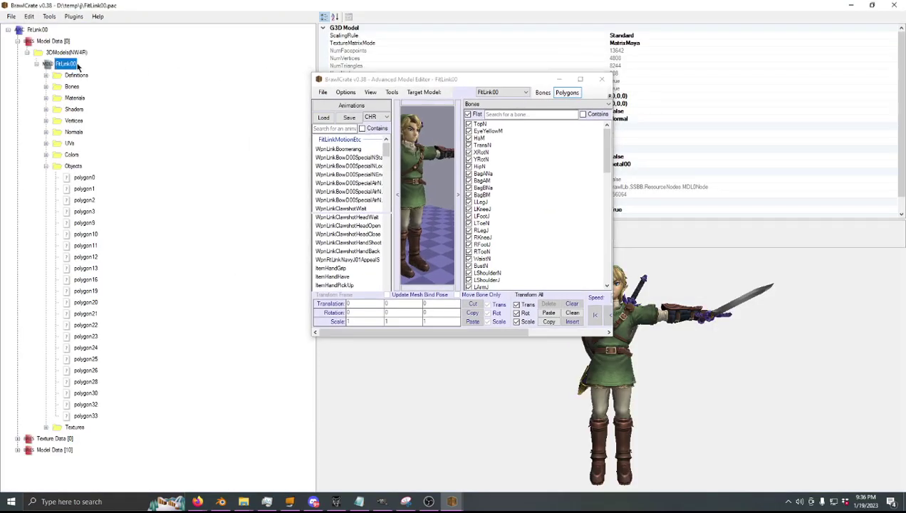
right_click(77, 64)
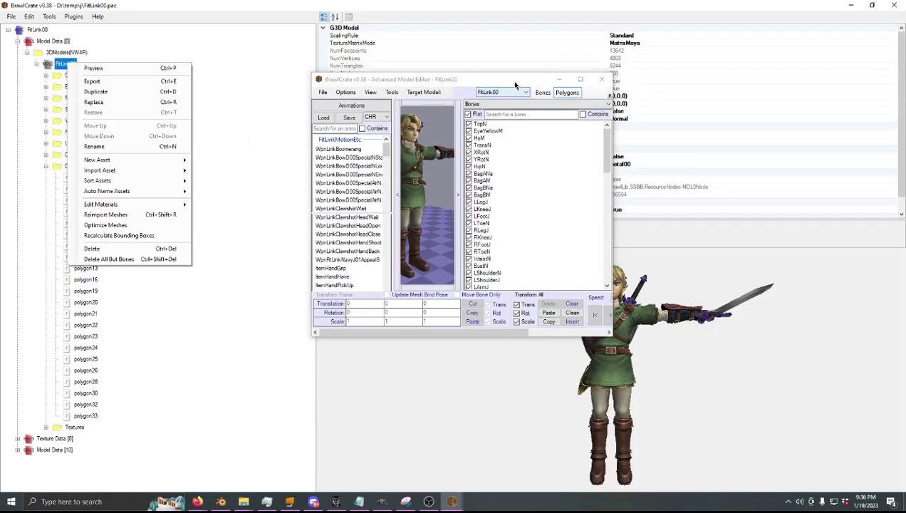
left_click(142, 68)
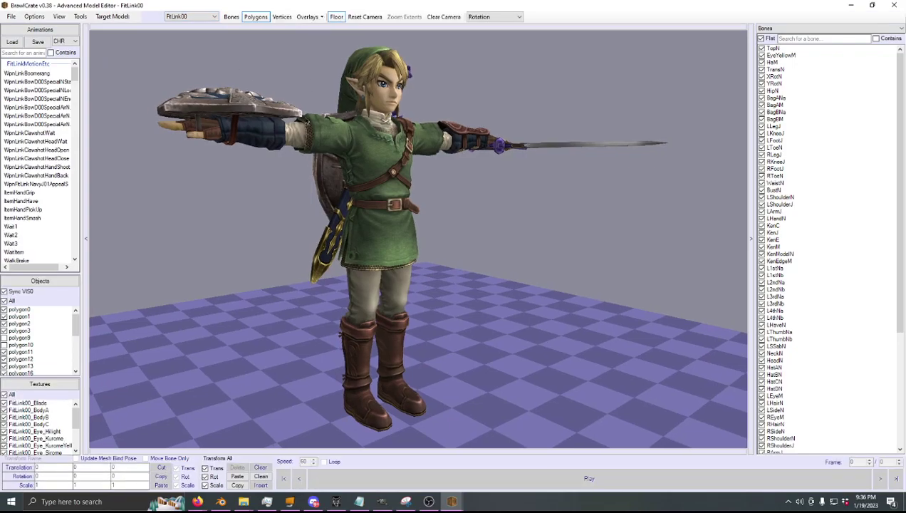
left_click_drag(305, 121, 311, 119)
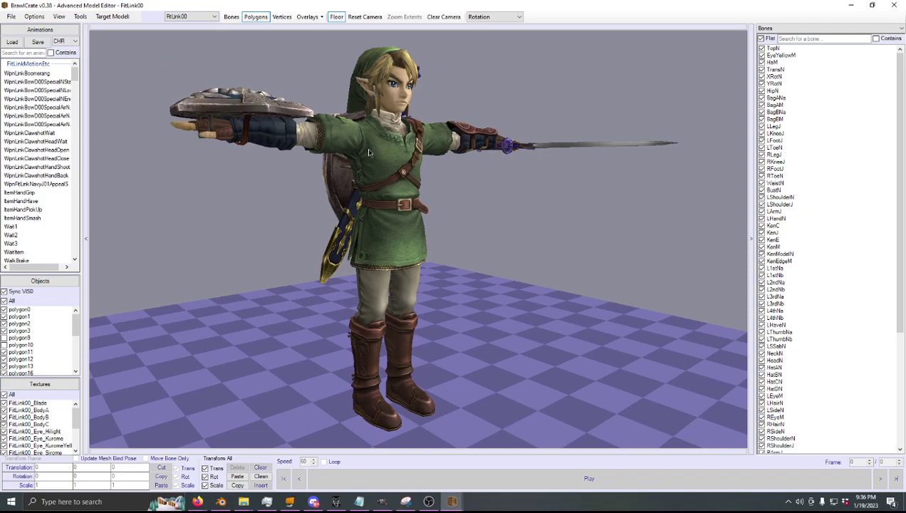
left_click(58, 17)
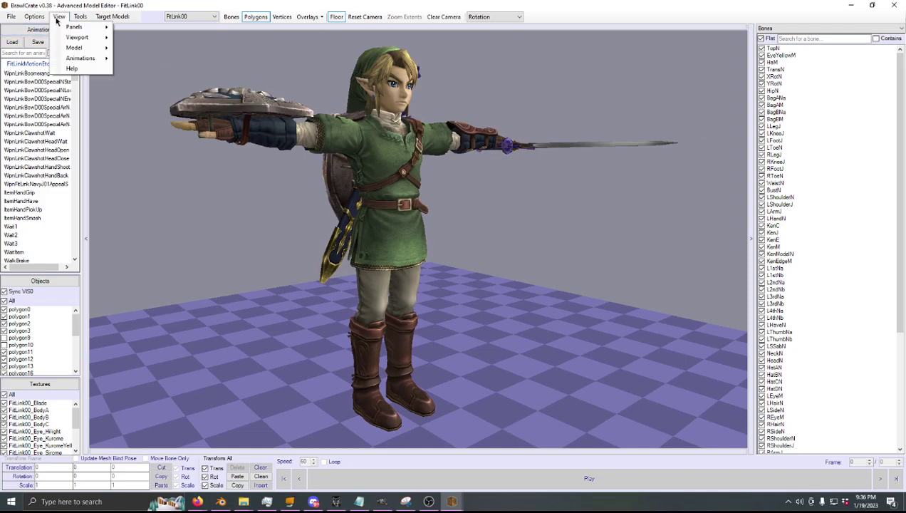
left_click(57, 20)
- Switch the animation type to SHP and apply the Wait1 animation to the model
left_click(73, 41)
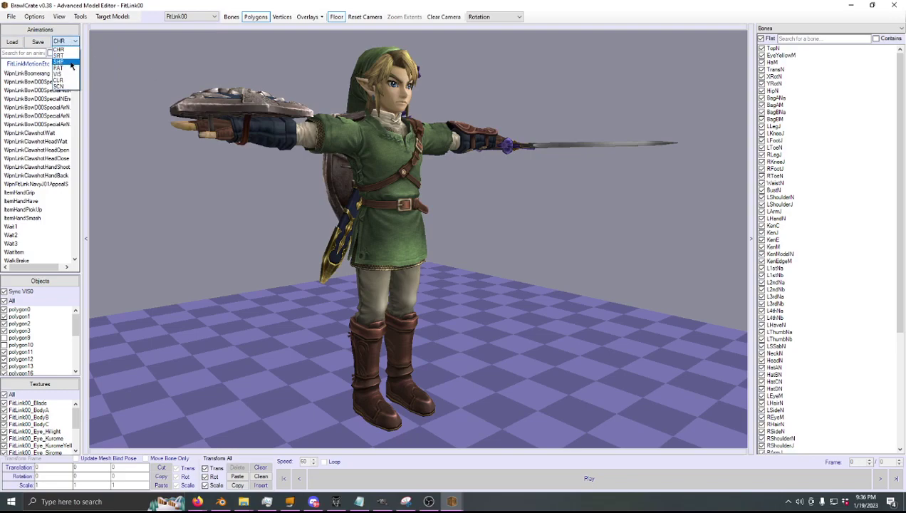
left_click(63, 61)
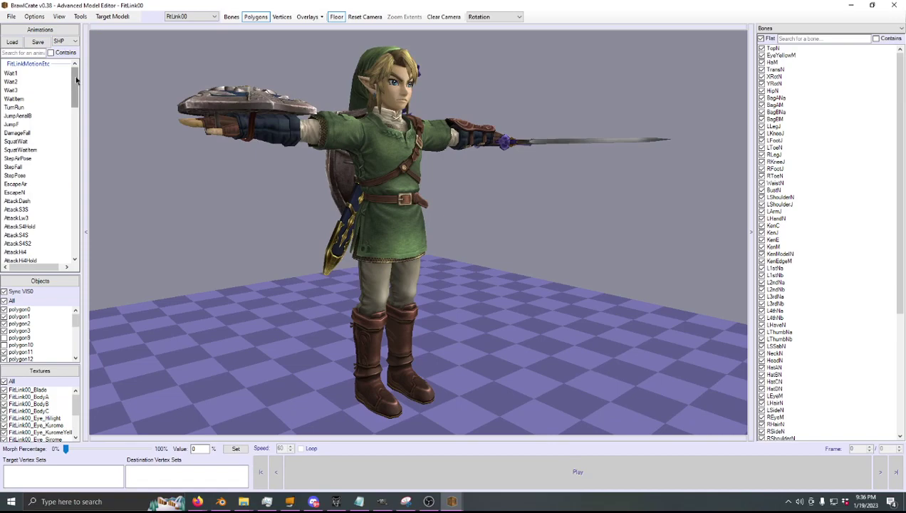
right_click_drag(308, 129, 309, 141)
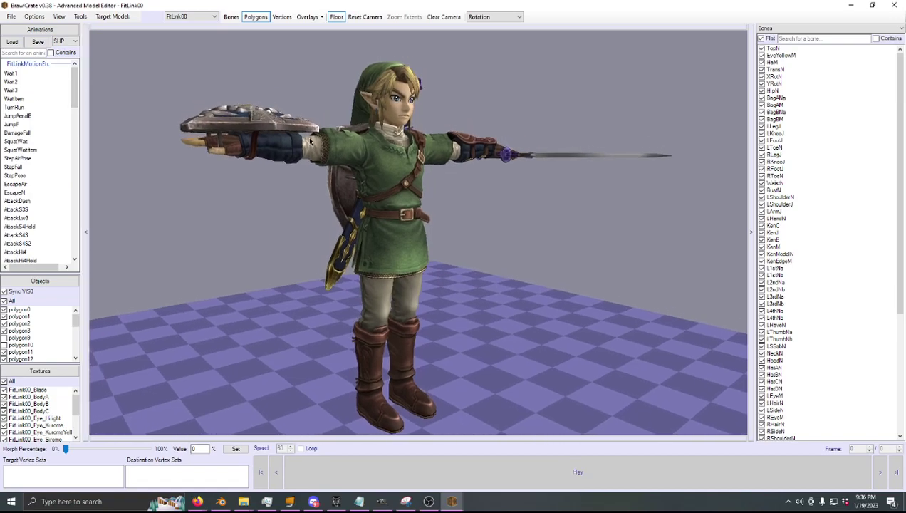
left_click_drag(311, 140, 308, 131)
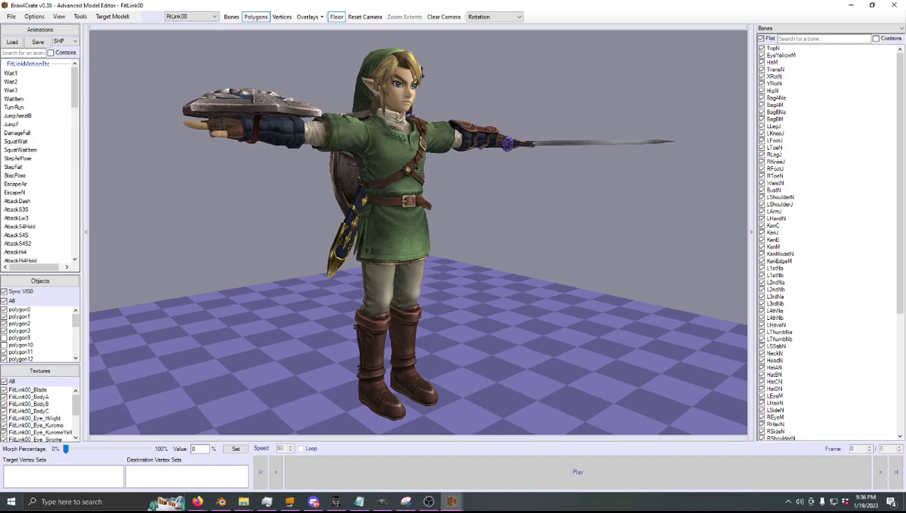
left_click(13, 73)
scroll(419, 170, "up", 5)
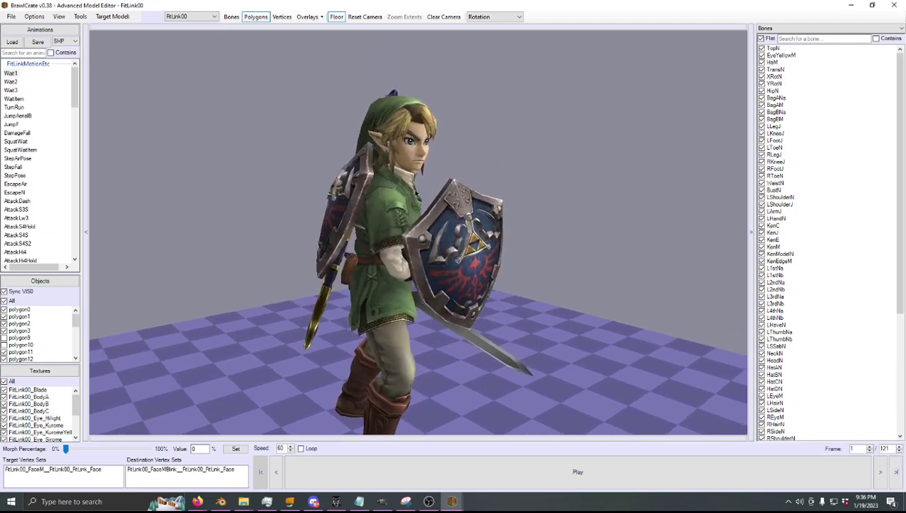
- Preview the Wait1 animation's motion, and morph the face vertex set 100% toward the FitLink00_FaceMBlink destination set
left_click(555, 477)
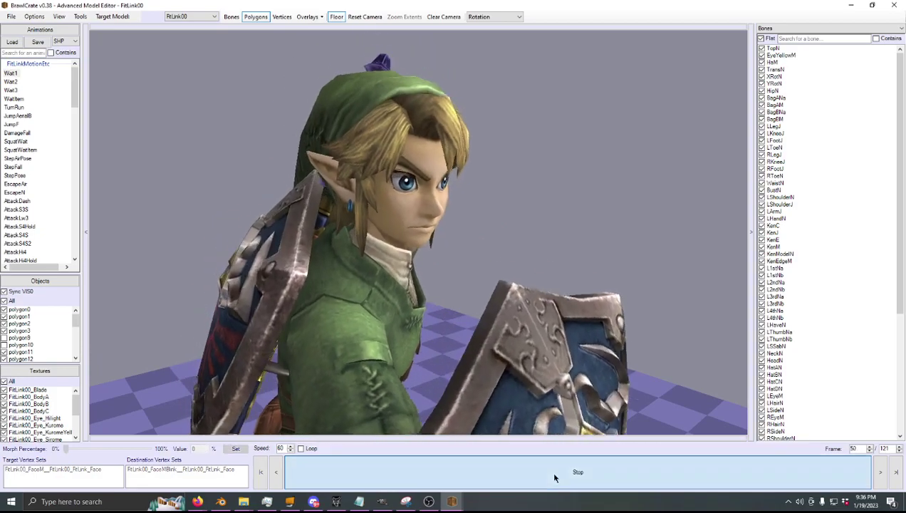
left_click(555, 477)
left_click(78, 469)
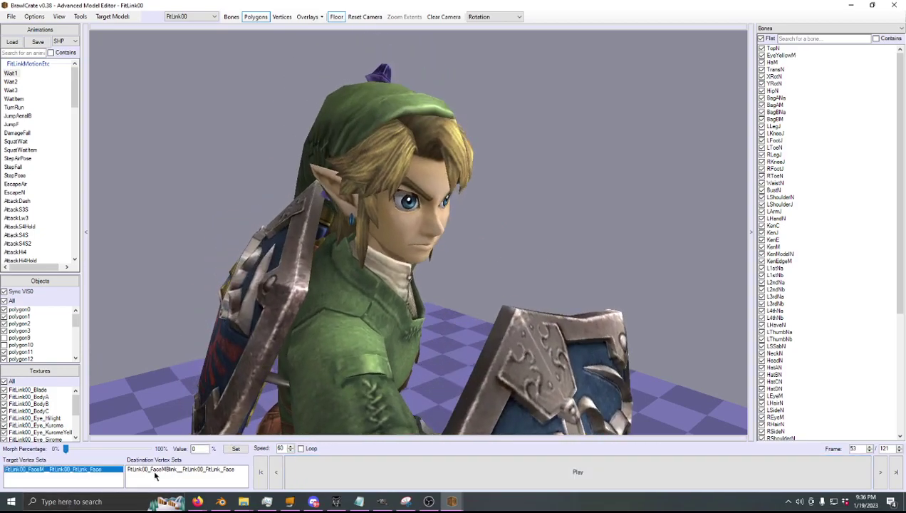
left_click(160, 470)
left_click_drag(70, 450, 159, 448)
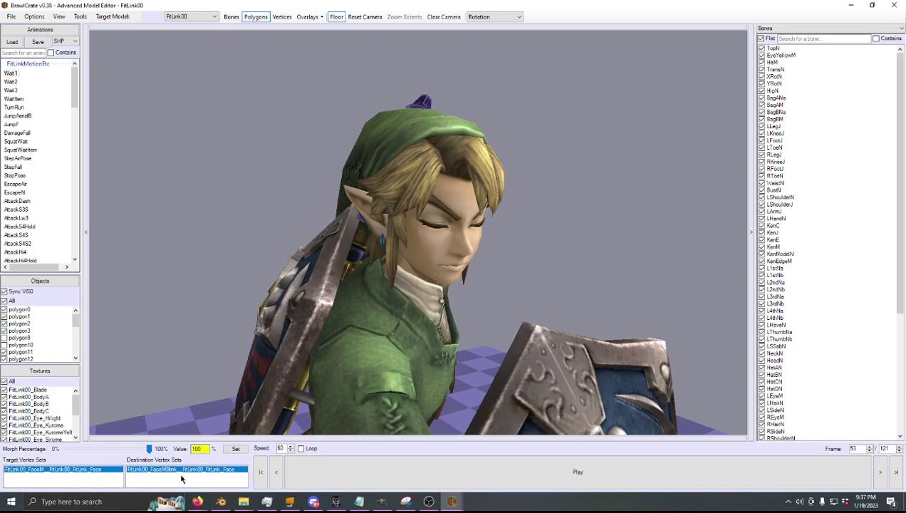
right_click_drag(408, 314, 317, 299, "ctrl")
scroll(301, 310, "up", 3)
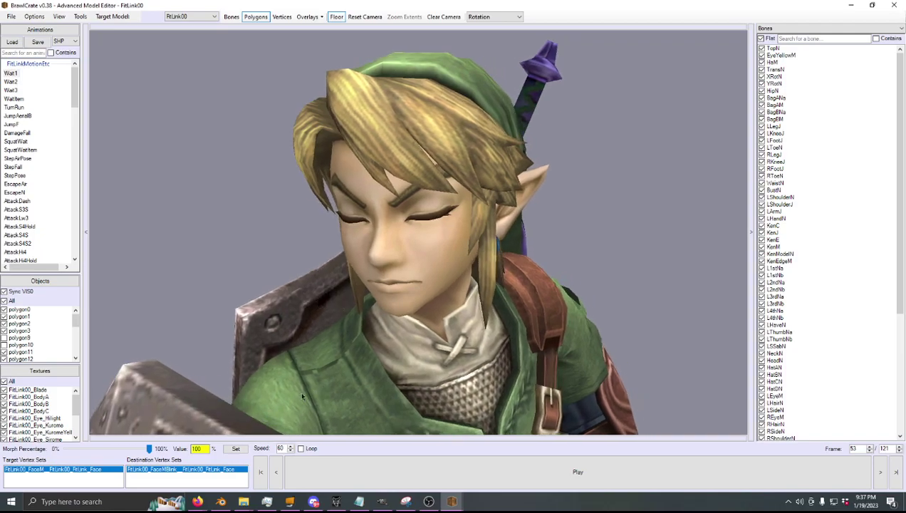
- Make the 100% blink morph the default vertices of Link's face in the model
left_click(243, 450)
left_click(236, 448)
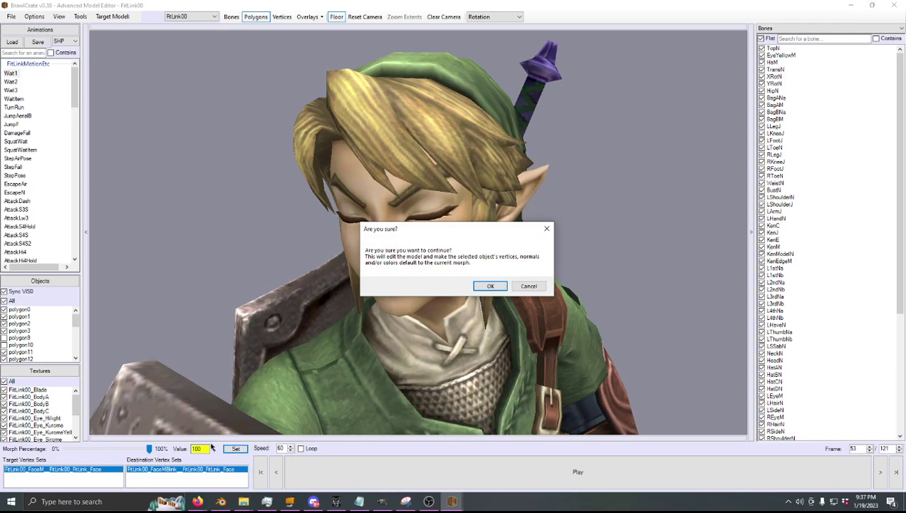
left_click(495, 285)
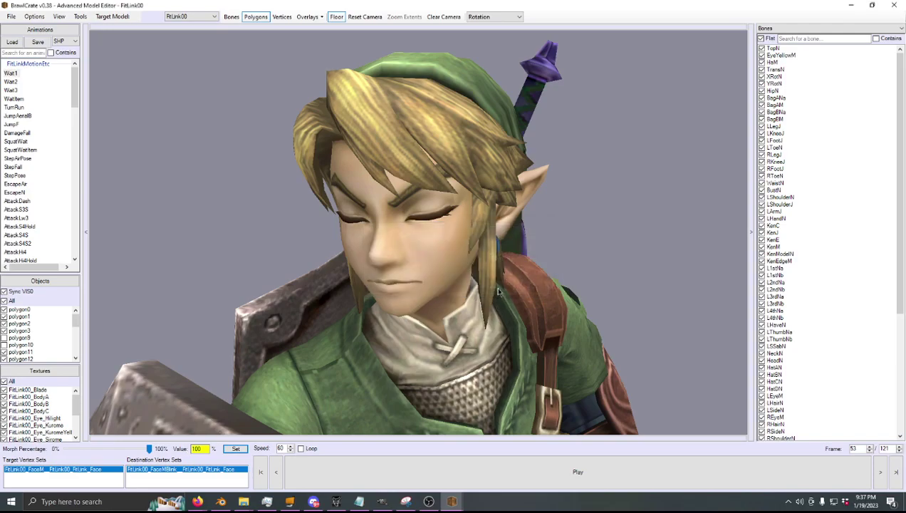
- Inspect the blink face with the model in its rest pose, and close the editor without saving FitLinkMotionEtc.pac
left_click(54, 150)
right_click_drag(299, 203, 300, 222)
scroll(301, 217, "up", 2)
scroll(300, 225, "down", 8)
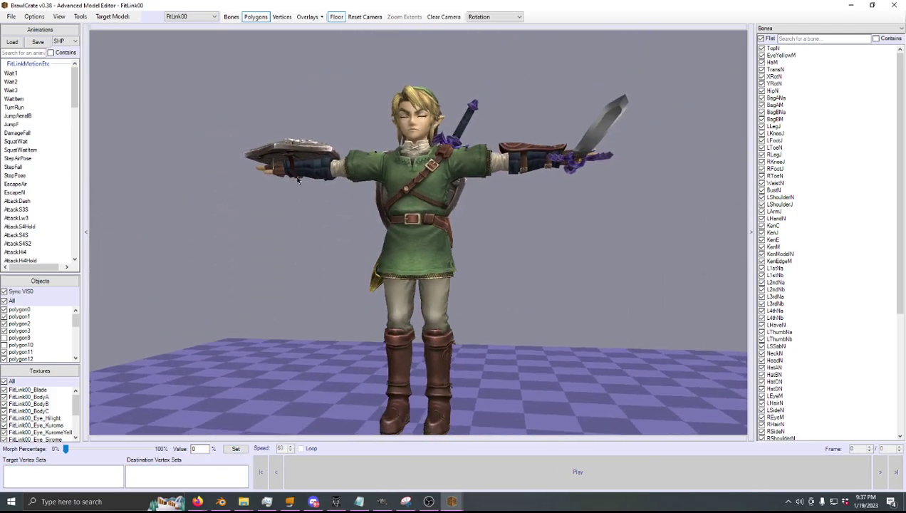
right_click_drag(363, 225, 379, 234)
scroll(454, 169, "up", 5)
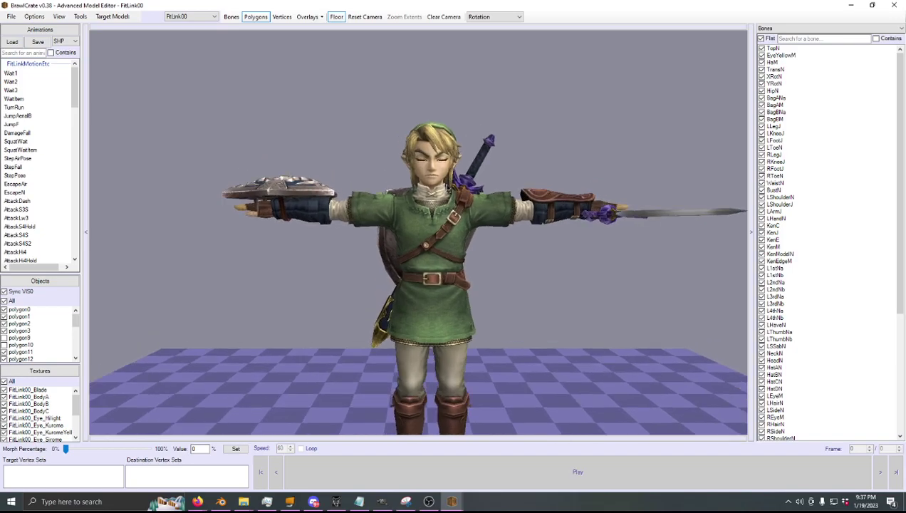
right_click_drag(373, 111, 379, 117)
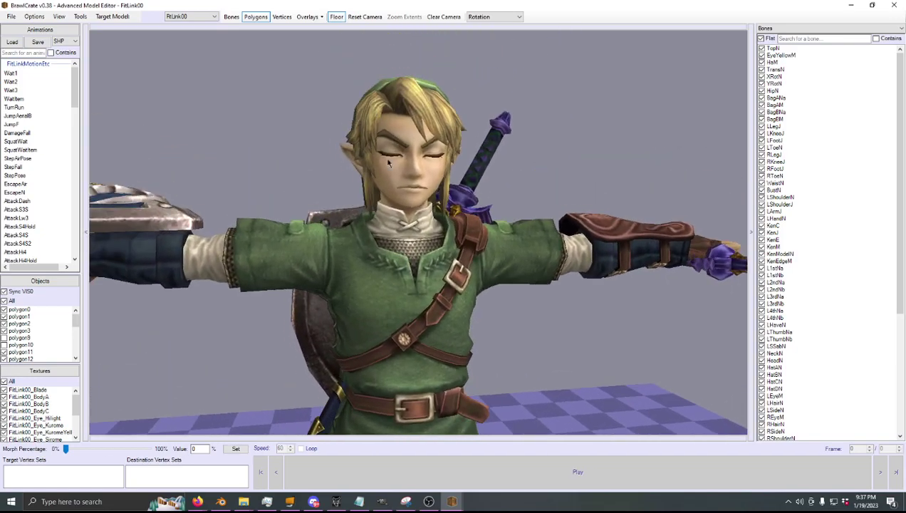
left_click(893, 5)
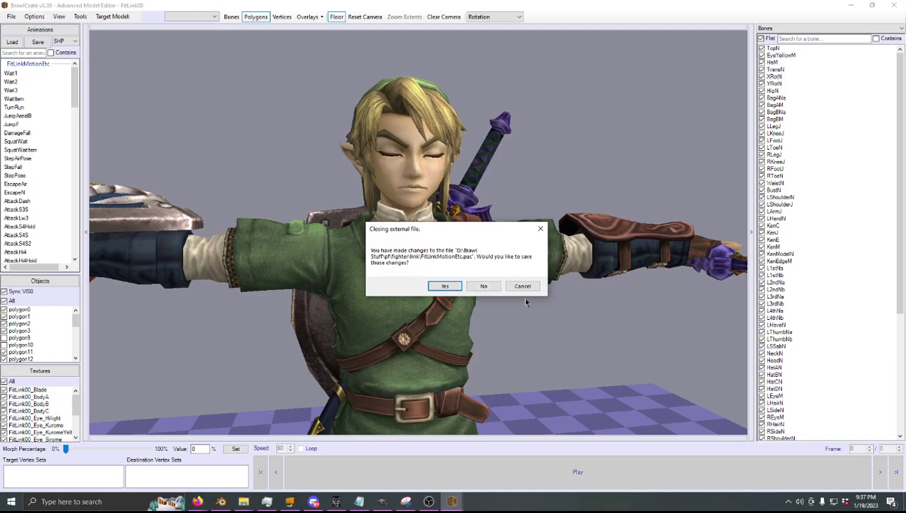
left_click(484, 285)
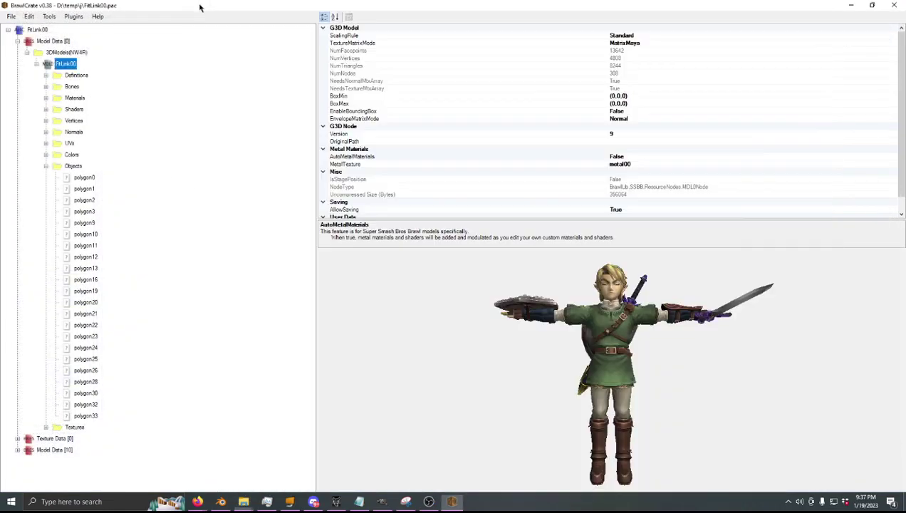
left_click(198, 6)
- Delete the objects listed before the face mesh, polygon0 through polygon10, accepting removal of their linked nodes
left_click(84, 177)
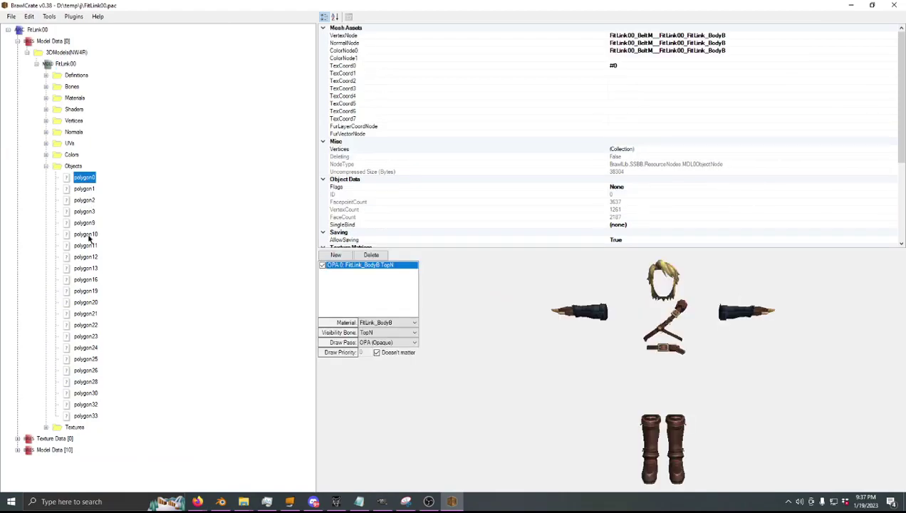
left_click(85, 223, "shift")
key("Delete")
key("Return")
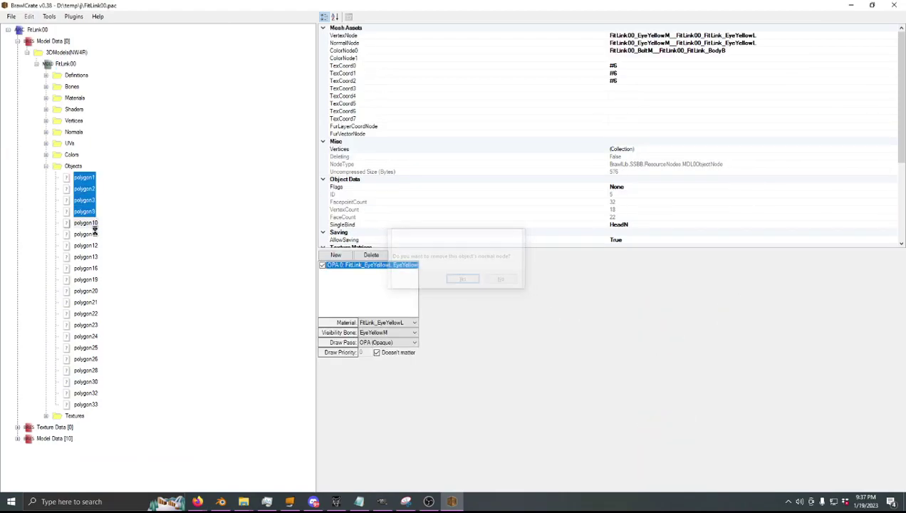
key("Delete")
- Delete the objects polygon12 through polygon33 with their linked nodes, leaving only the face mesh polygon11
left_click(80, 189)
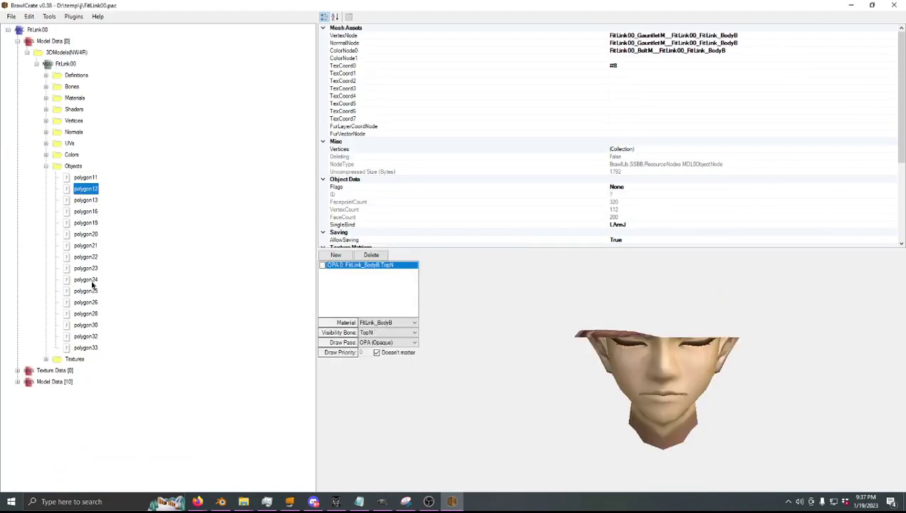
left_click(87, 336, "shift")
key("Delete")
key("Return")
key("Return")
key("Return")
key("Return")
key("Return")
key("Return")
key("Return")
key("Return")
key("Return")
key("Return")
key("Return")
key("Return")
key("Return")
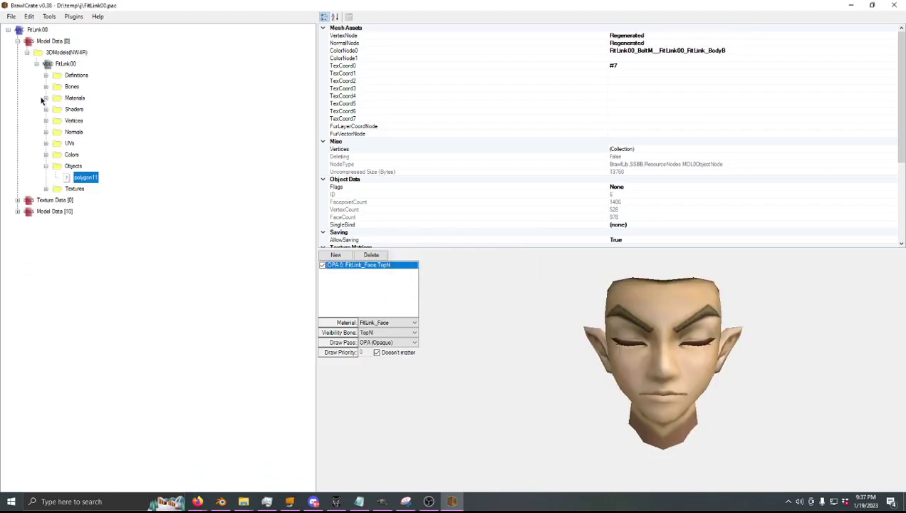
- Export the reduced FitLink00 model to the j folder as the DAE file FitLink00-blink.dae
left_click(62, 64)
key("ctrl+e")
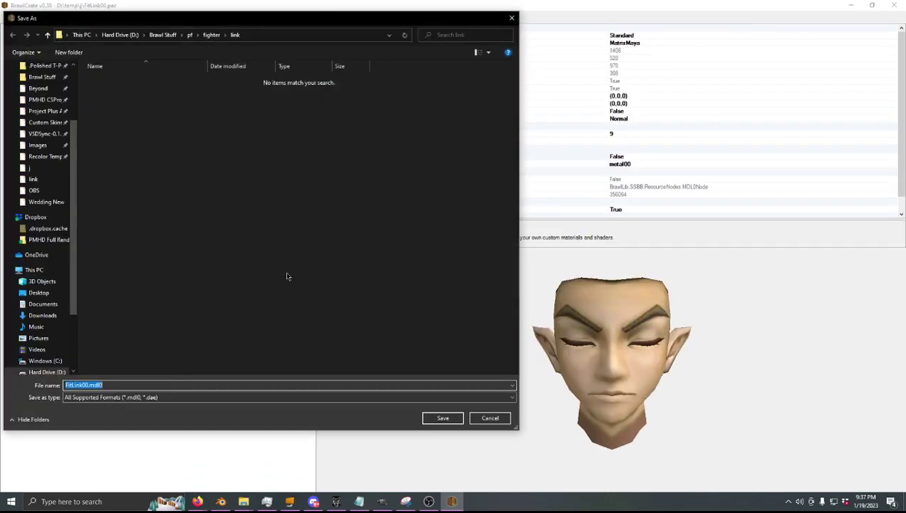
left_click(88, 384)
left_click(42, 170)
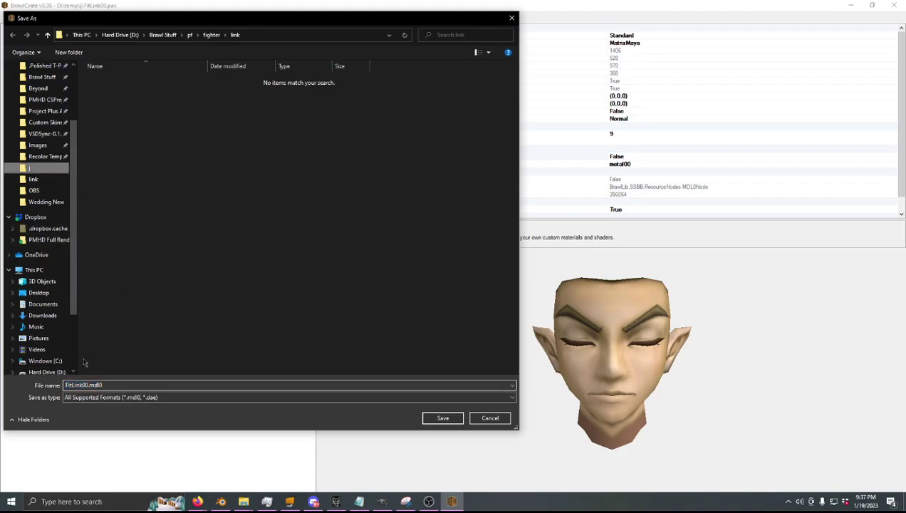
left_click(91, 397)
left_click(96, 415)
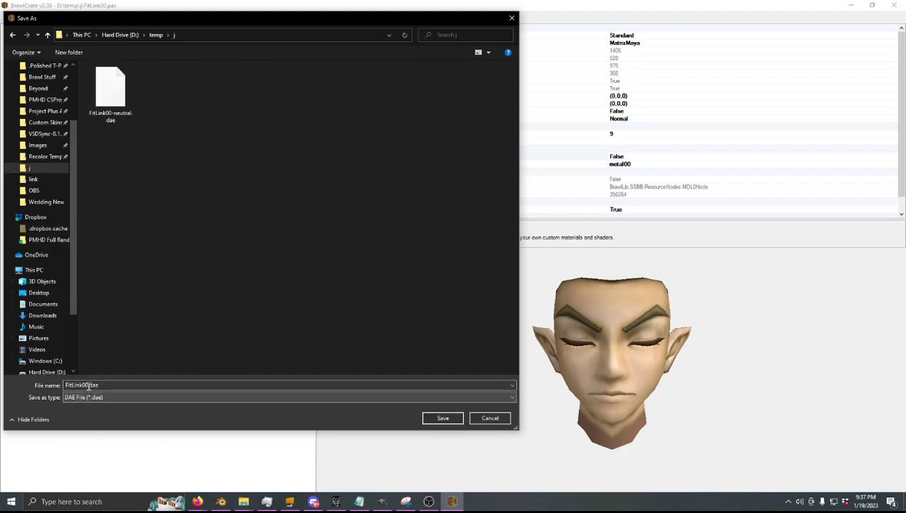
double_click(88, 385)
left_click(89, 385)
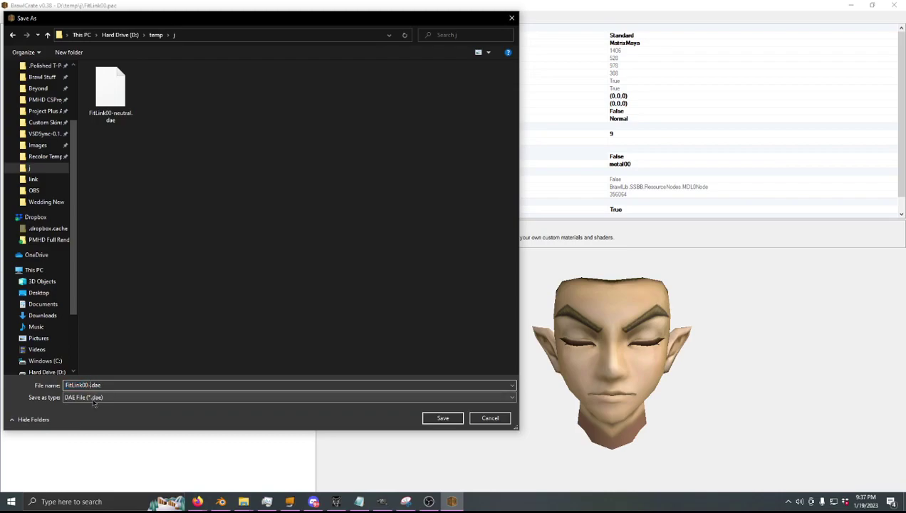
type("-blink")
key("Return")
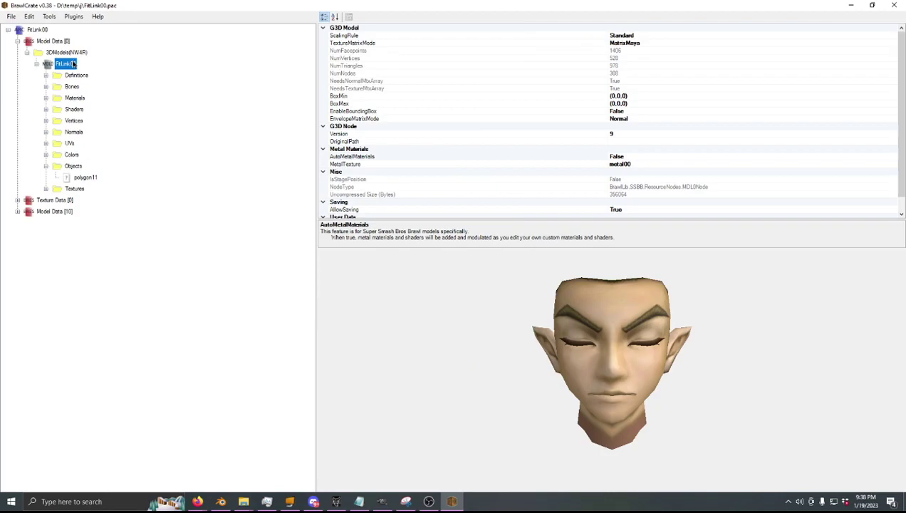
- Restore the FitLink00 model to its original state and preview it in a maximized model editor
key("ctrl+t")
key("ctrl+p")
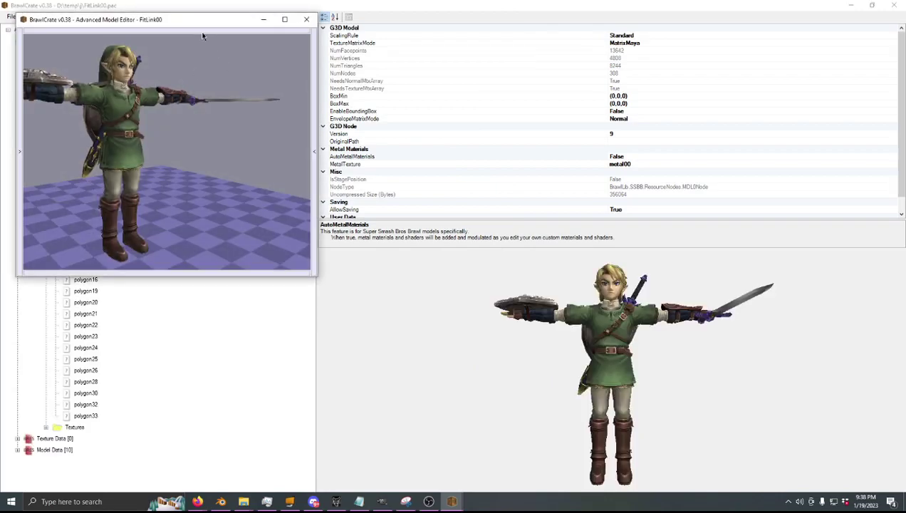
double_click(196, 20)
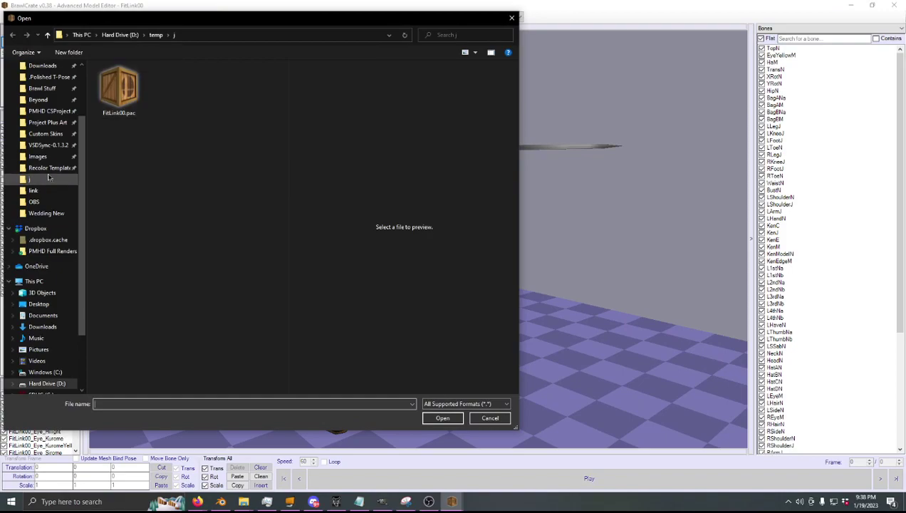
- Load the animation file FitLinkMotionEtc.pac from the link folder
left_click(47, 190)
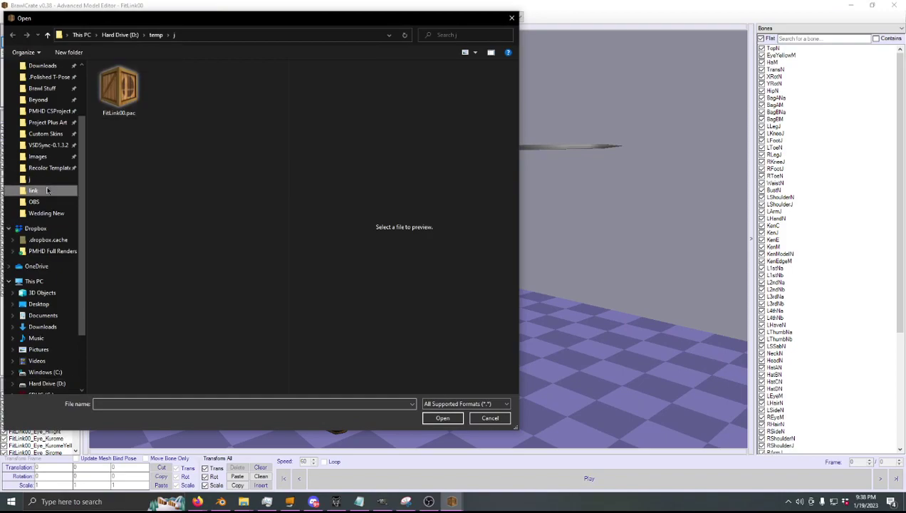
left_click(33, 190)
double_click(143, 171)
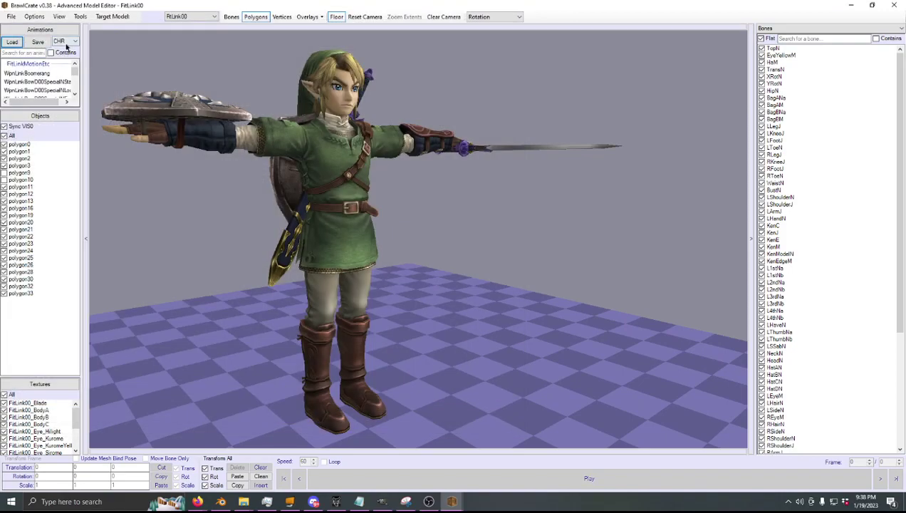
- Switch the animation type to SHP, enlarge the animation list, and apply the AttackDash animation to the model
left_click(66, 43)
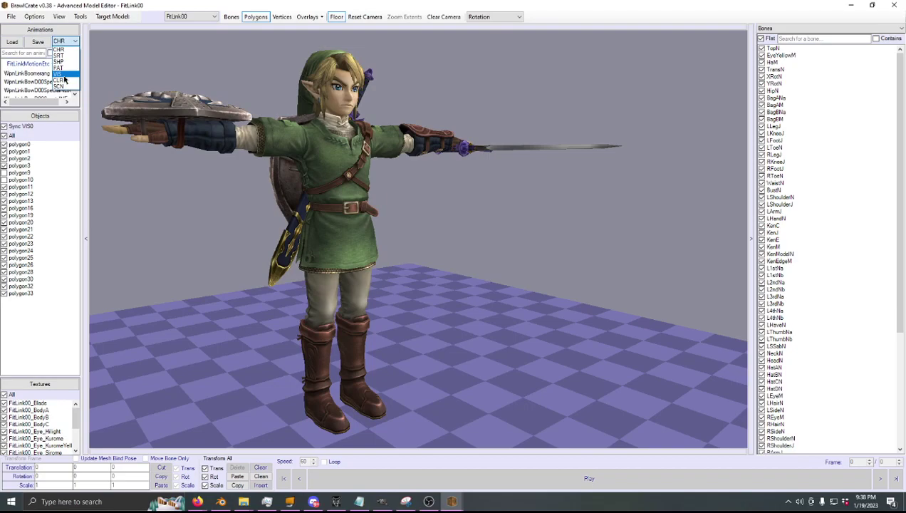
left_click(60, 62)
left_click_drag(60, 108, 47, 225)
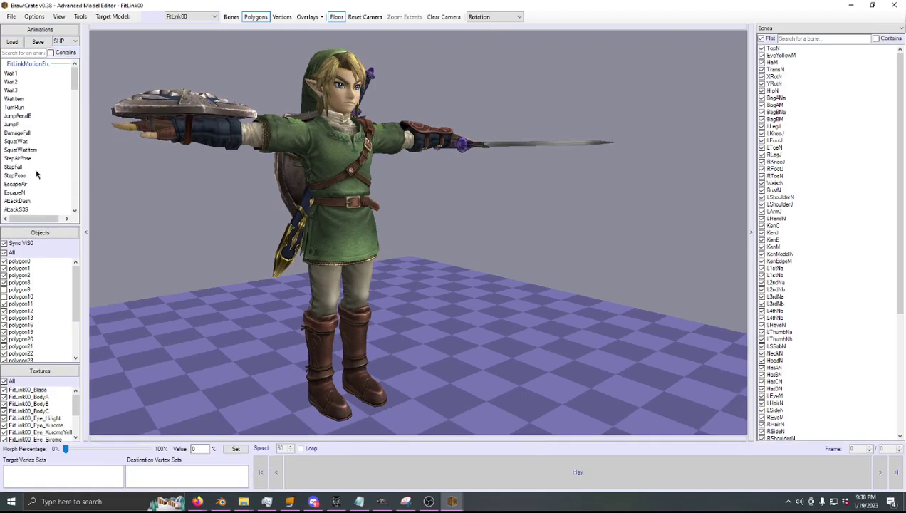
scroll(41, 146, "down", 10)
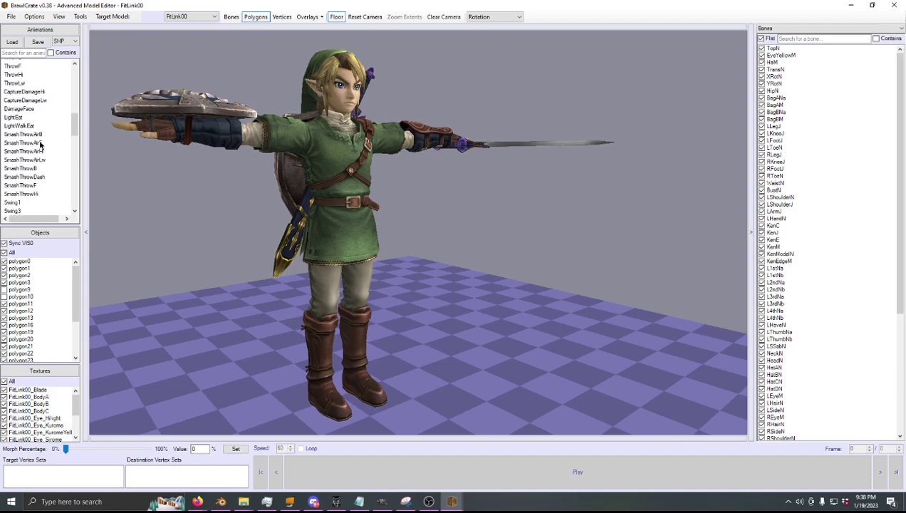
scroll(41, 144, "up", 9)
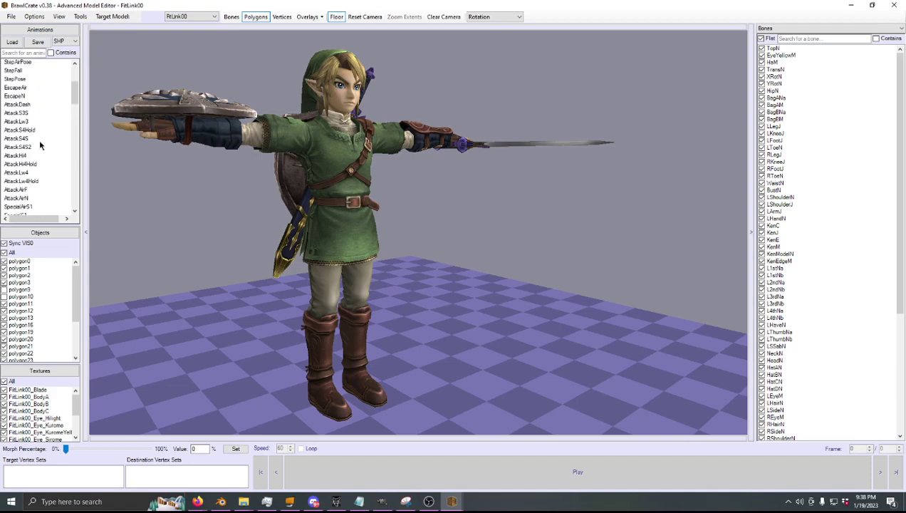
left_click(29, 105)
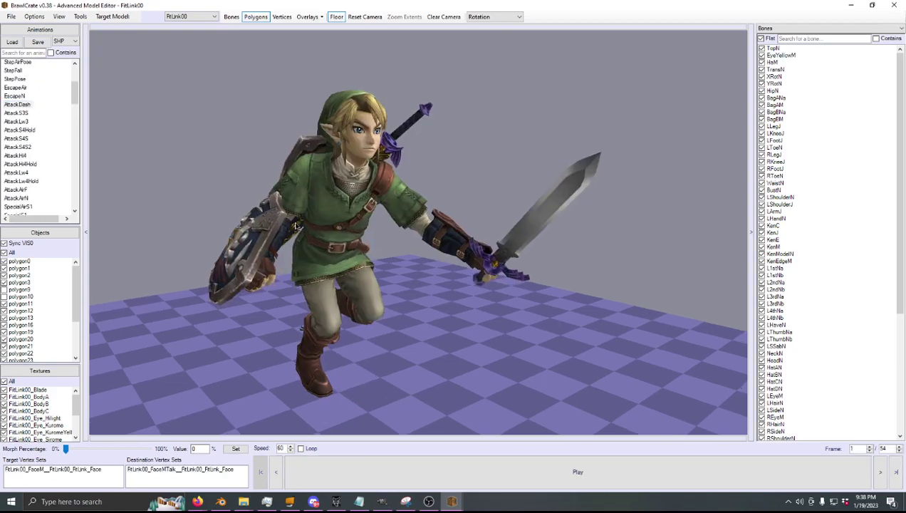
- Morph the face vertex set 100% toward the FitLink00_FaceMTalk destination set
left_click(79, 470)
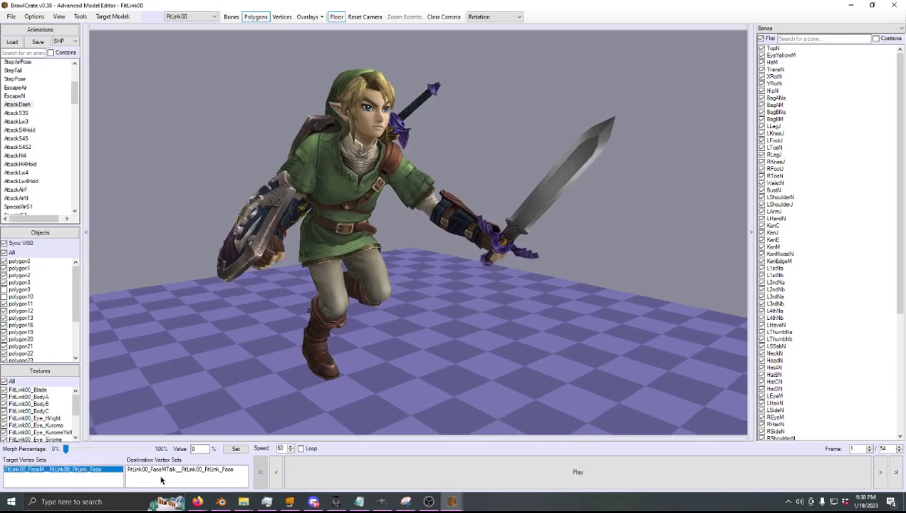
left_click(149, 470)
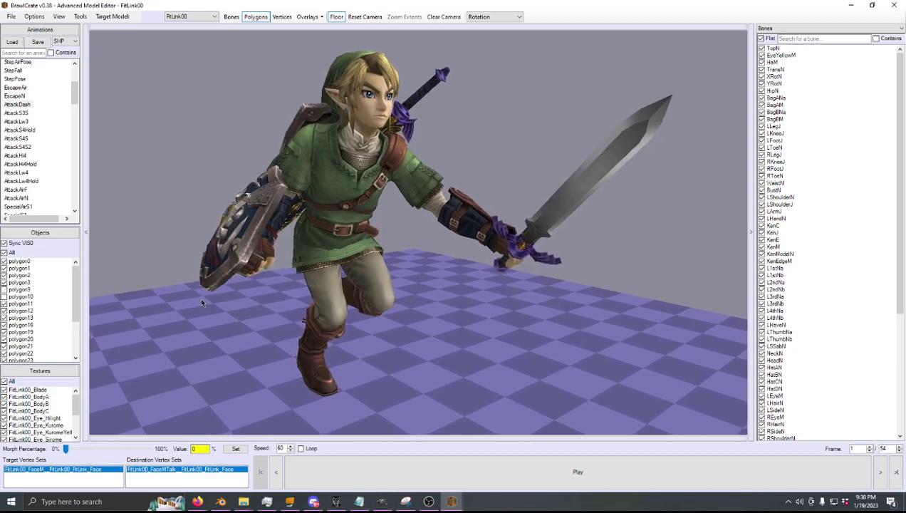
right_click_drag(202, 302, 207, 278, "ctrl")
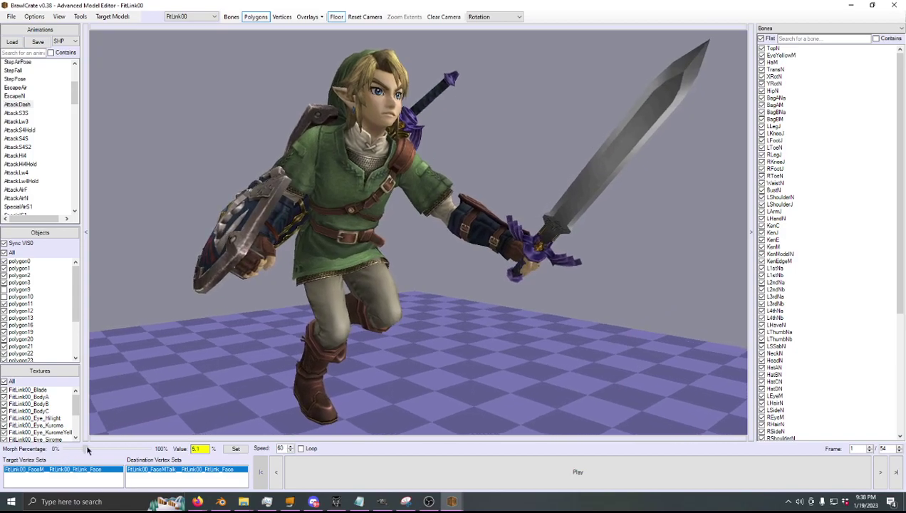
left_click_drag(88, 450, 148, 449)
- Make the current talk morph the face's default shape and close the model editor, discarding changes to FitLinkMotionEtc.pac
left_click(235, 448)
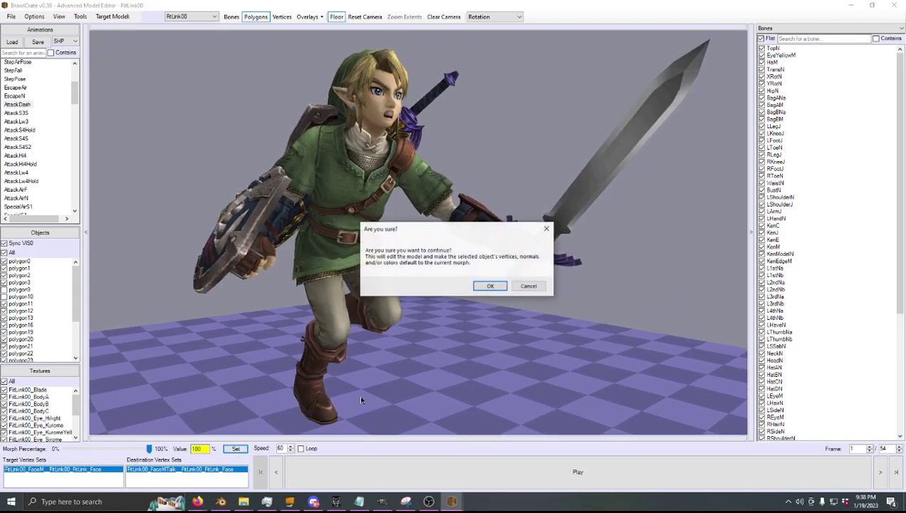
left_click(491, 286)
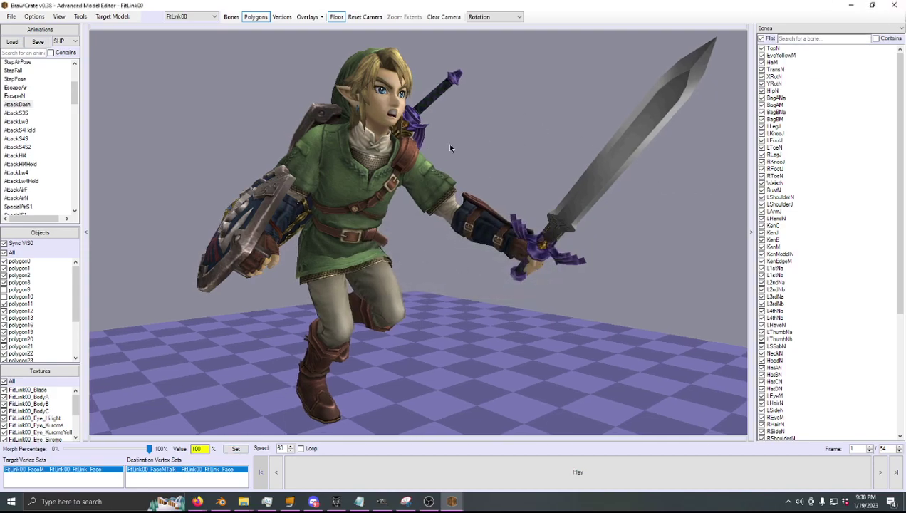
left_click(895, 5)
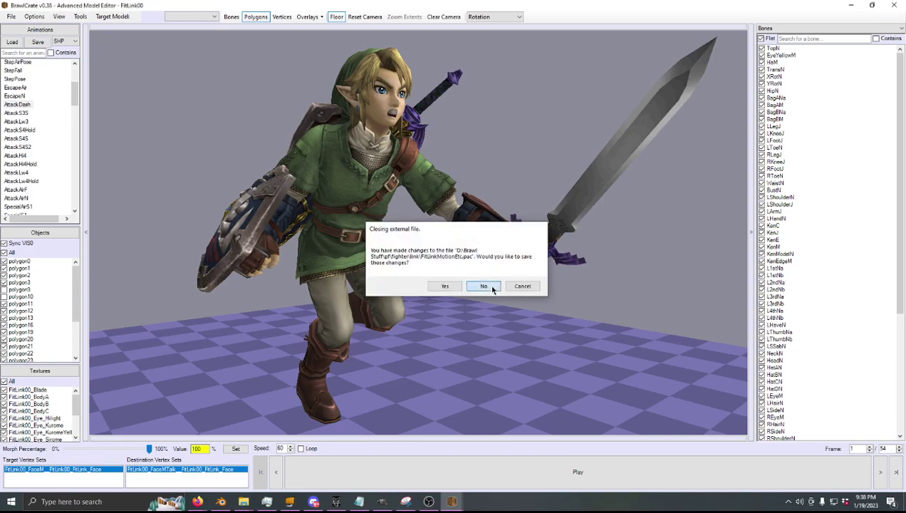
left_click(488, 286)
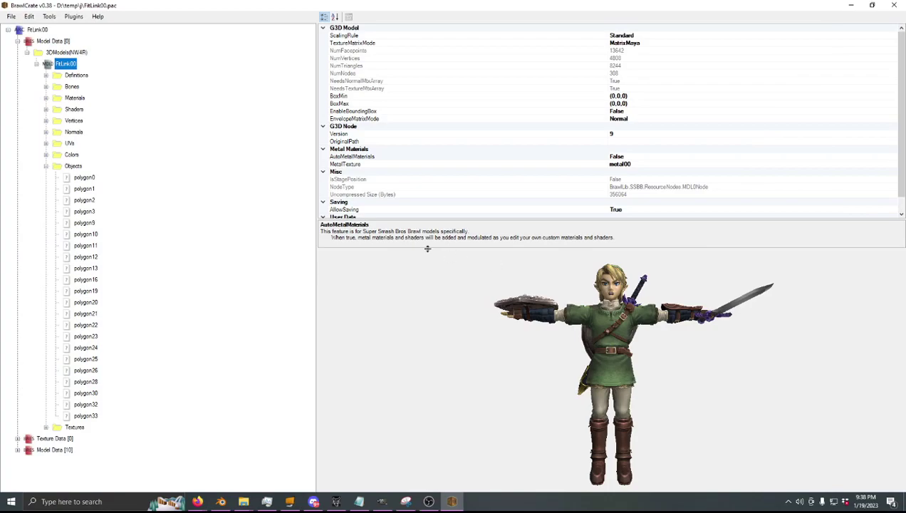
- Delete all of FitLink00's objects except the face mesh polygon11, including their vertex nodes
left_click(81, 179)
left_click(106, 230, "shift")
key("Delete")
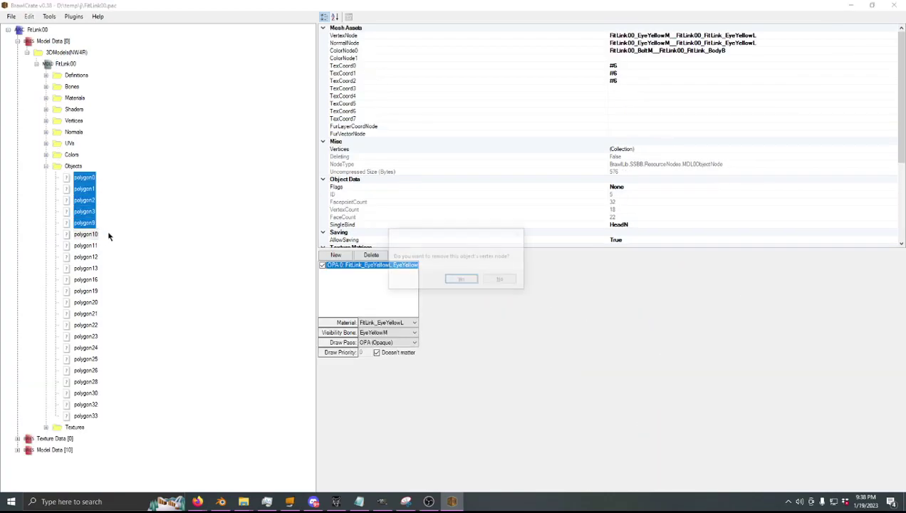
key("Return")
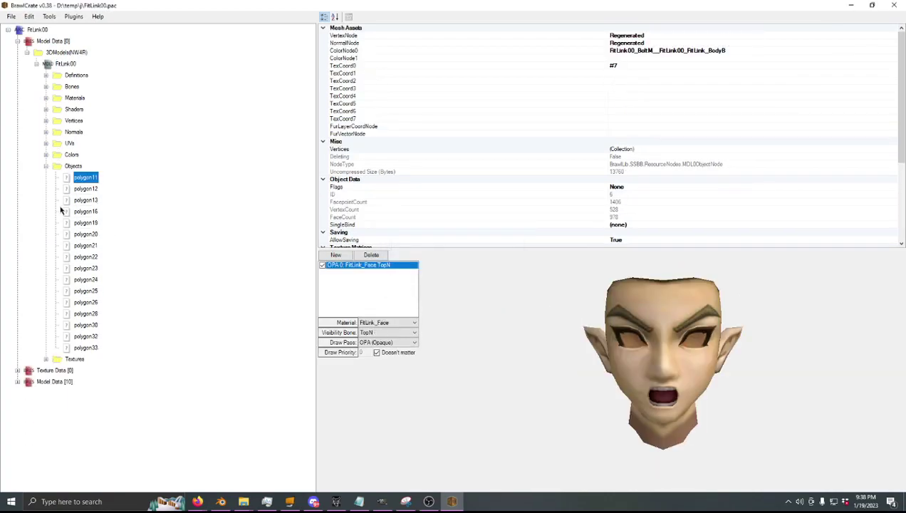
left_click(84, 188)
left_click(86, 347, "shift")
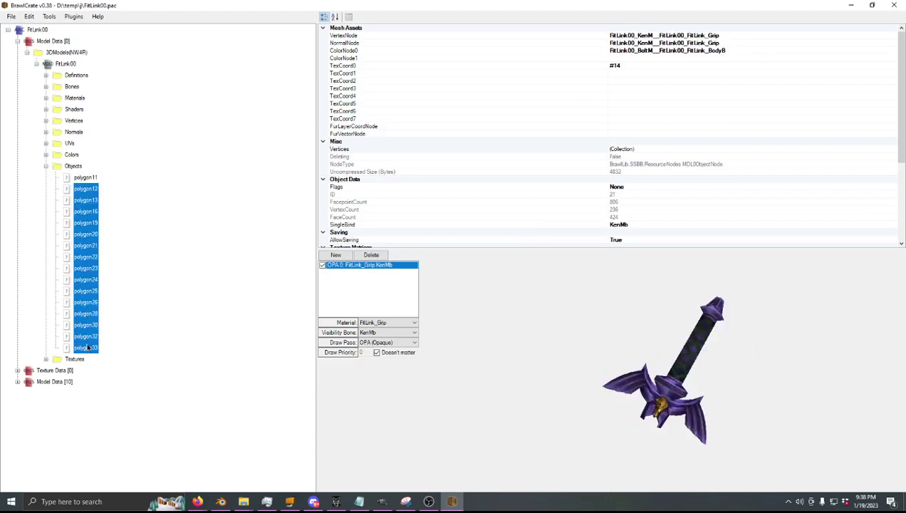
left_click(87, 348, "ctrl")
key("Delete")
key("Return")
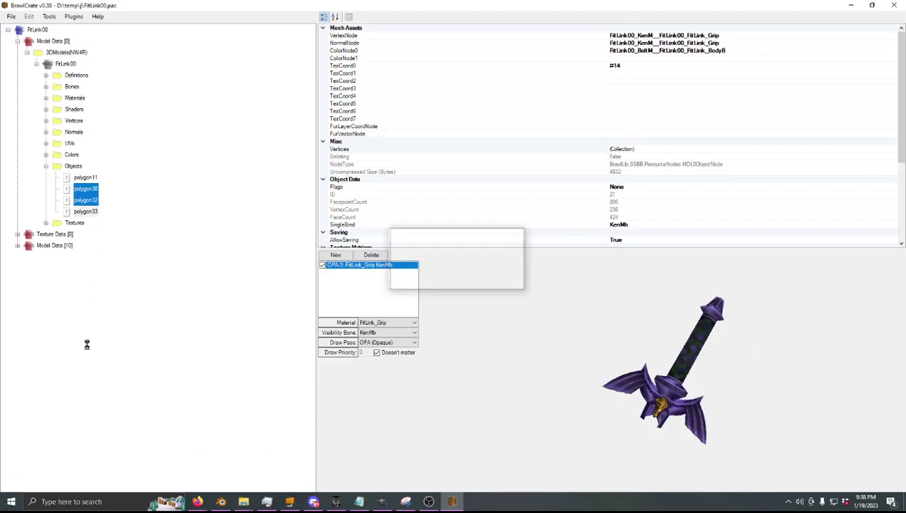
- Export the FitLink00 model as the DAE file FitLink00-talk.dae in the j folder
left_click(64, 64)
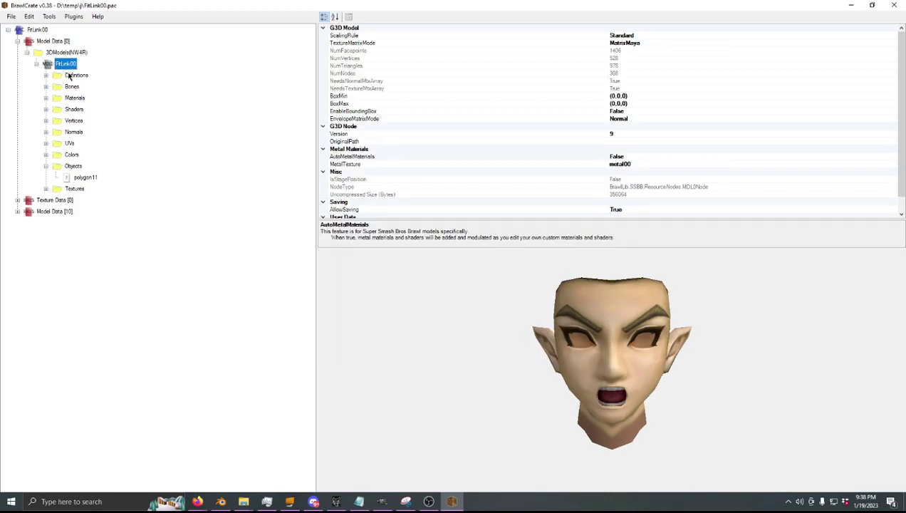
key("ctrl+e")
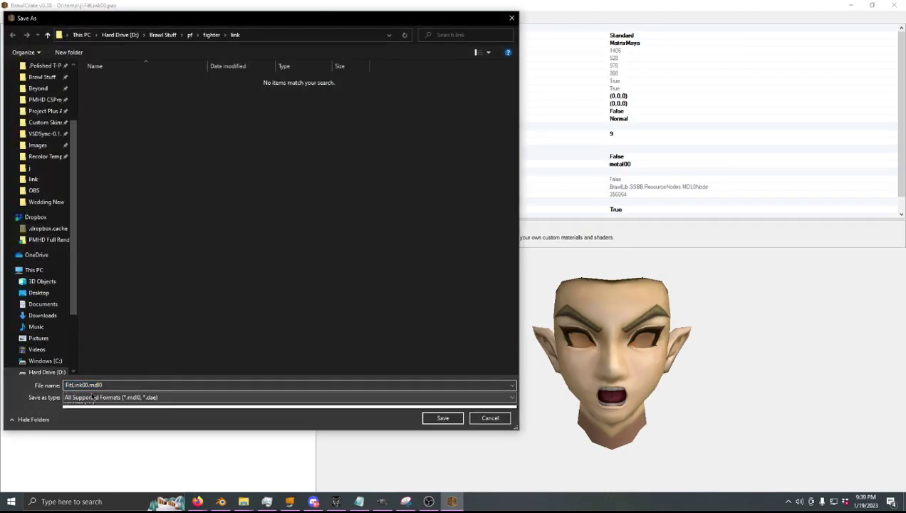
left_click(88, 396)
left_click(85, 419)
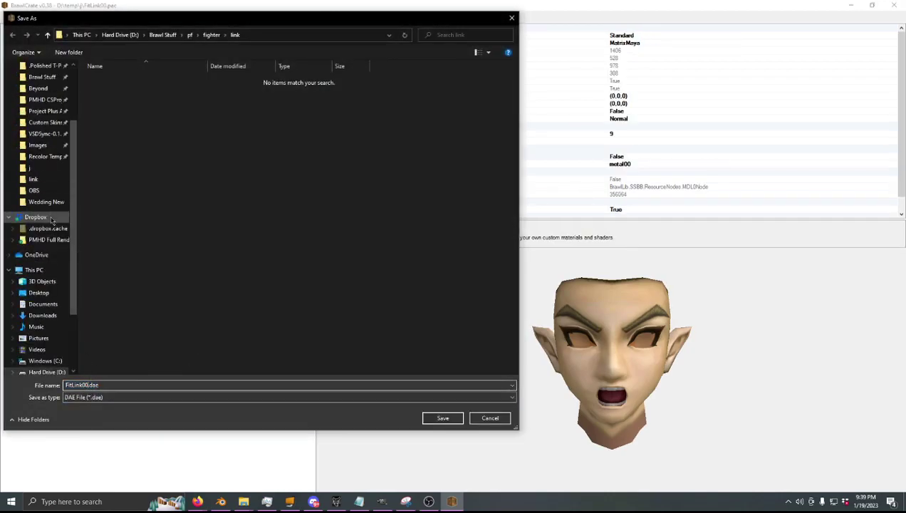
left_click(31, 168)
left_click(82, 384)
left_click(88, 384)
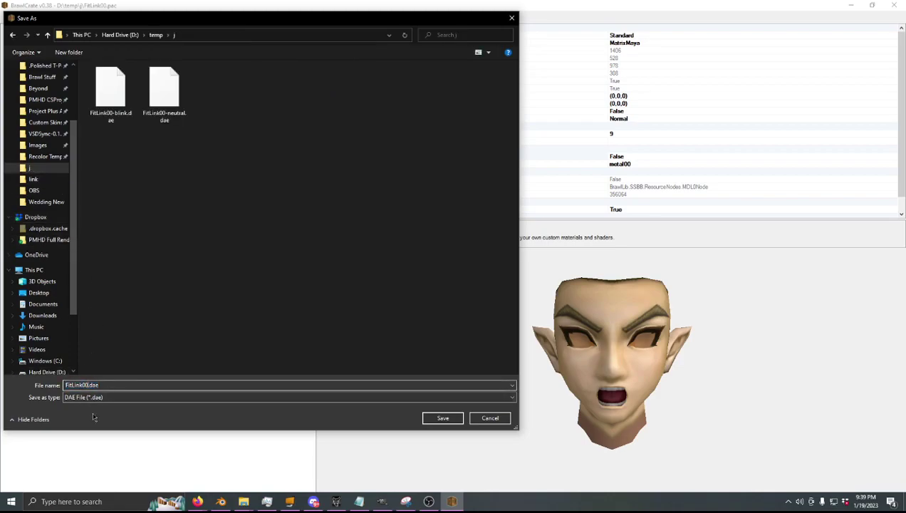
type("-")
type("atk")
key("Return")
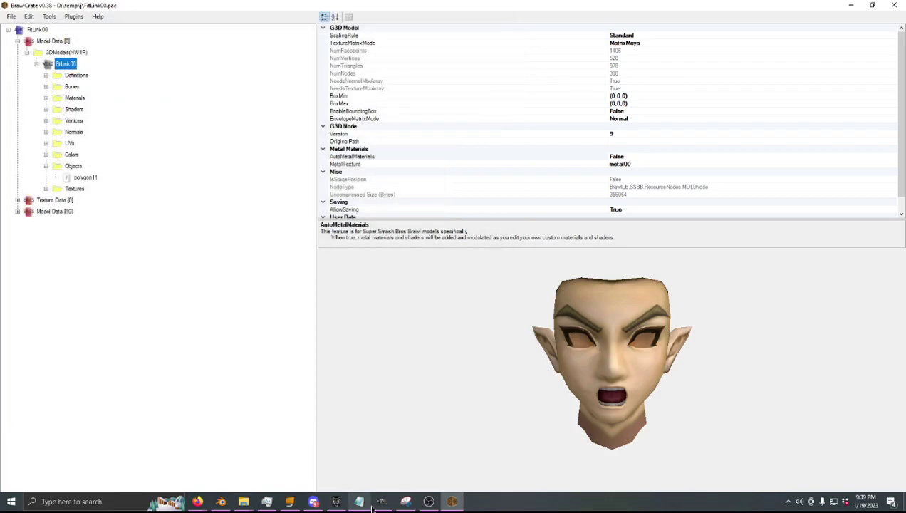
- Restore the FitLink00 model, preview it, and load FitLinkMotionEtc.pac from the link folder
key("ctrl+t")
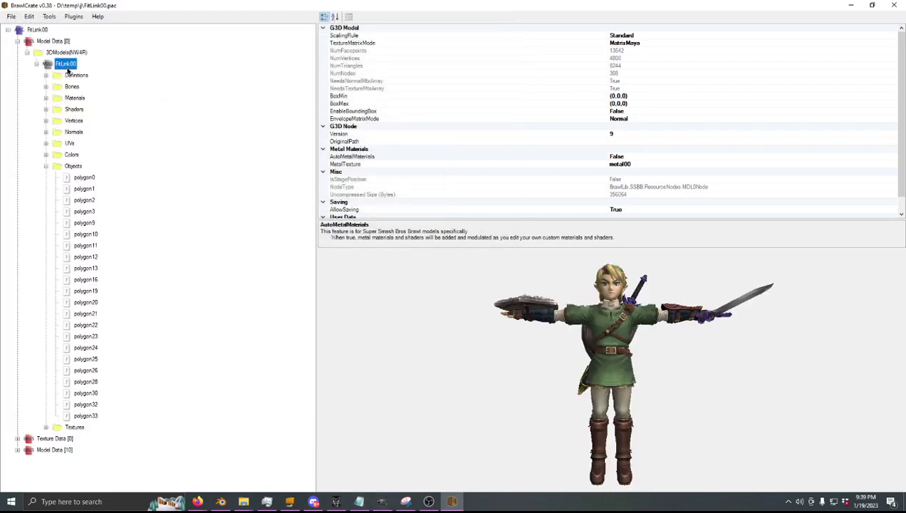
double_click(66, 65)
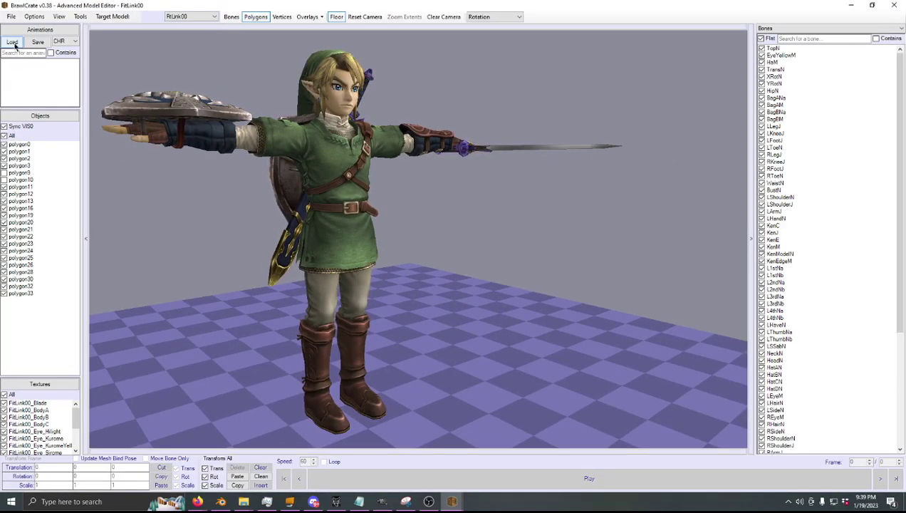
left_click(14, 43)
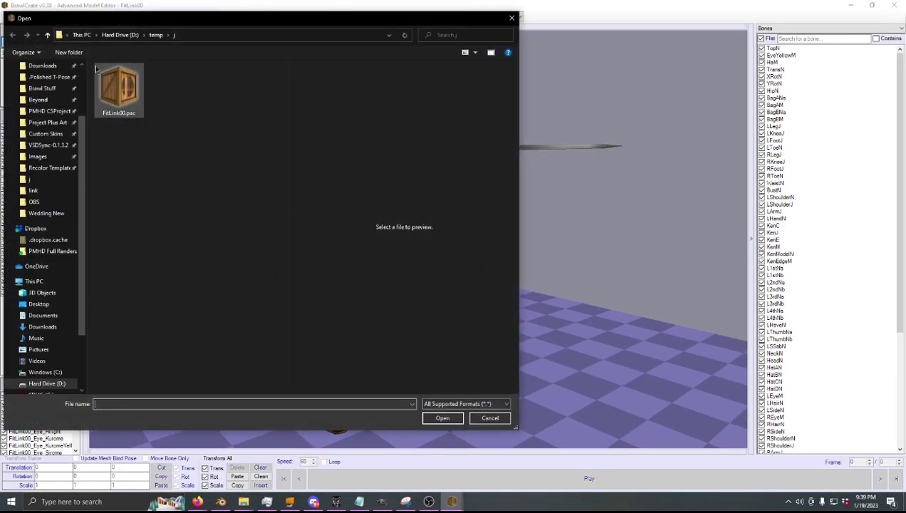
scroll(84, 131, "up", 2)
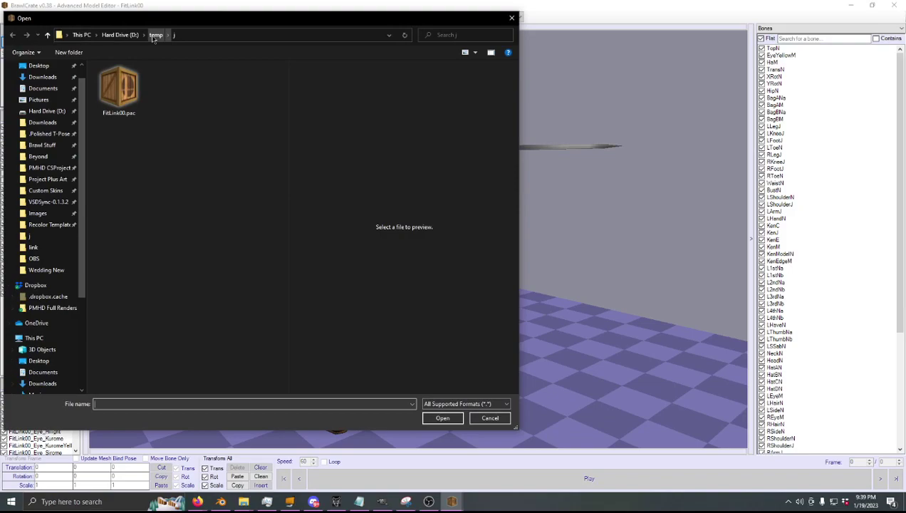
left_click(33, 247)
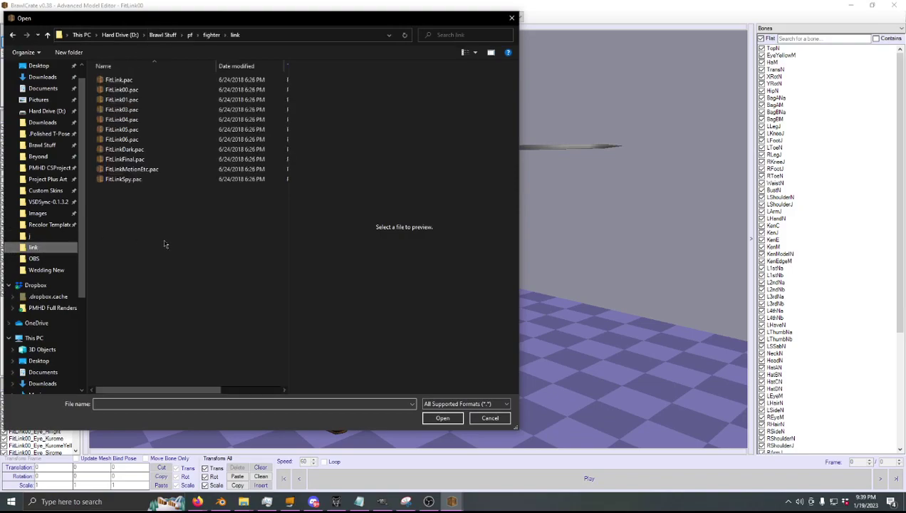
double_click(156, 178)
- Enlarge the animation list and apply the DamageN1 animation to the model to show the hurt expression
left_click_drag(68, 109, 70, 212)
left_click_drag(74, 71, 73, 151)
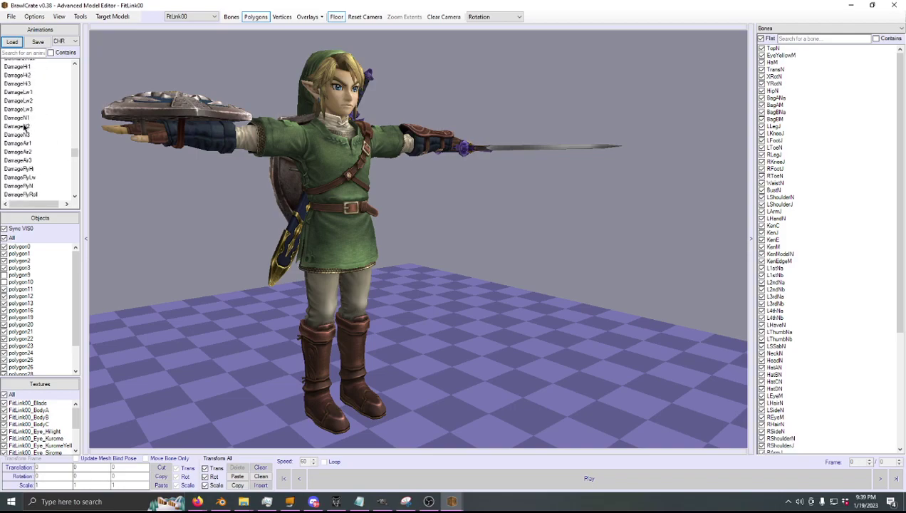
left_click(21, 118)
scroll(356, 221, "up", 3)
right_click_drag(355, 200, 256, 157)
- Using the SHP animation type, make the FitLink00_FaceMOuch morph the face vertex set's default shape and close the model editor
left_click(71, 41)
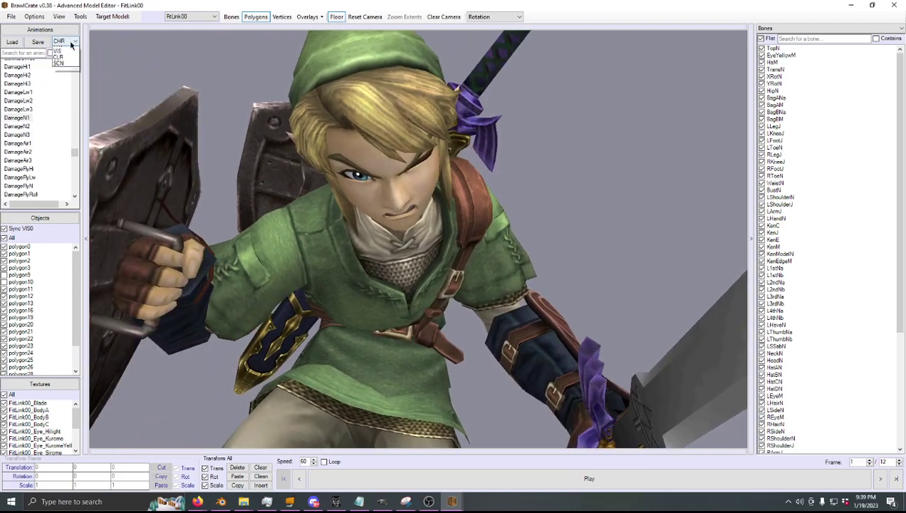
left_click(61, 62)
left_click(67, 473)
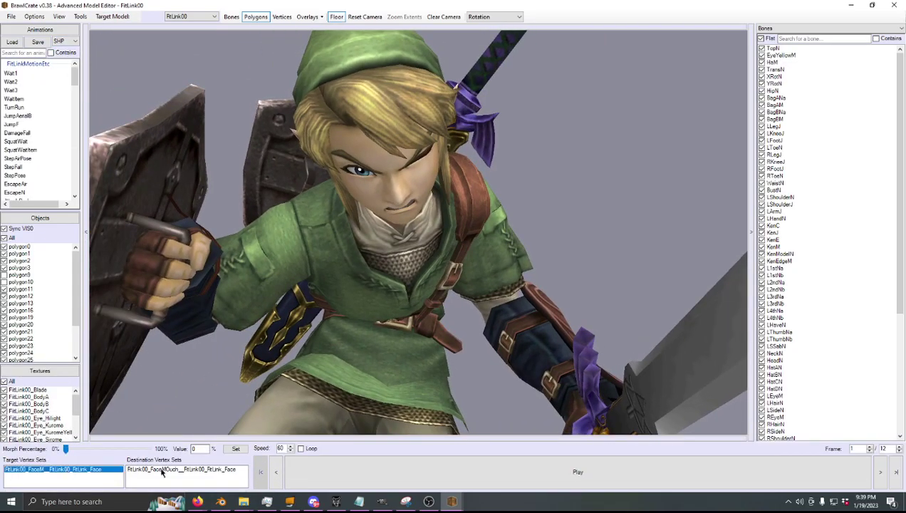
left_click(236, 448)
left_click(489, 286)
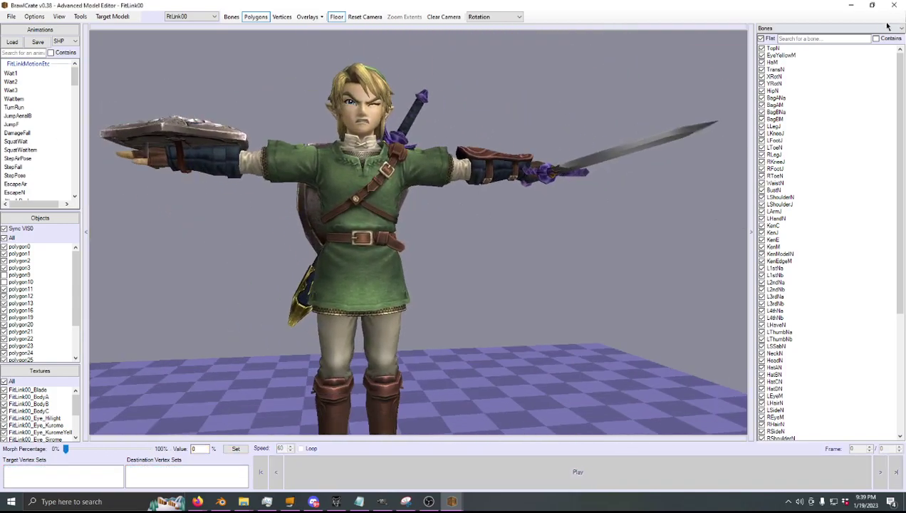
left_click(893, 4)
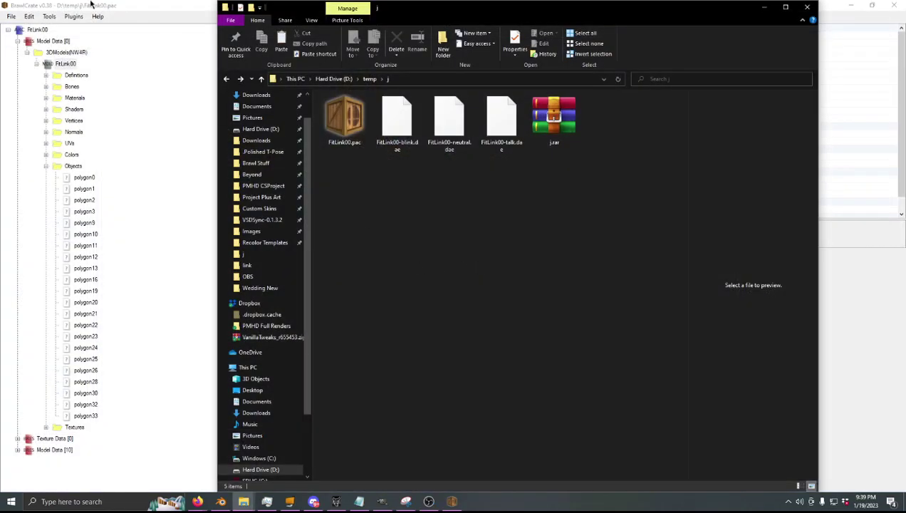
- Remove polygon0 through polygon10 and polygon12 through polygon33 from the hurt-face model, keeping only polygon11
left_click(91, 5)
left_click(84, 178)
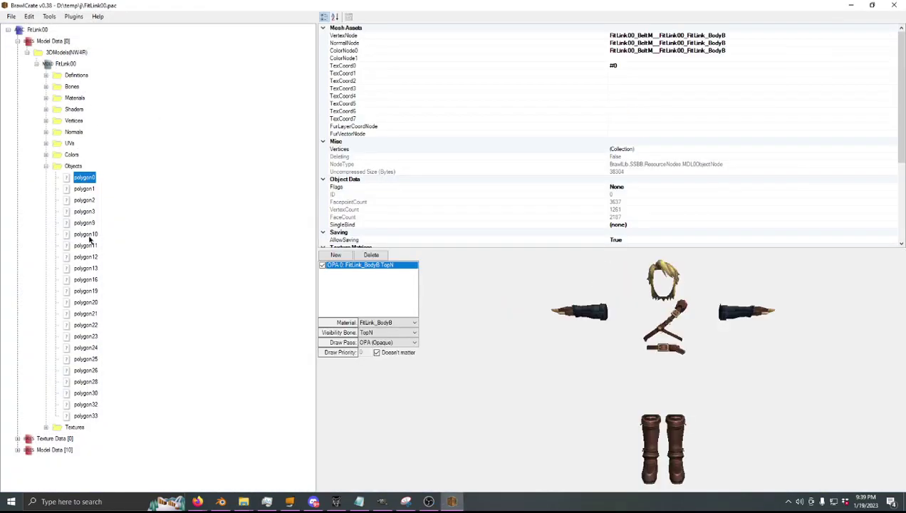
left_click(89, 237, "shift")
key("ctrl+Delete")
key("Delete")
key("Return")
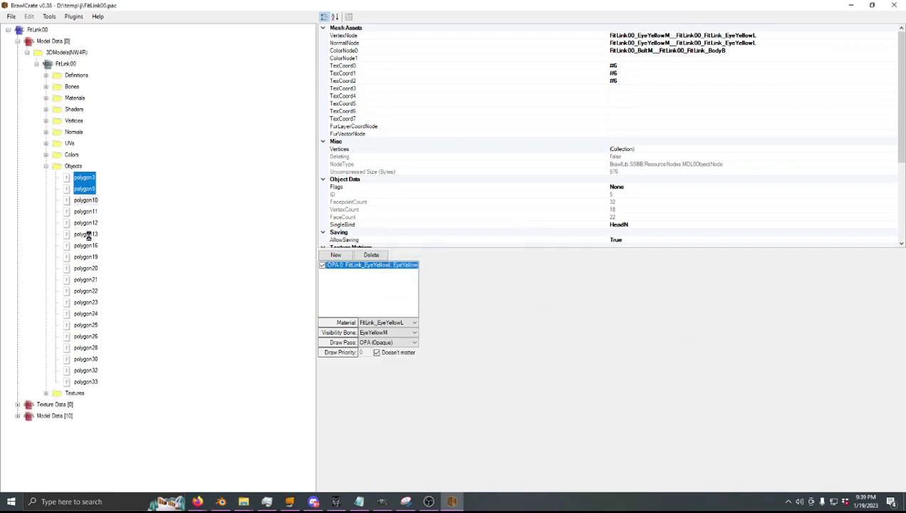
left_click(85, 189)
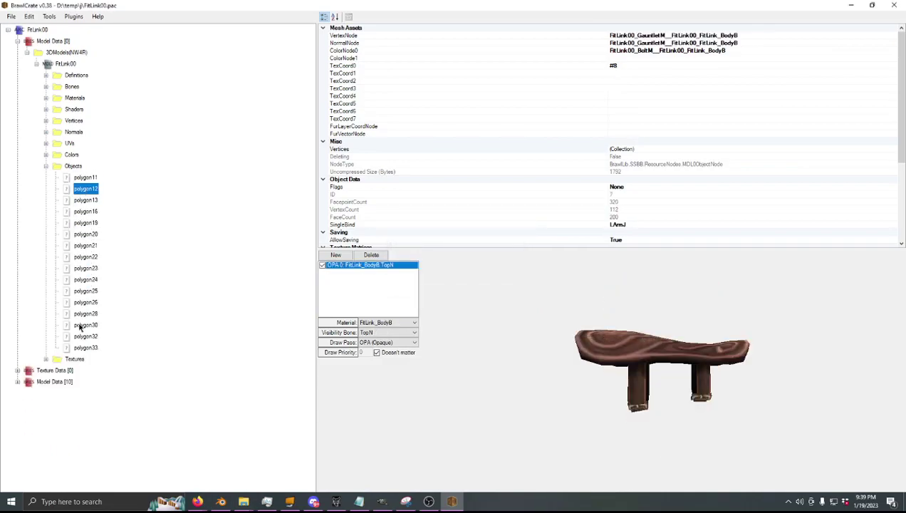
left_click(85, 348, "shift")
left_click(84, 347, "ctrl")
key("Delete")
key("Return")
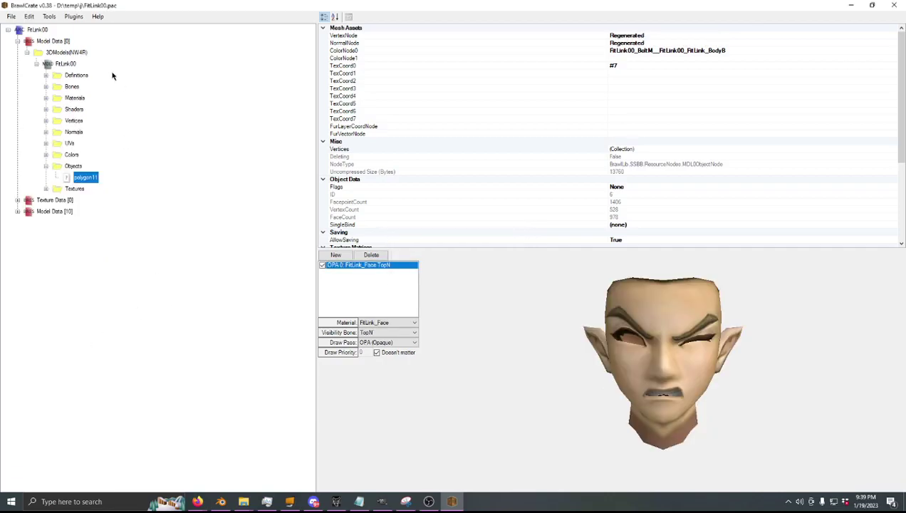
- Export the FitLink00 model as the DAE file FitLink00-hurt.dae in the j folder
left_click(65, 63)
key("ctrl+e")
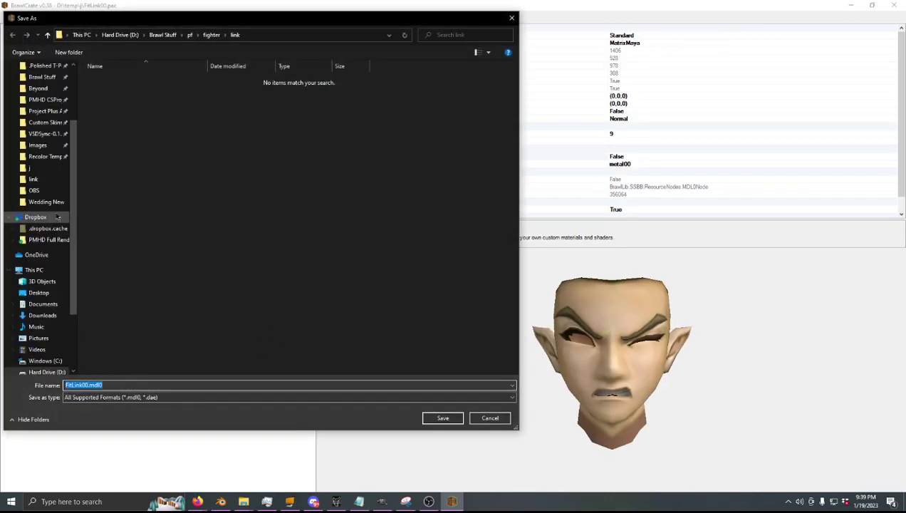
left_click(30, 168)
left_click(86, 385)
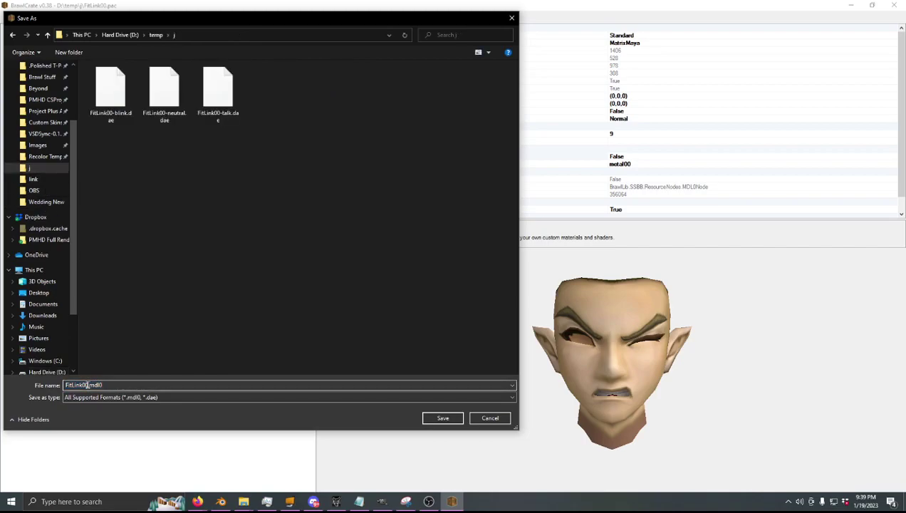
left_click(131, 396)
left_click(107, 420)
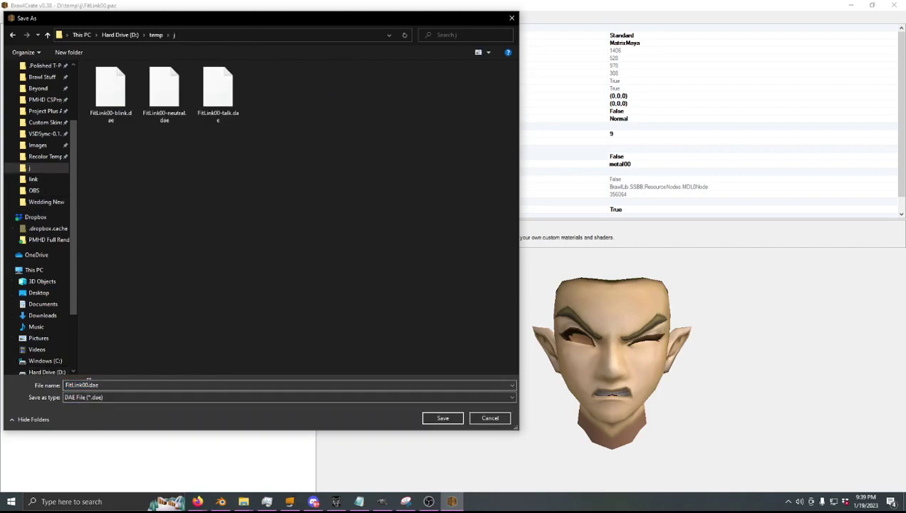
double_click(86, 384)
left_click(86, 386)
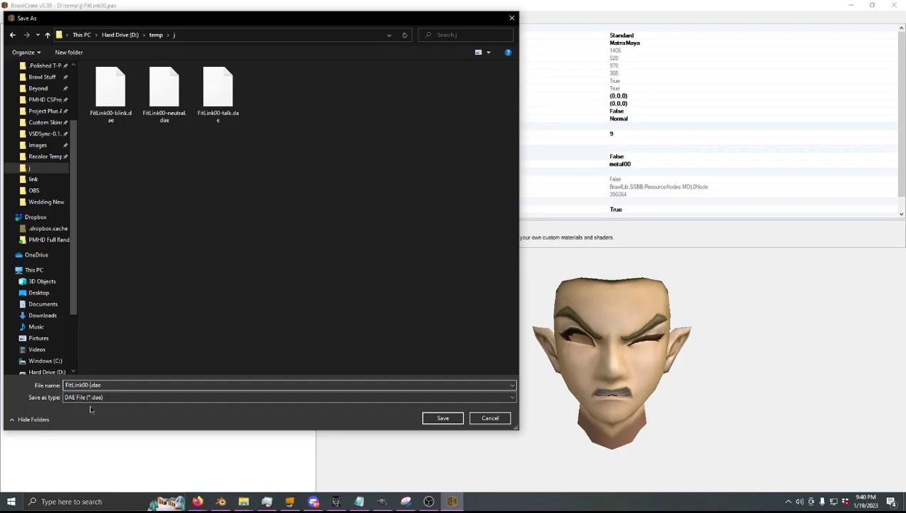
key("Return")
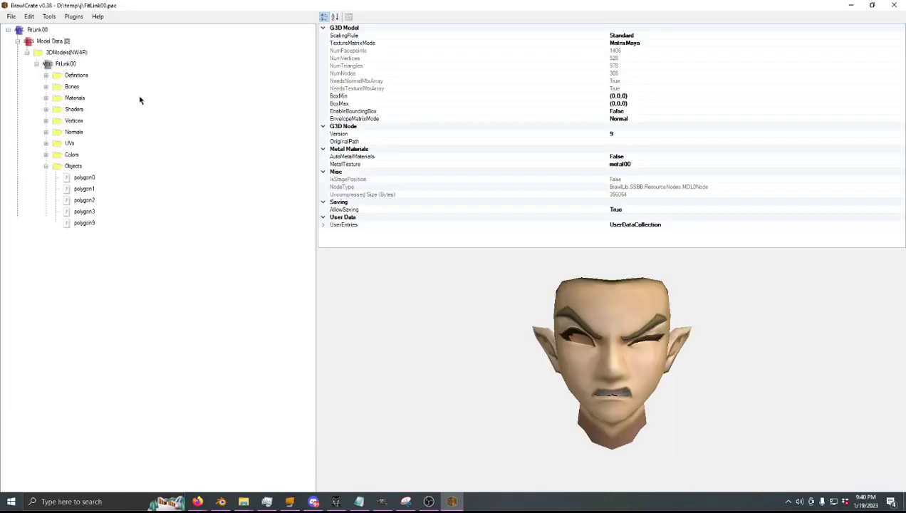
- Switch to the j folder in File Explorer and bring up FBX Converter 2013.3 behind it
mouse_move(243, 493)
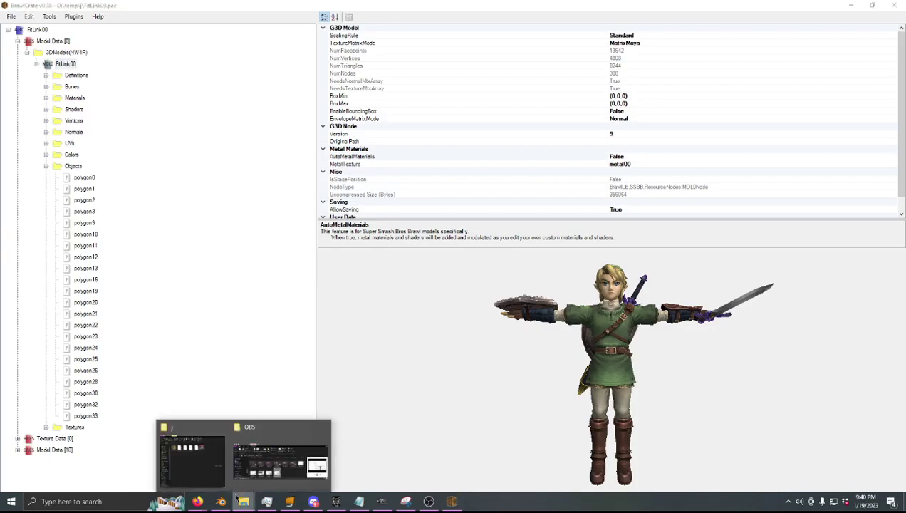
left_click(278, 454)
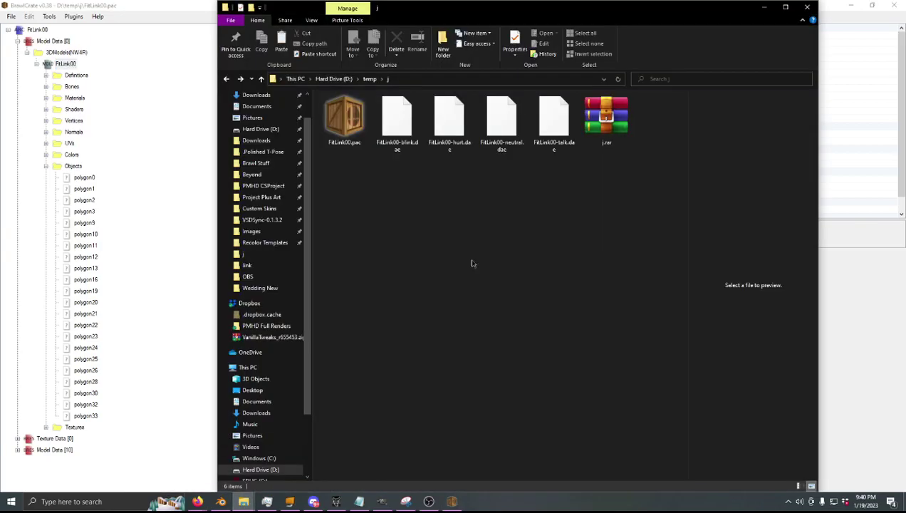
left_click(336, 502)
left_click(539, 214)
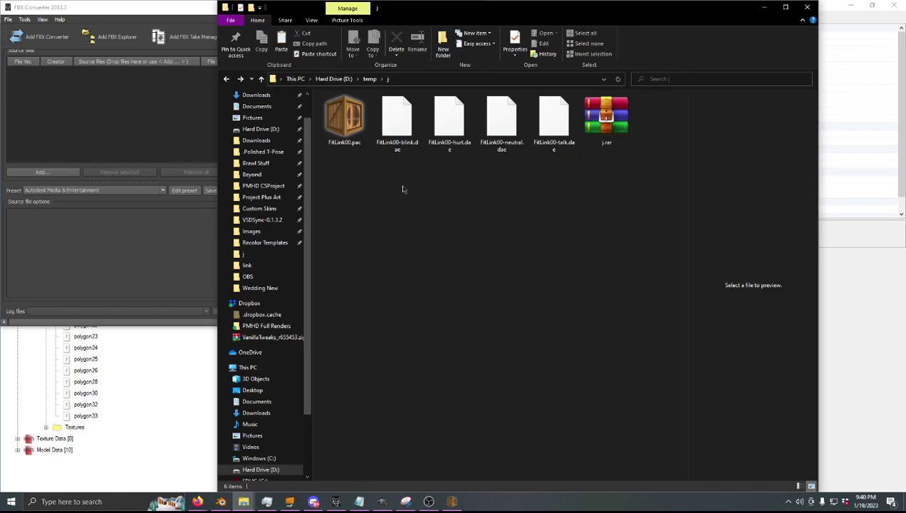
- Load the blink, hurt, neutral and talk FitLink00 DAE files into FBX Converter, convert them to FBX 2013, and return to the j folder
left_click_drag(402, 188, 551, 135)
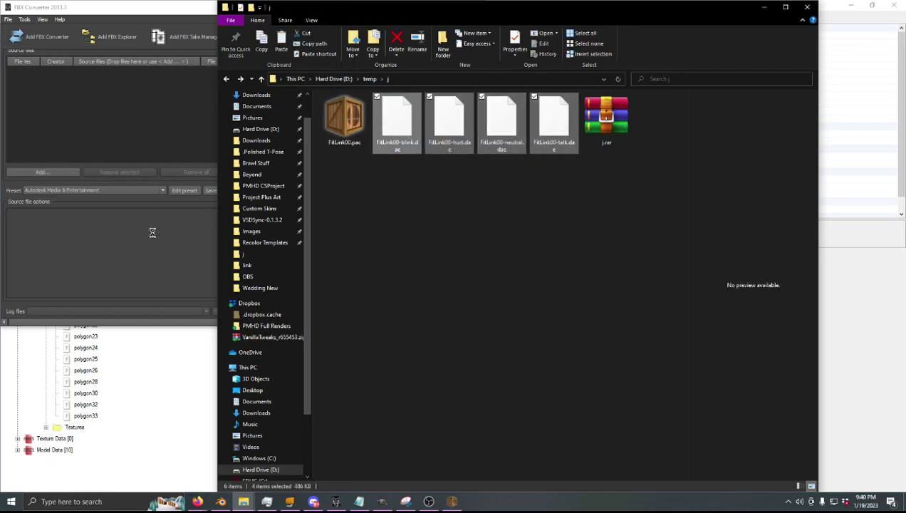
left_click_drag(152, 232, 152, 234)
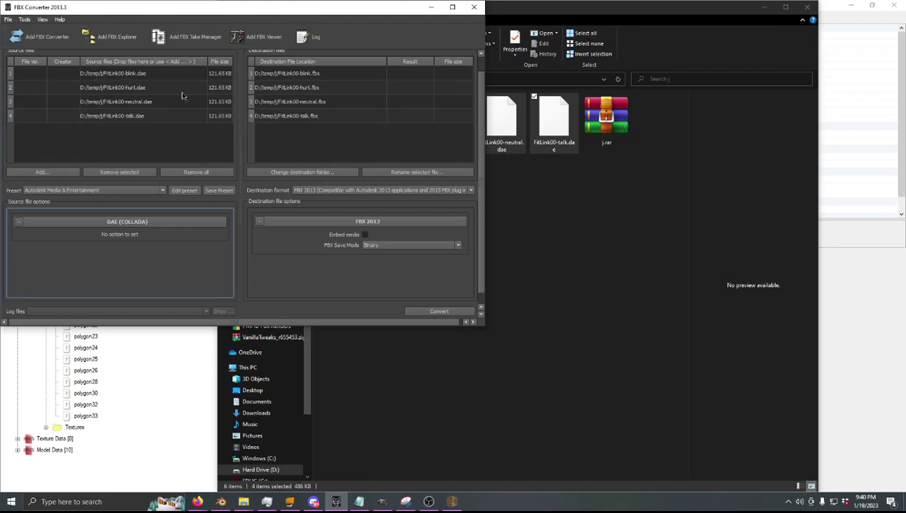
left_click(361, 141)
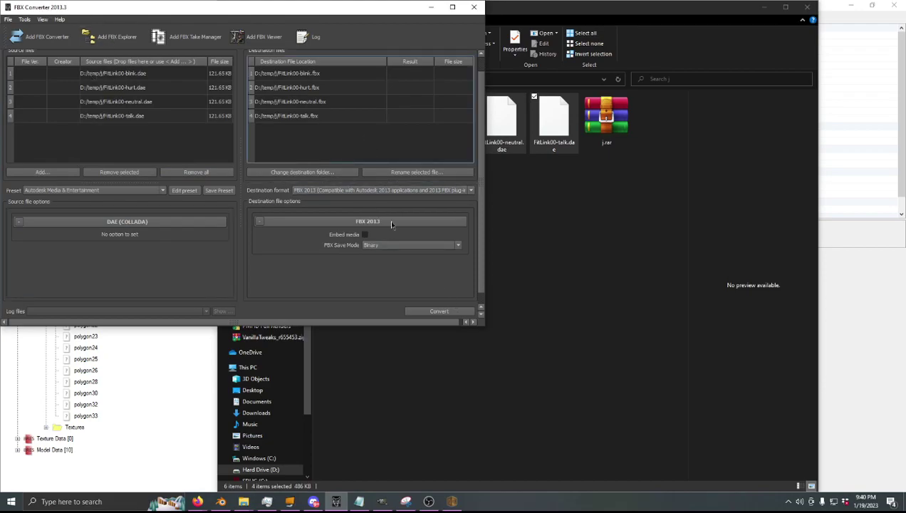
left_click(424, 311)
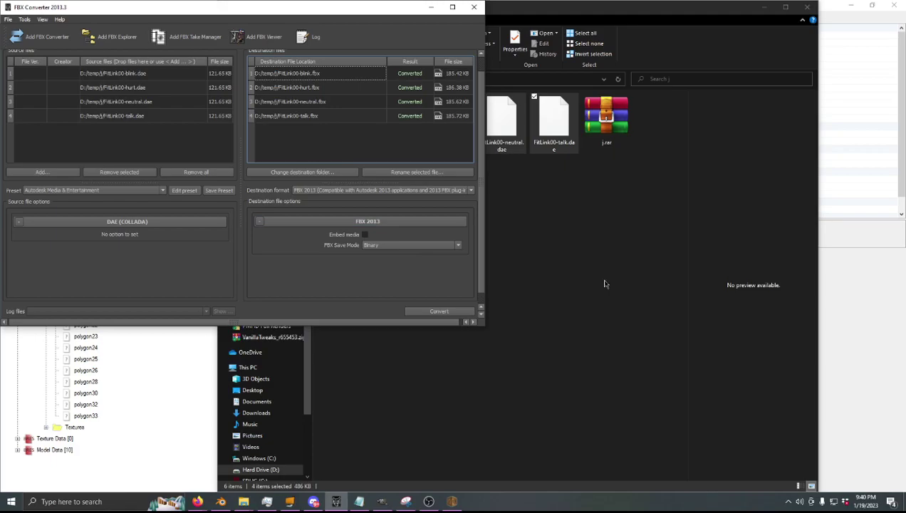
left_click(582, 263)
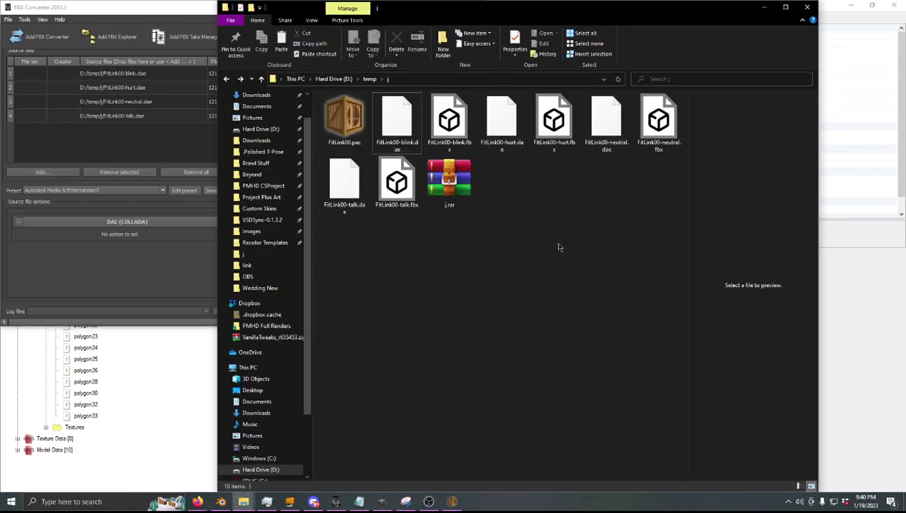
- Open a new Blender window and dismiss the splash screen
right_click(221, 501)
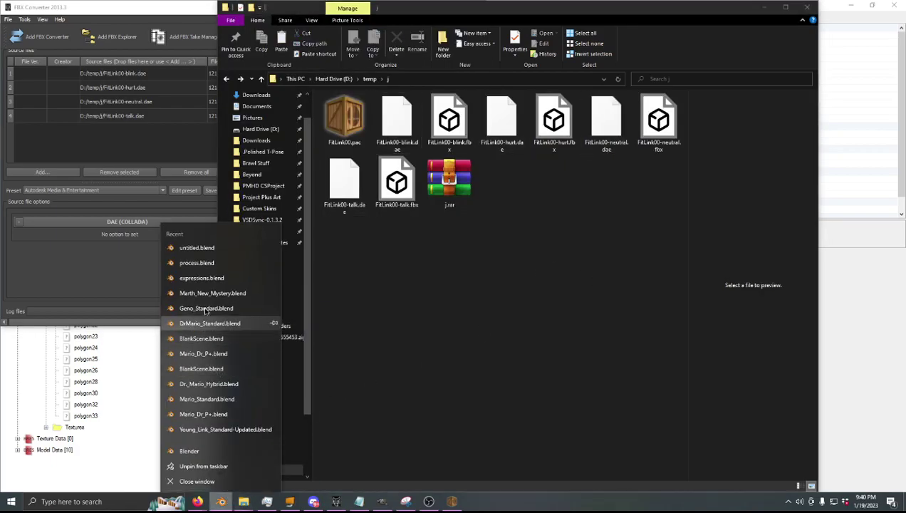
left_click(207, 451)
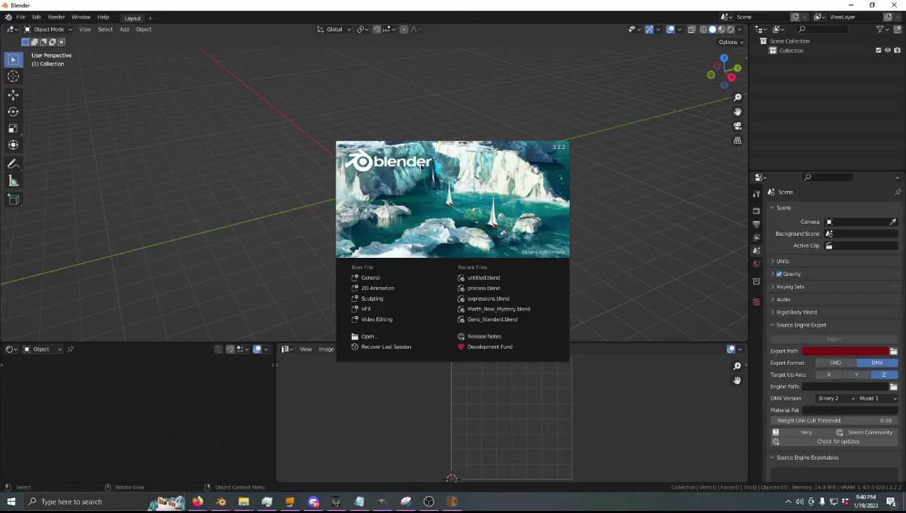
left_click(288, 164)
- Import the blink, hurt, neutral and talk FitLink00 FBX files together from the j folder
key("q")
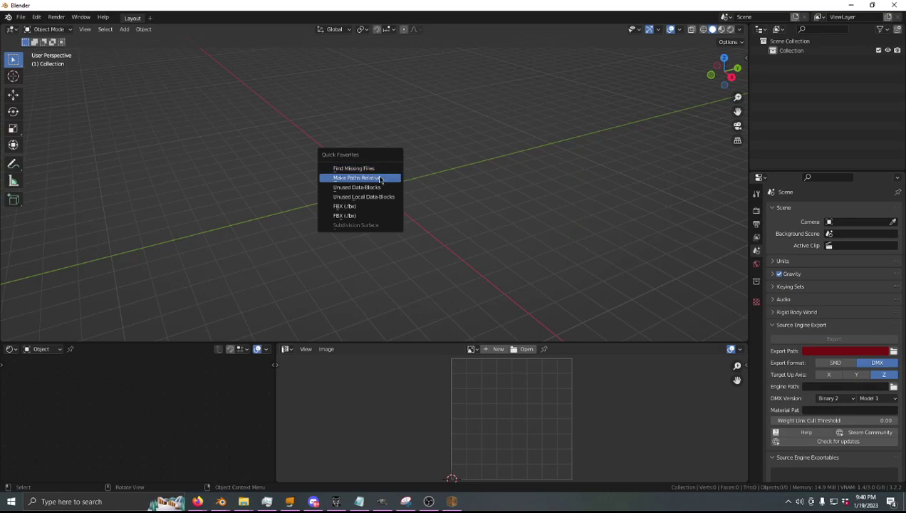
left_click(370, 204)
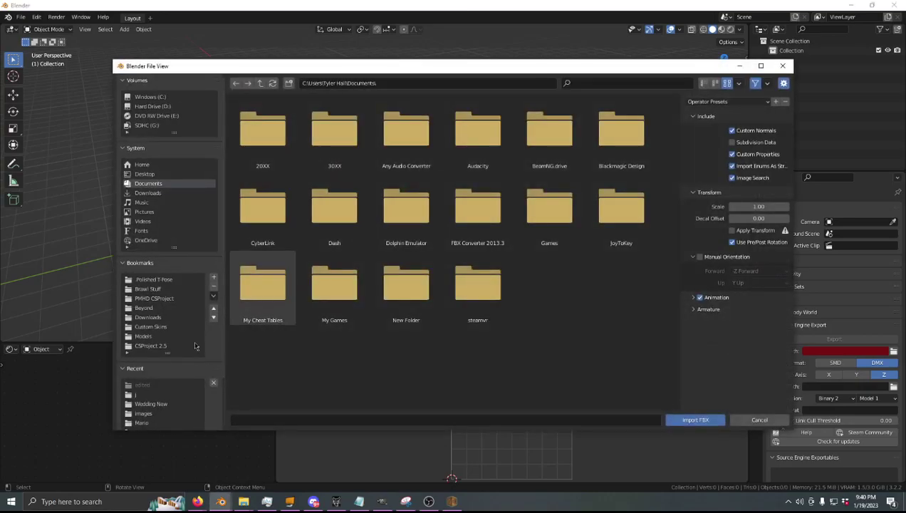
left_click(141, 395)
left_click(280, 152)
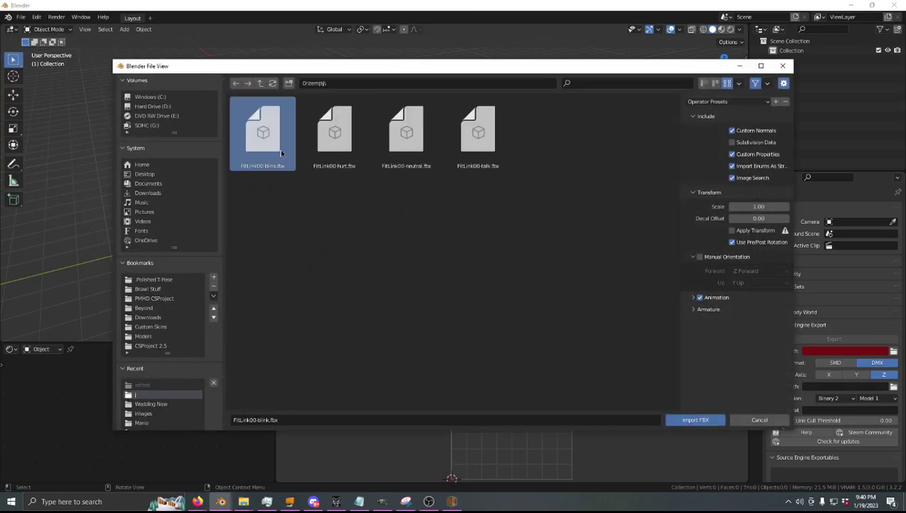
left_click(478, 150, "shift")
key("Return")
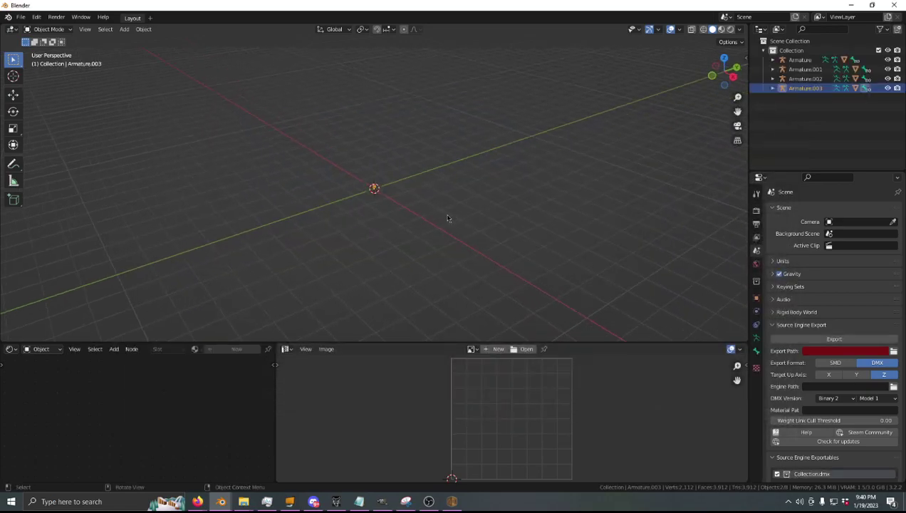
- In front view, move the hurt head's Armature.001 about 0.035 m along the X axis, away from the stacked heads
key("KP_1")
scroll(449, 220, "up", 14)
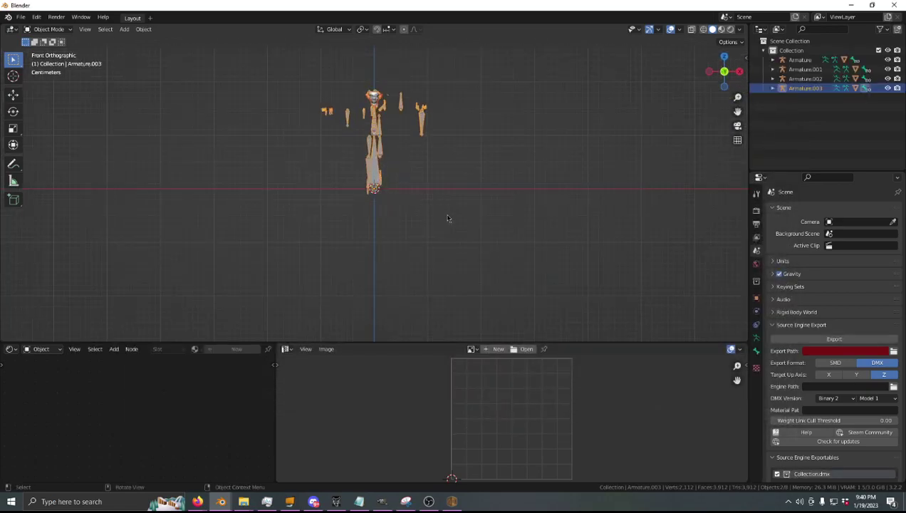
middle_click_drag(449, 220, 418, 314, "shift")
left_click(397, 225)
scroll(427, 235, "up", 3)
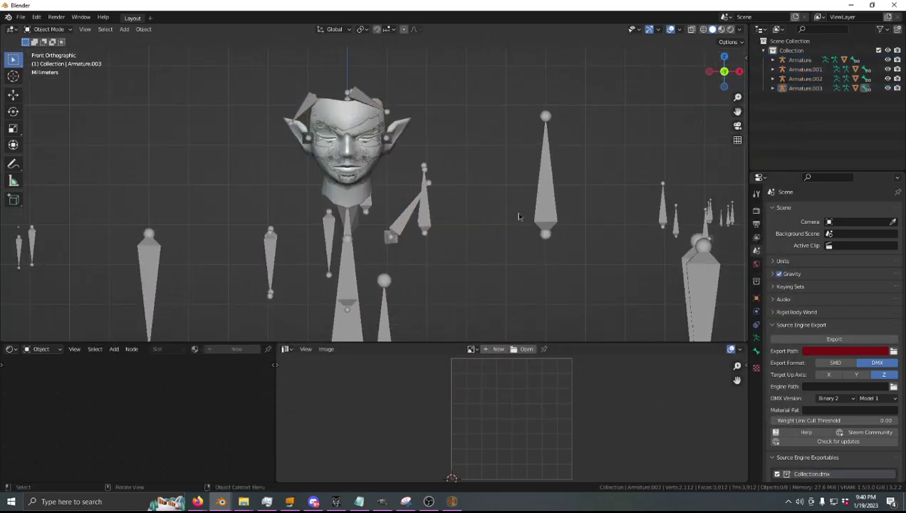
key("a")
scroll(427, 212, "down", 1)
scroll(329, 207, "up", 2)
key("g")
key("x")
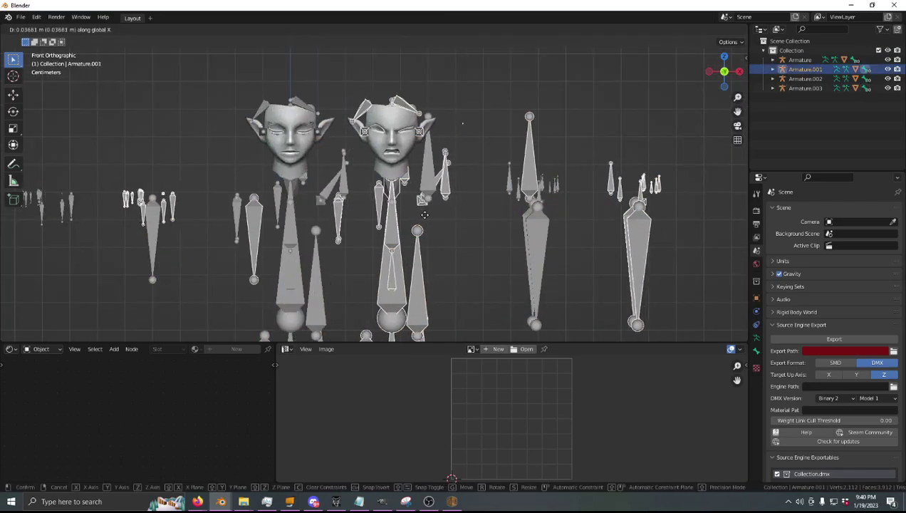
left_click(341, 214)
left_click(296, 238)
key("g")
key("x")
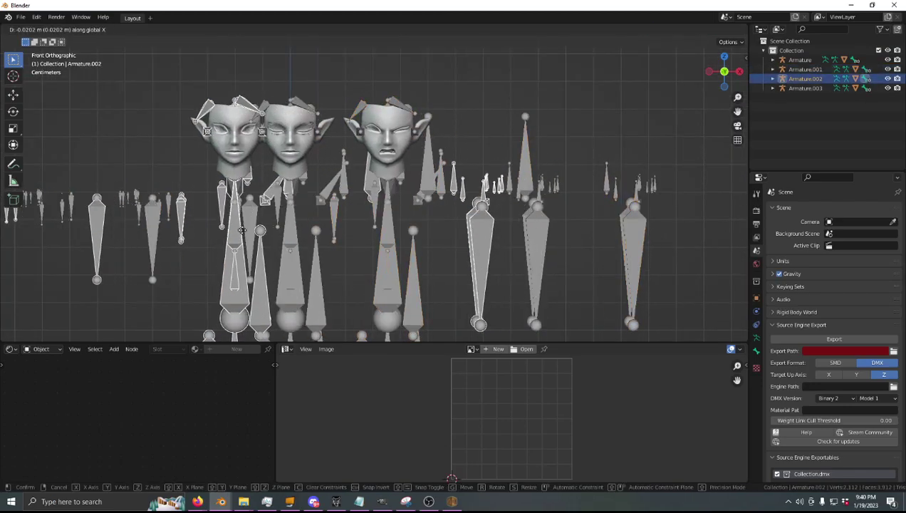
right_click(249, 244)
left_click(271, 246)
left_click(252, 246)
key("g")
key("x")
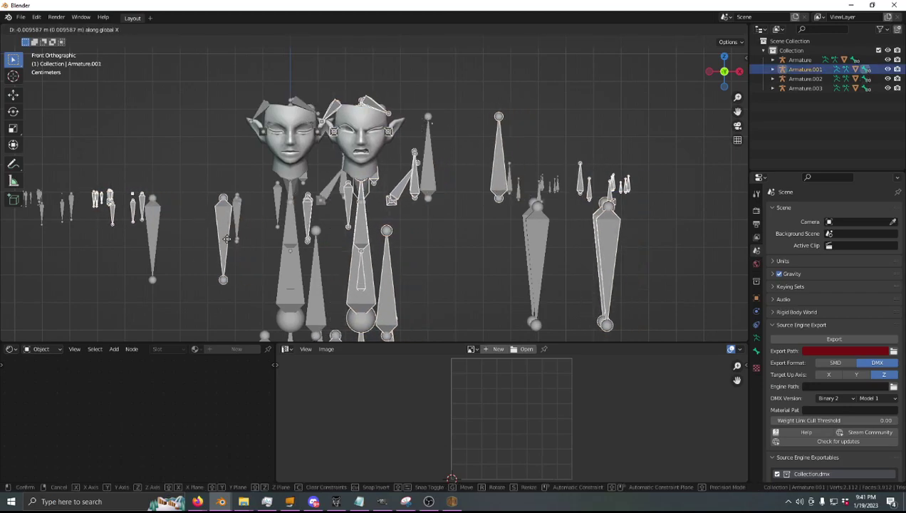
right_click(227, 247)
left_click(287, 278)
key("g")
right_click(319, 299)
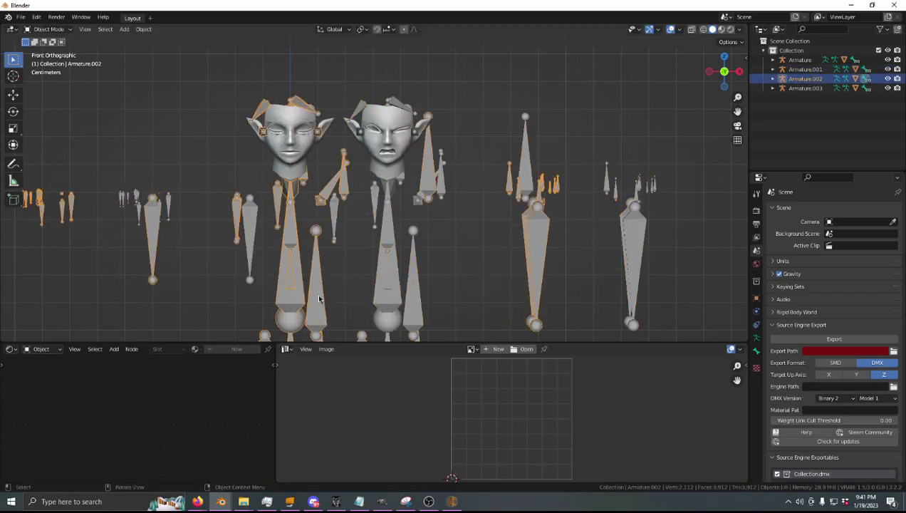
key("g")
key("x")
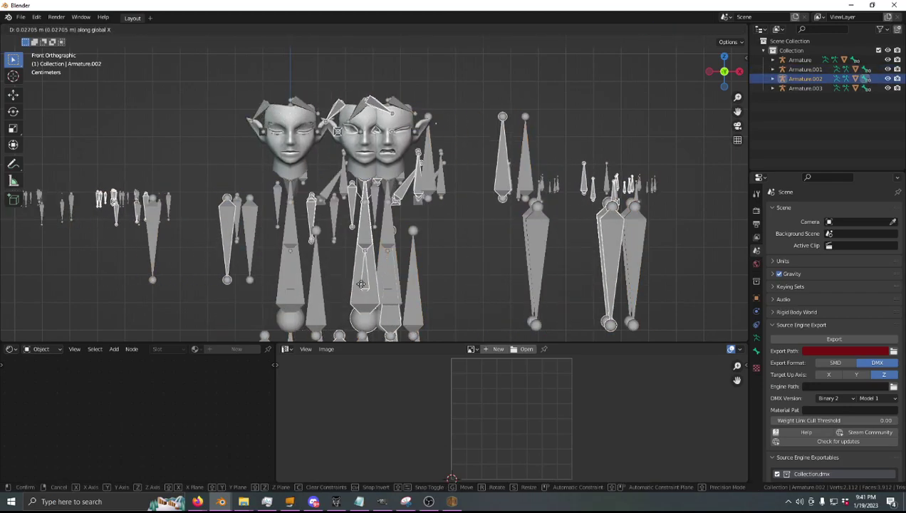
right_click(439, 284)
- Move the talk head's Armature.003 about 0.07 m along the X axis, beyond the hurt head
left_click(809, 90)
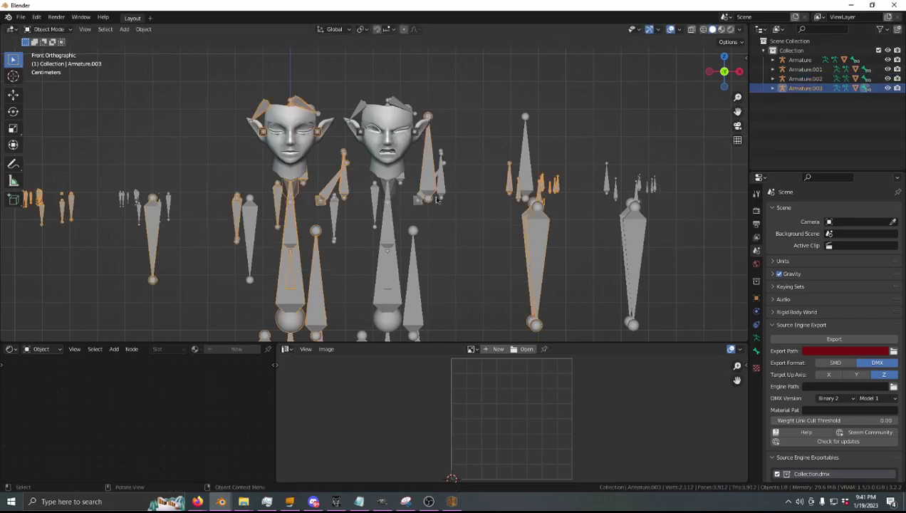
key("g")
key("x")
left_click(716, 106)
left_click(796, 70)
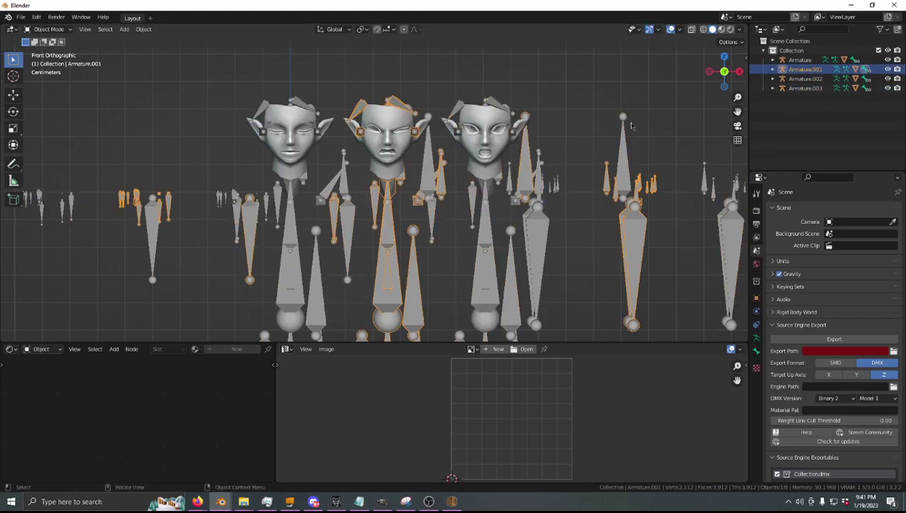
key("g")
key("x")
right_click(396, 192)
left_click(812, 78)
key("g")
key("x")
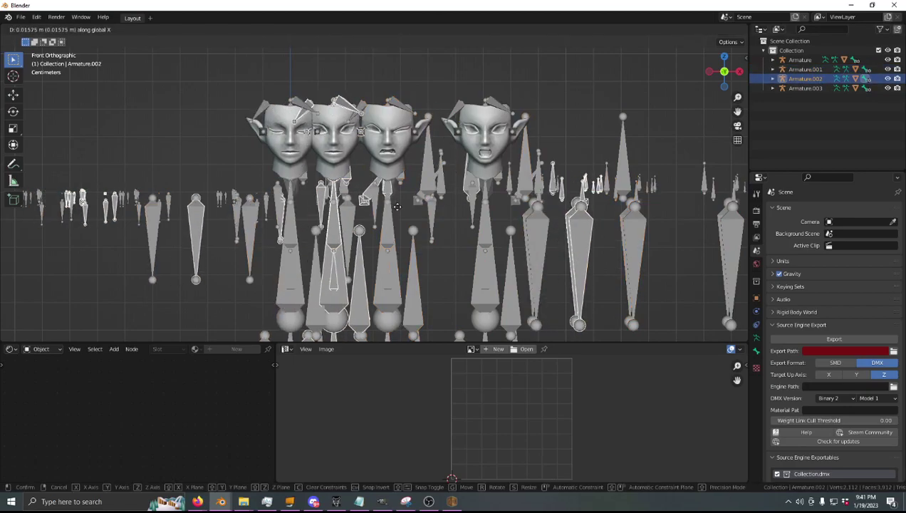
right_click(424, 200)
- Move the blink head's Armature about 0.11 m along the X axis, to the far end of the row
left_click(800, 61)
key("g")
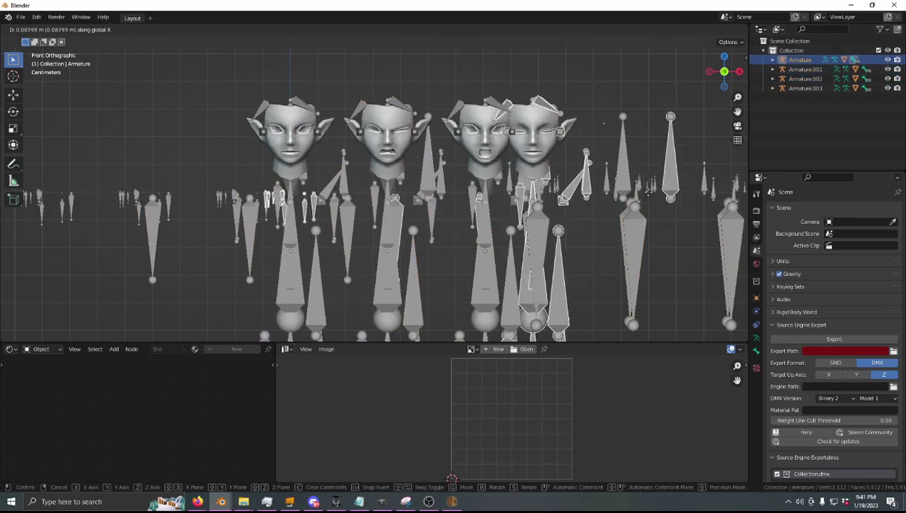
left_click(692, 179)
- Hide all four armatures, leaving only the face meshes in view
key("ctrl+z")
key("ctrl+z")
key("ctrl+z")
key("ctrl+z")
key("ctrl+z")
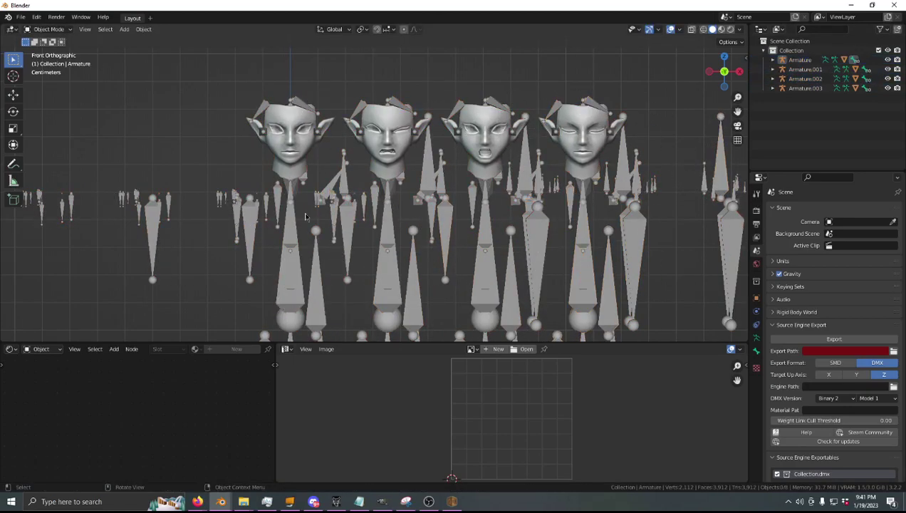
left_click(450, 225)
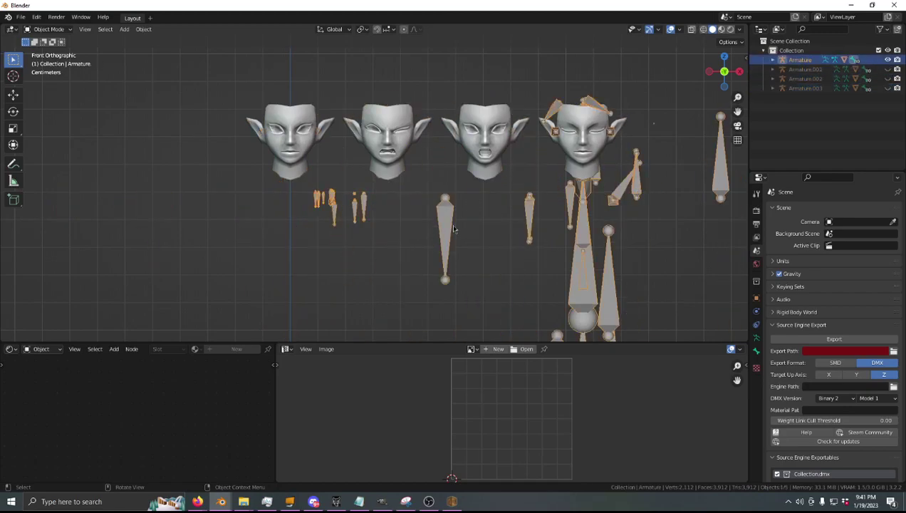
key("h")
scroll(427, 217, "down", 2)
middle_click_drag(427, 217, 455, 188)
left_click(401, 162)
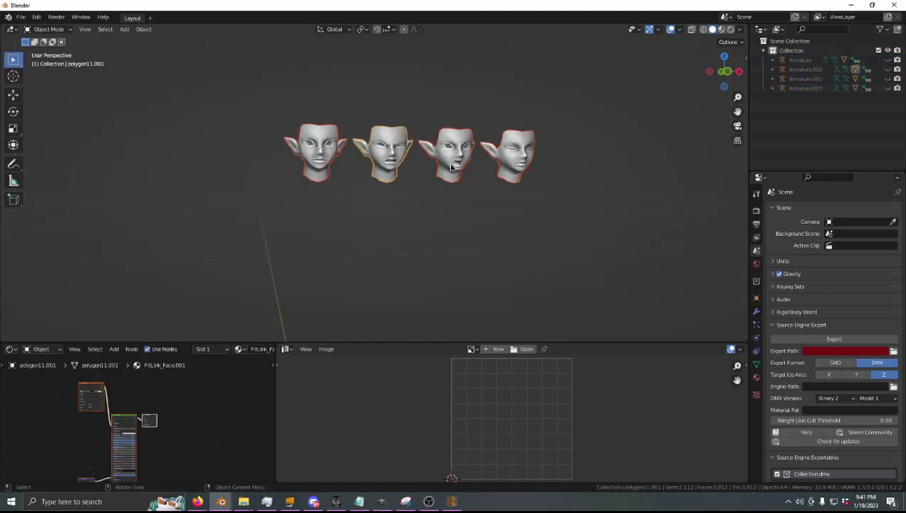
- Show the mesh data properties with vertex groups and shape keys, and select the neutral face mesh
scroll(401, 162, "down", 1)
scroll(438, 192, "up", 3)
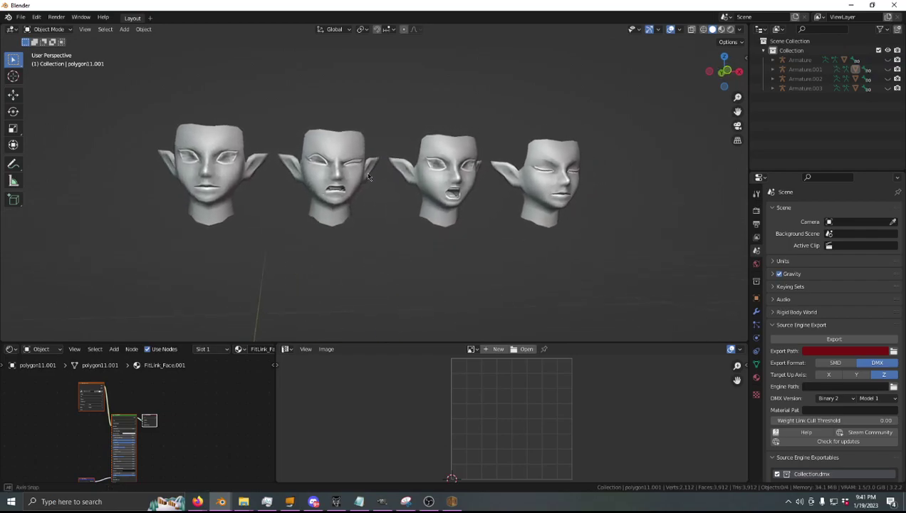
scroll(593, 193, "up", 1)
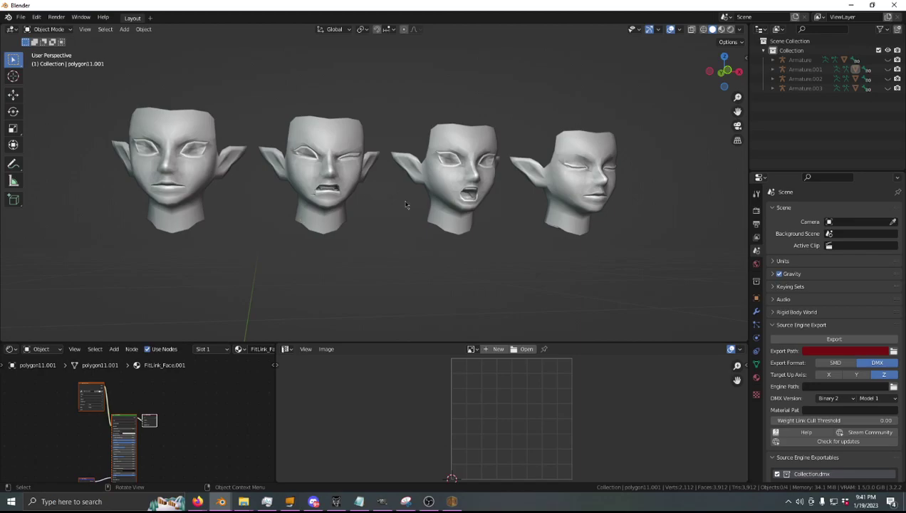
middle_click_drag(405, 205, 383, 211)
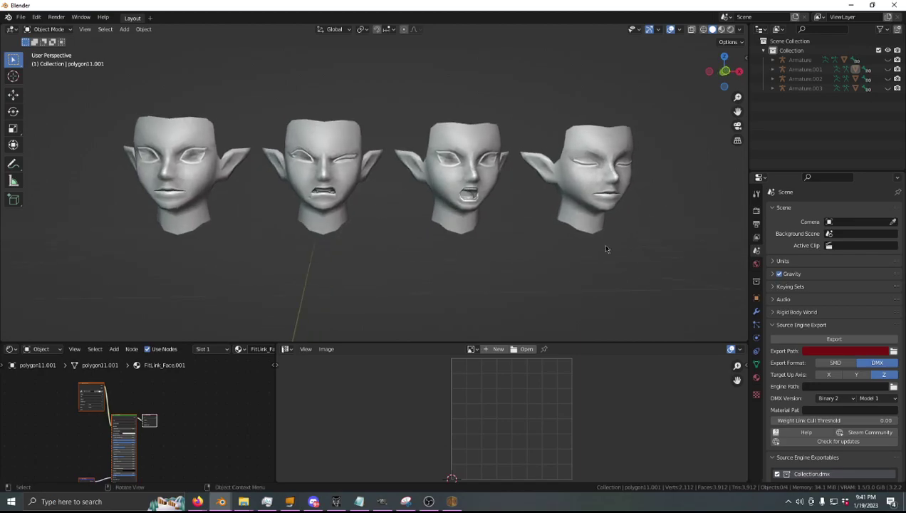
left_click(757, 365)
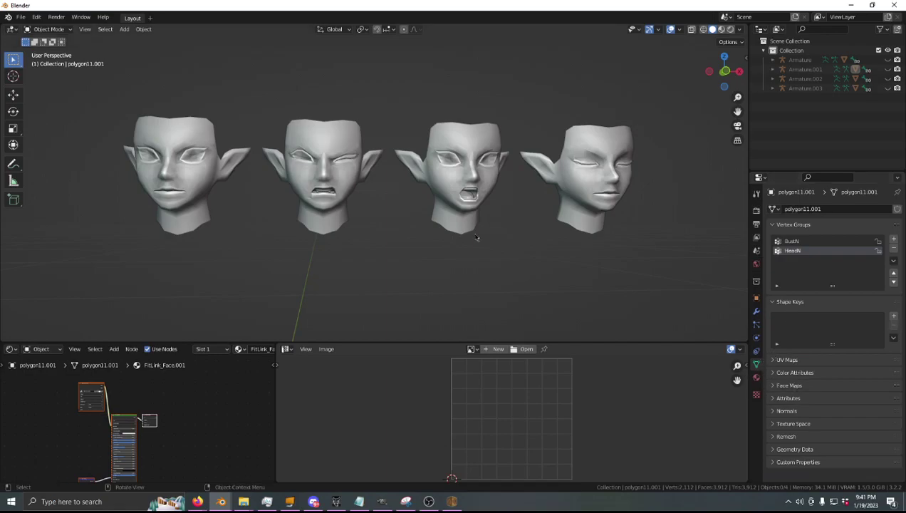
left_click(174, 181)
middle_click_drag(174, 182, 311, 181, "shift")
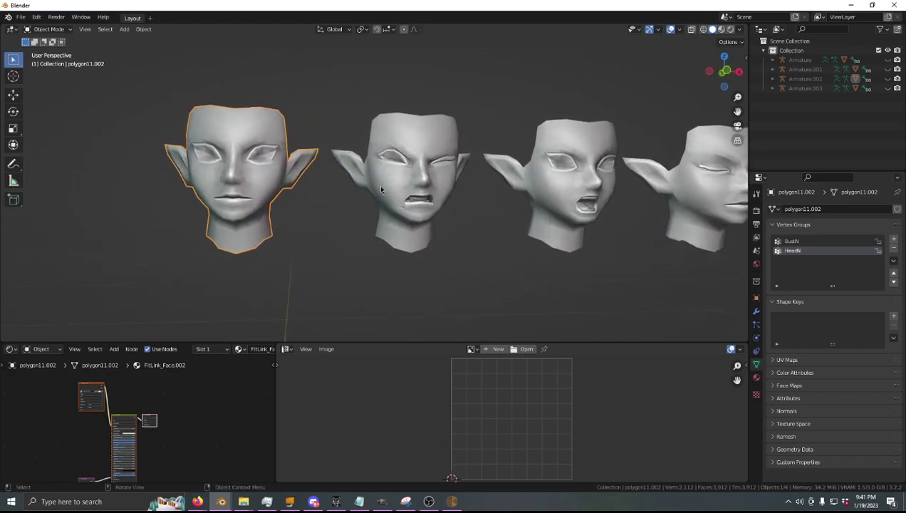
- Add a basis shape key and a second shape key to the neutral face mesh, and enter Edit Mode on the second key
scroll(374, 194, "up", 2)
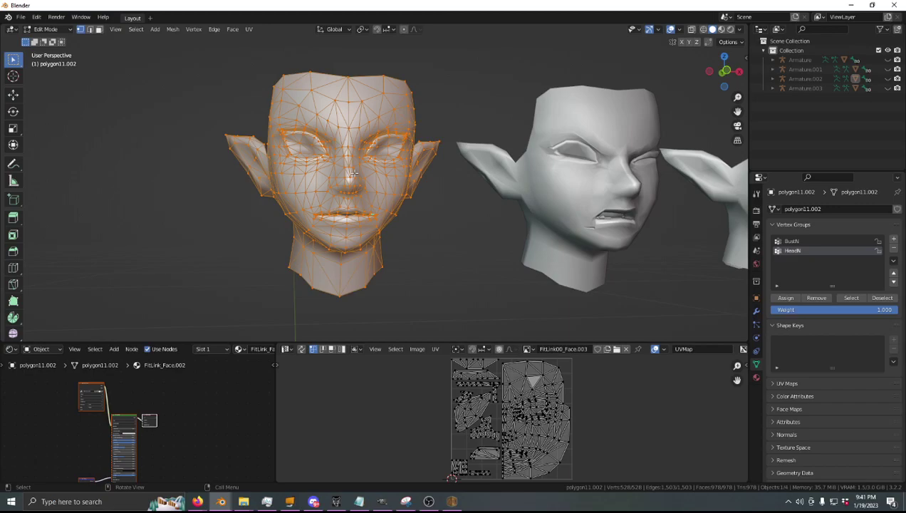
key("Tab")
middle_click_drag(378, 173, 389, 210)
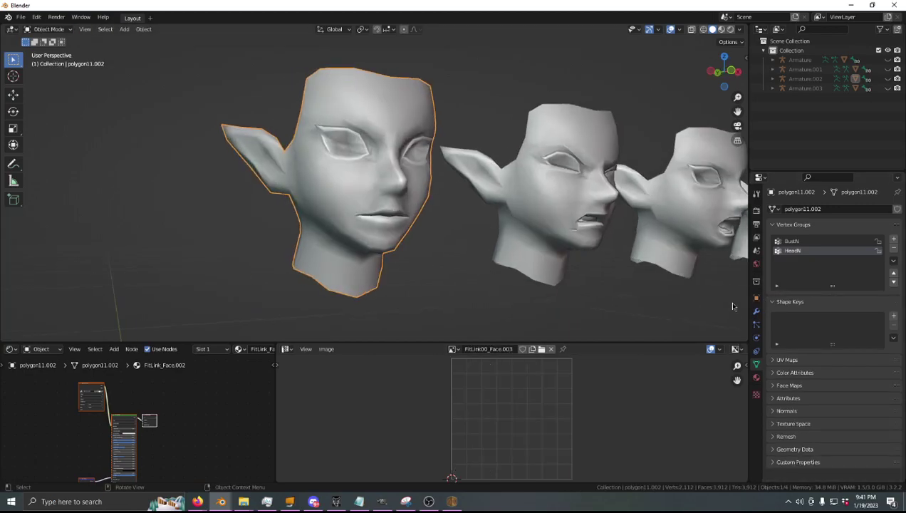
left_click(894, 317)
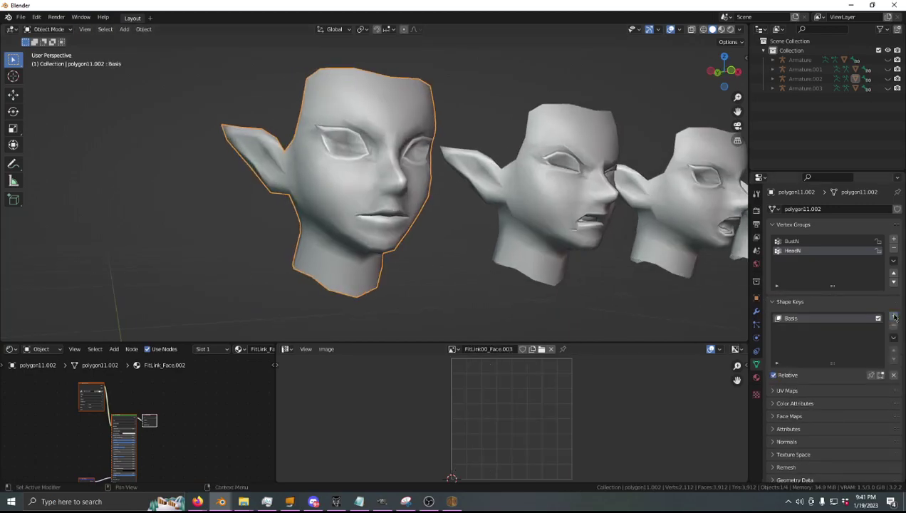
left_click(894, 317)
key("Tab")
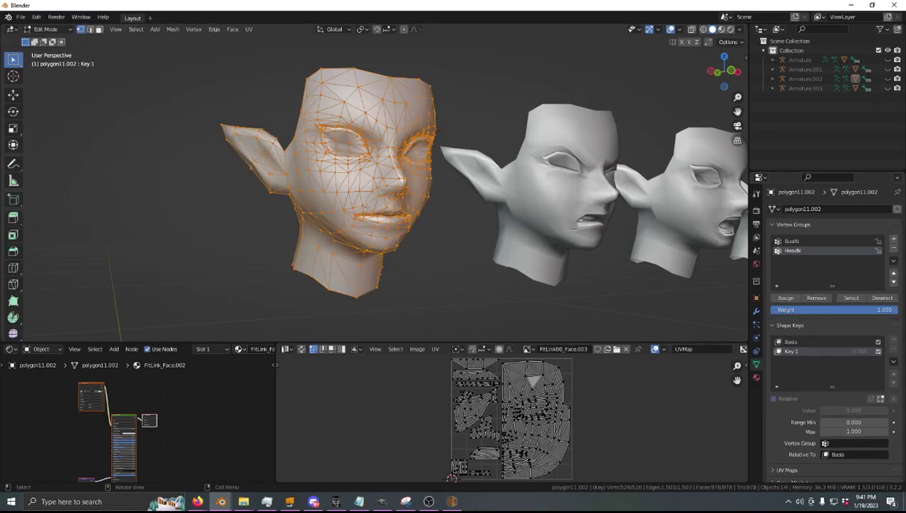
middle_click_drag(365, 207, 356, 205)
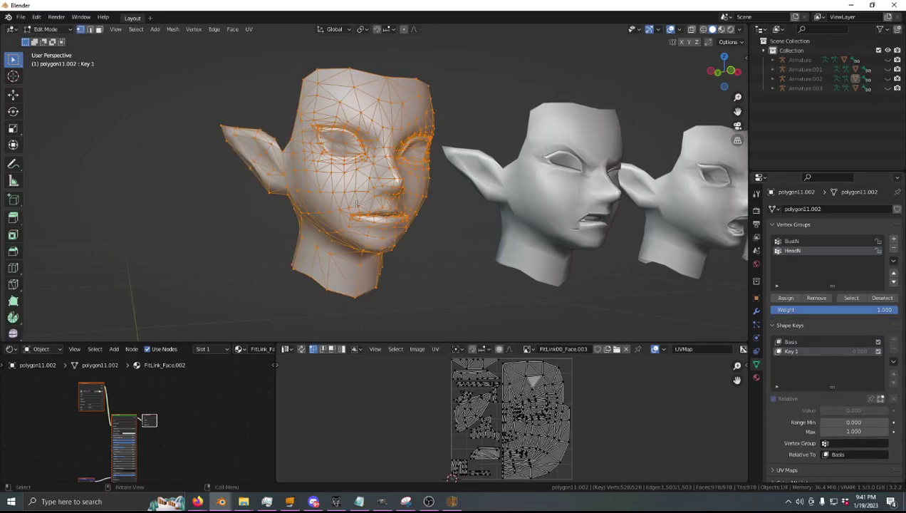
- Return to Object Mode, select the talk face with the neutral face active, and join the talk face as a shape key
key("Tab")
middle_click_drag(418, 207, 408, 206)
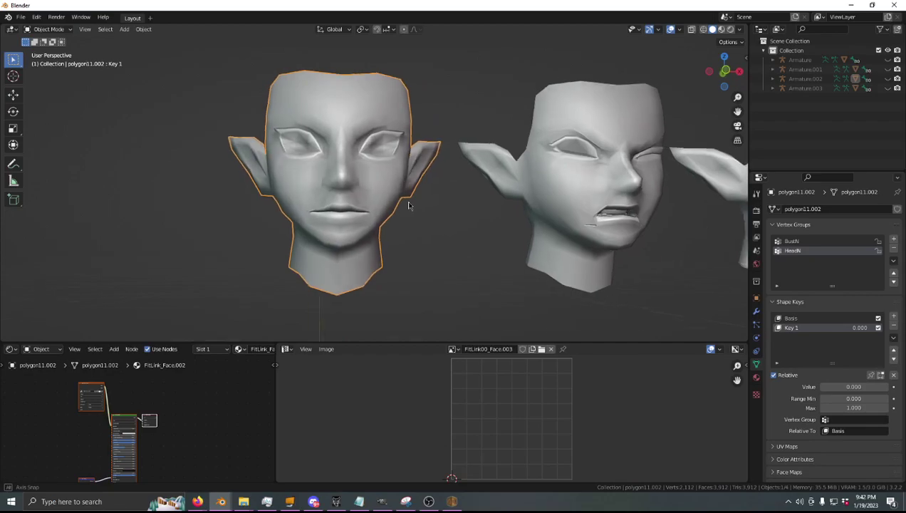
scroll(408, 206, "down", 5)
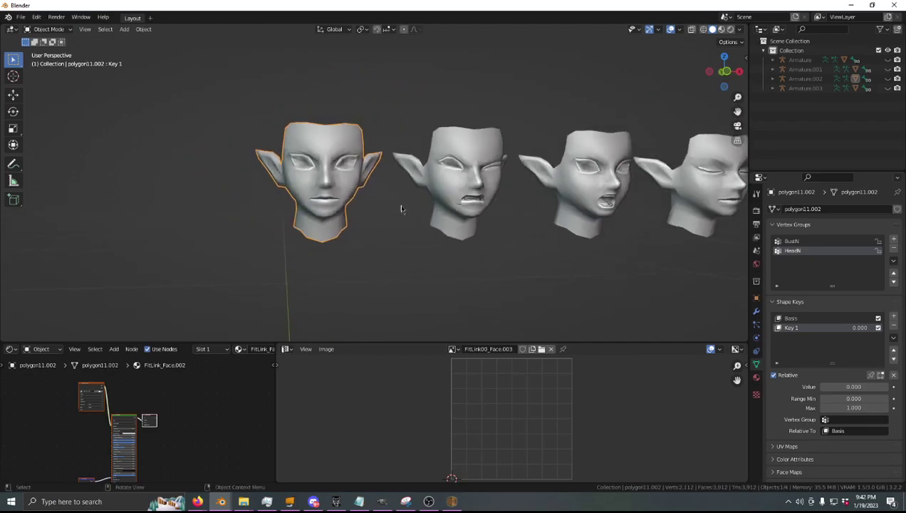
left_click(582, 209)
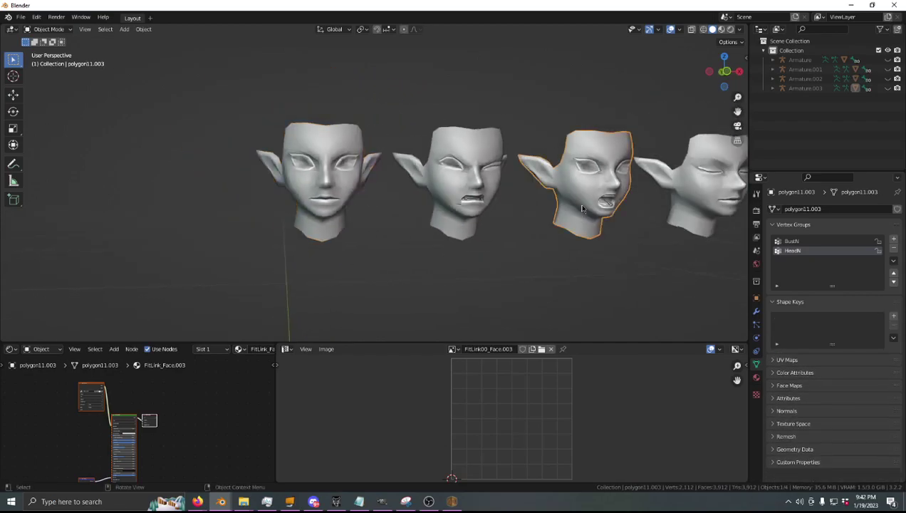
left_click(484, 189, "shift")
left_click(590, 194, "shift")
left_click(338, 180, "shift")
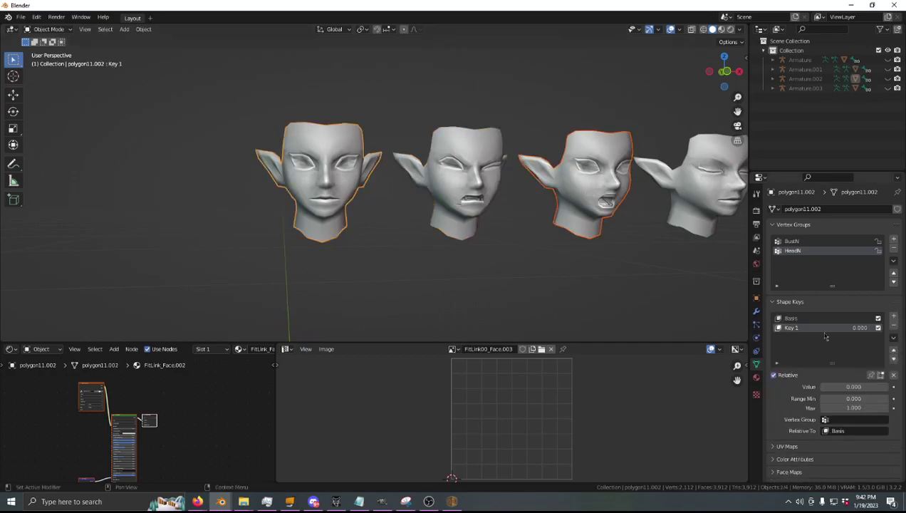
left_click(892, 338)
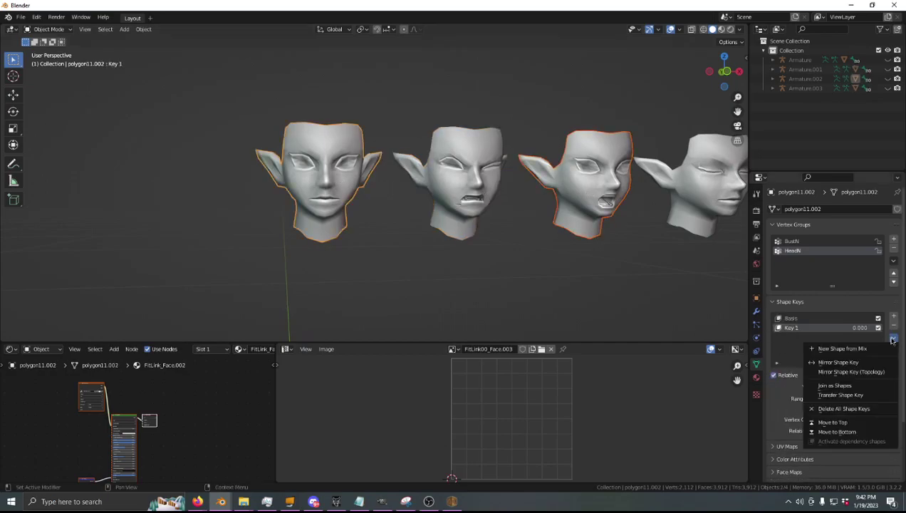
left_click(863, 388)
middle_click_drag(514, 251, 469, 218)
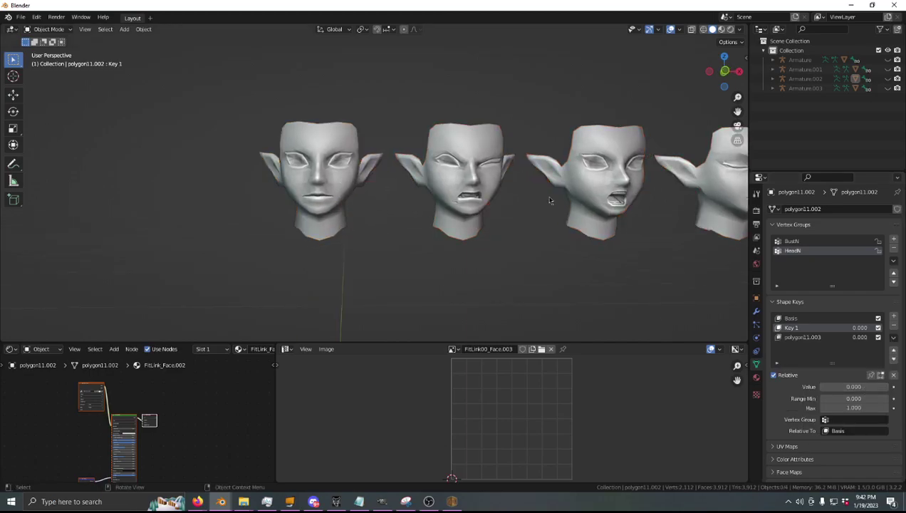
left_click(571, 207)
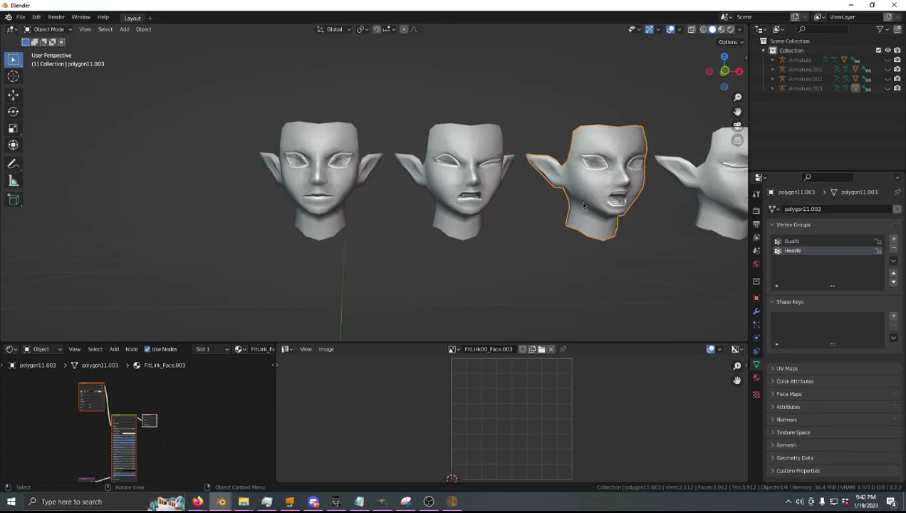
left_click(380, 190, "shift")
key("Tab")
key("Tab")
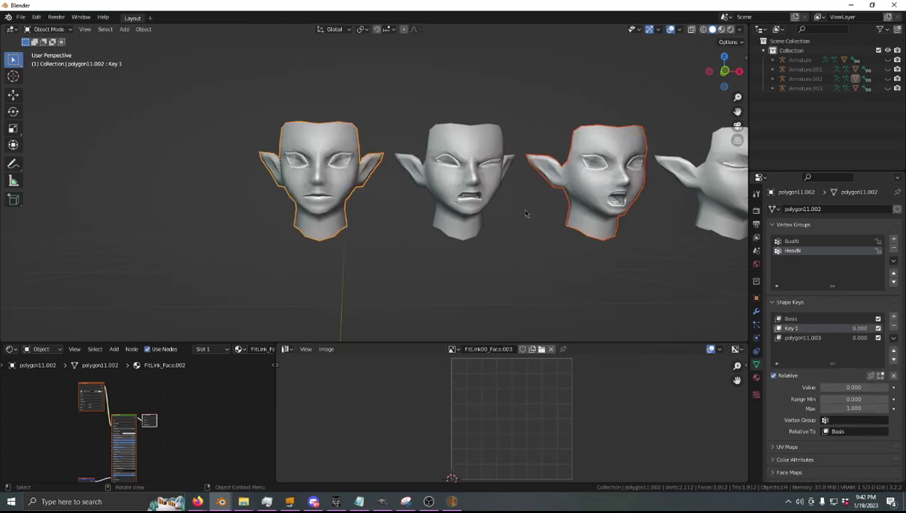
- Select only the neutral face, remove its Key 1 shape key, and make the polygon11.003 key active
left_click(336, 206)
scroll(348, 208, "up", 3)
middle_click_drag(346, 208, 357, 208)
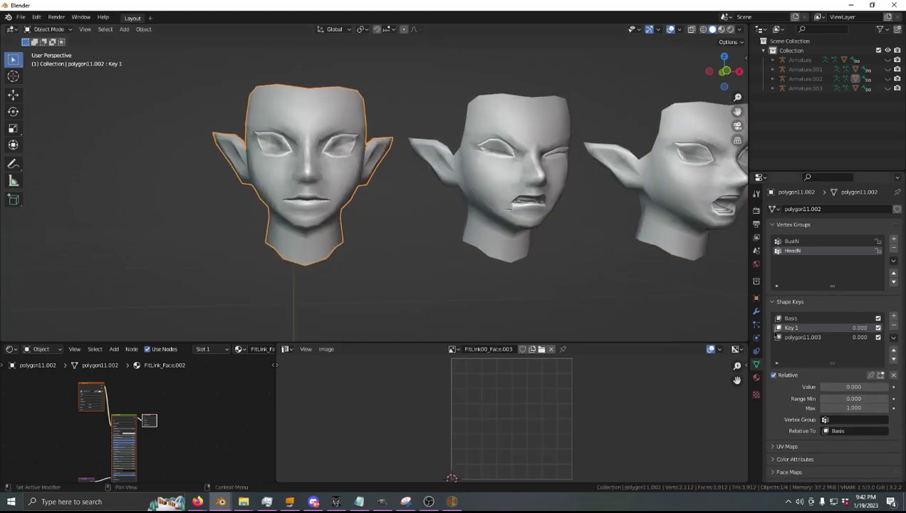
left_click(894, 326)
left_click(802, 326)
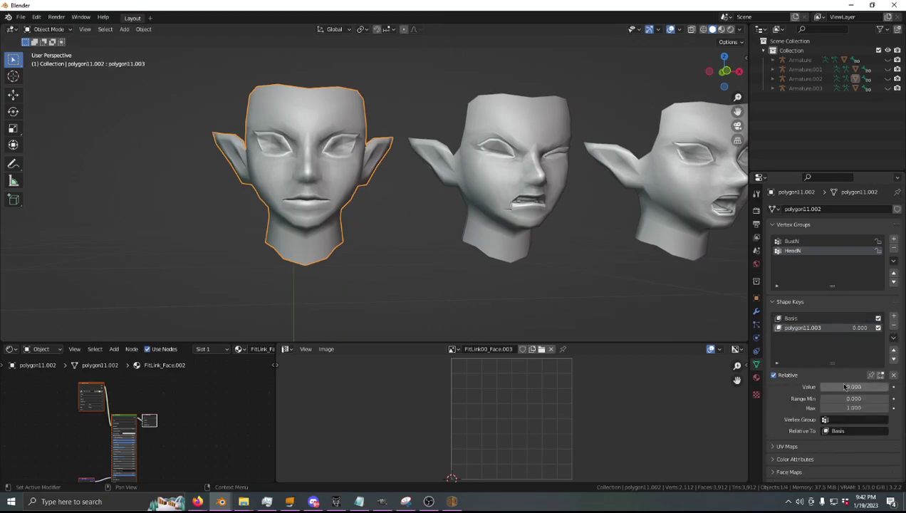
- Preview the polygon11.003 talk shape key at a value of 1.000 and reset it to 0.000
left_click_drag(826, 386, 888, 387)
middle_click_drag(449, 248, 501, 249)
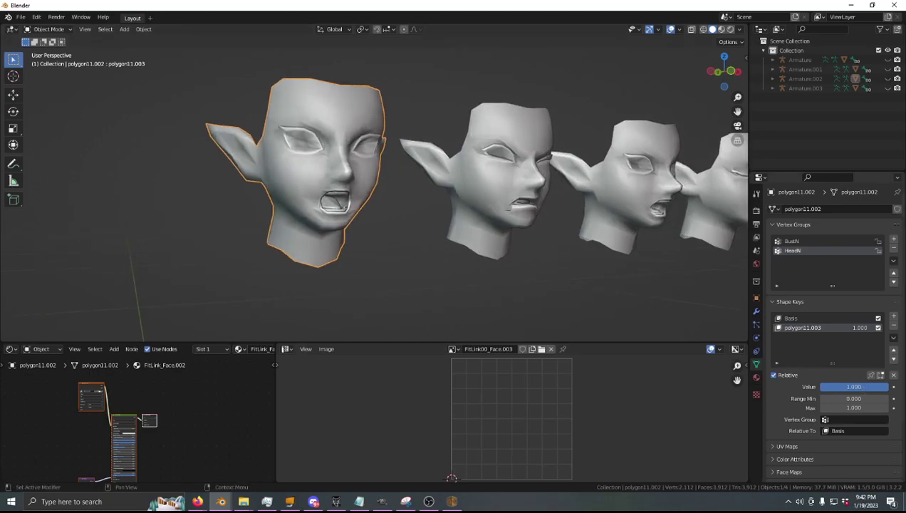
left_click_drag(887, 386, 819, 386)
- Join the hurt face to the neutral face as a shape key
left_click(506, 178)
left_click(320, 171, "shift")
left_click(894, 339)
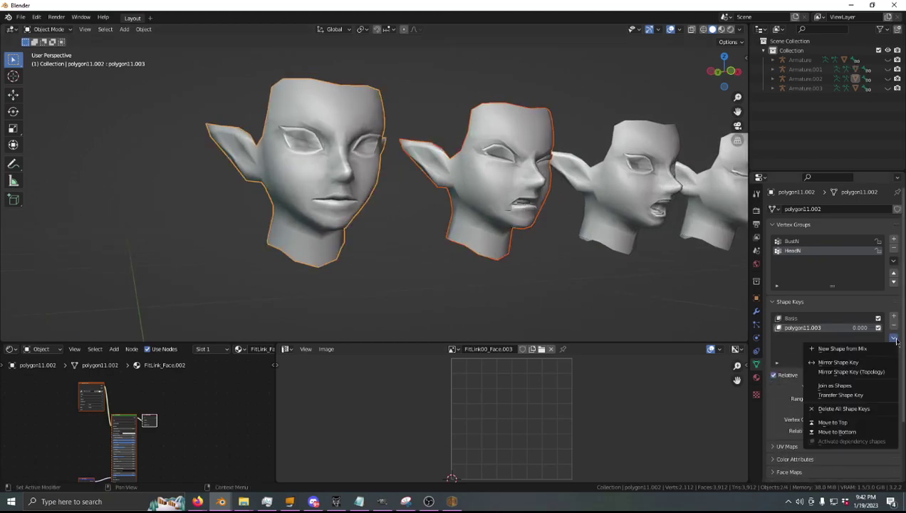
left_click(834, 385)
- Join the blink face at the end of the row to the neutral face as a shape key
scroll(571, 256, "down", 4)
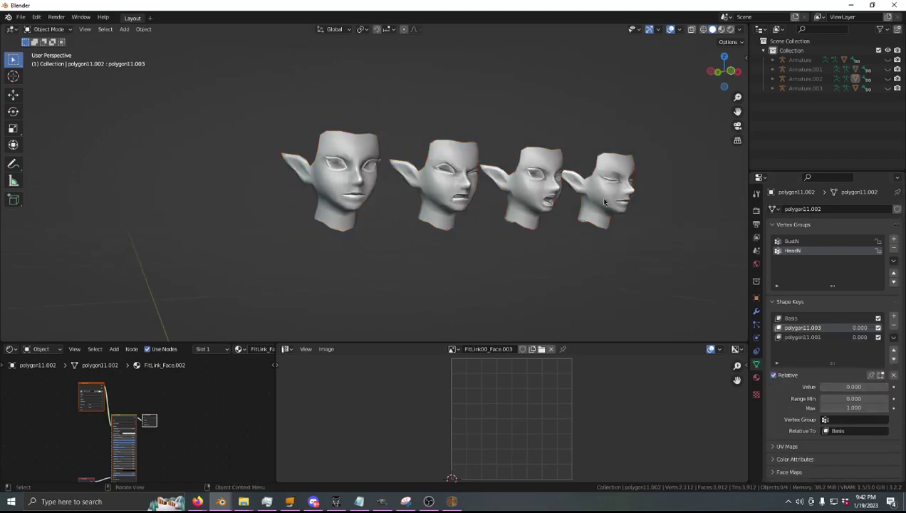
left_click(603, 202)
left_click(335, 182, "shift")
left_click(893, 339)
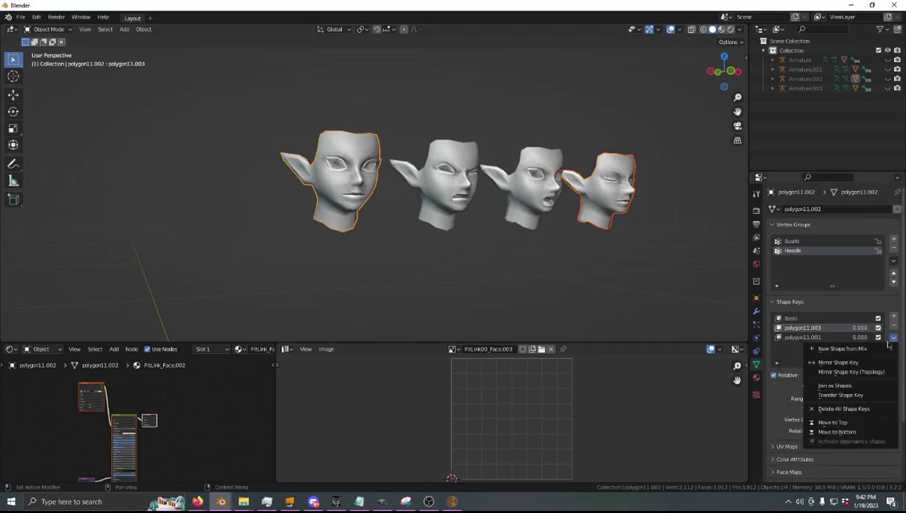
left_click(861, 384)
- Check the polygon11.001 shape key with its value at 0.000, and select the polygon11 key
scroll(475, 243, "up", 2)
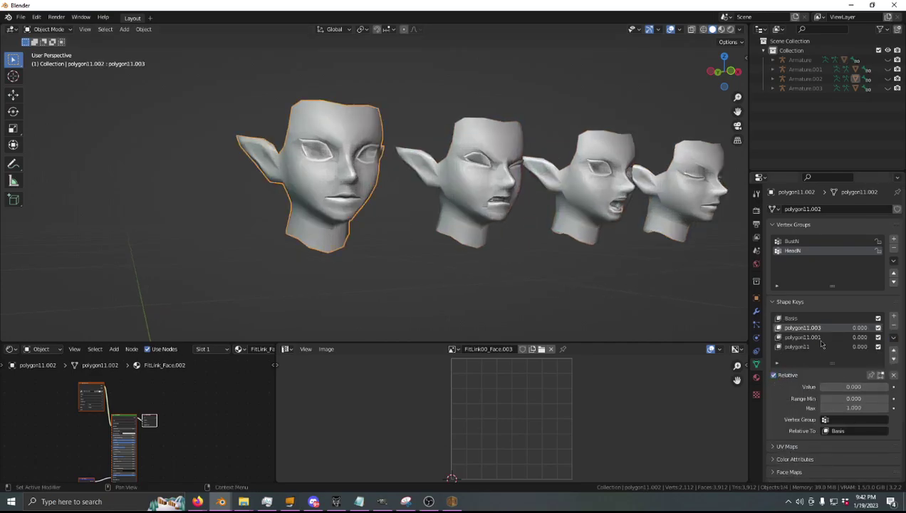
left_click(818, 338)
left_click_drag(844, 387, 817, 387)
left_click(809, 346)
- In front view, select all four face meshes and enter Edit Mode with every vertex selected
middle_click_drag(541, 229, 487, 231)
scroll(489, 235, "down", 2)
key("a")
key("a")
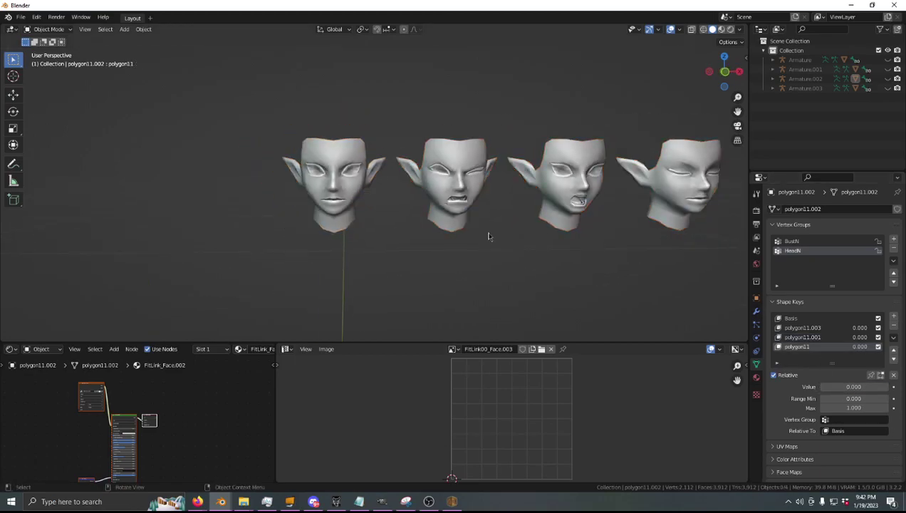
key("KP_1")
scroll(421, 165, "up", 4)
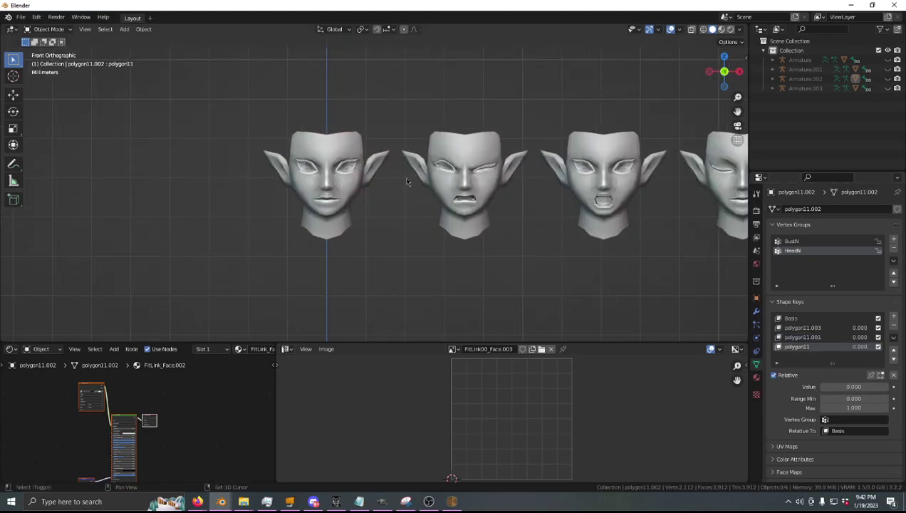
middle_click_drag(407, 182, 235, 163, "shift")
left_click_drag(125, 119, 616, 187)
key("Tab")
key("a")
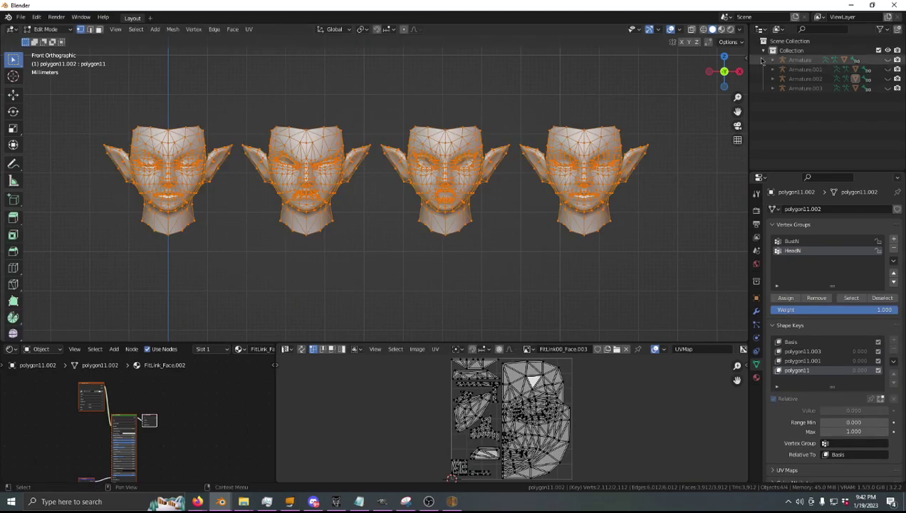
- Turn on the vertex Indices overlay and compare the vertex numbering across the four faces
left_click(680, 30)
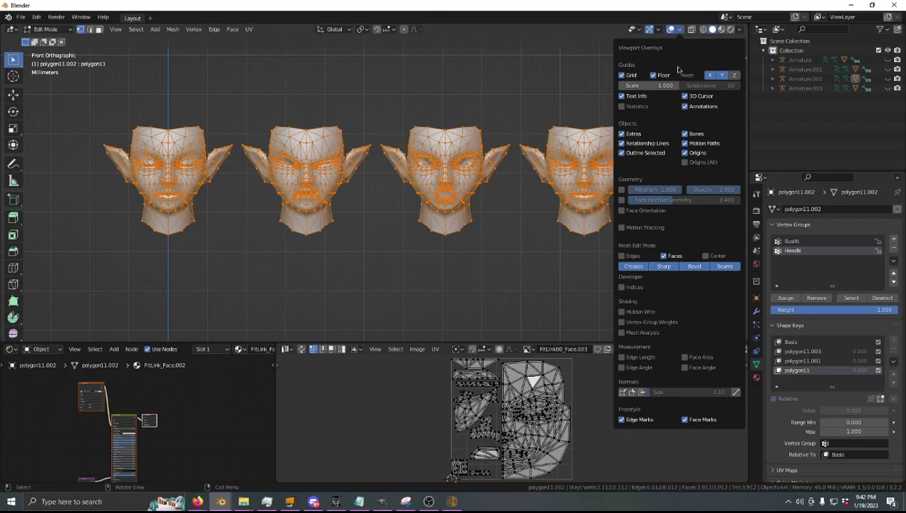
left_click(622, 287)
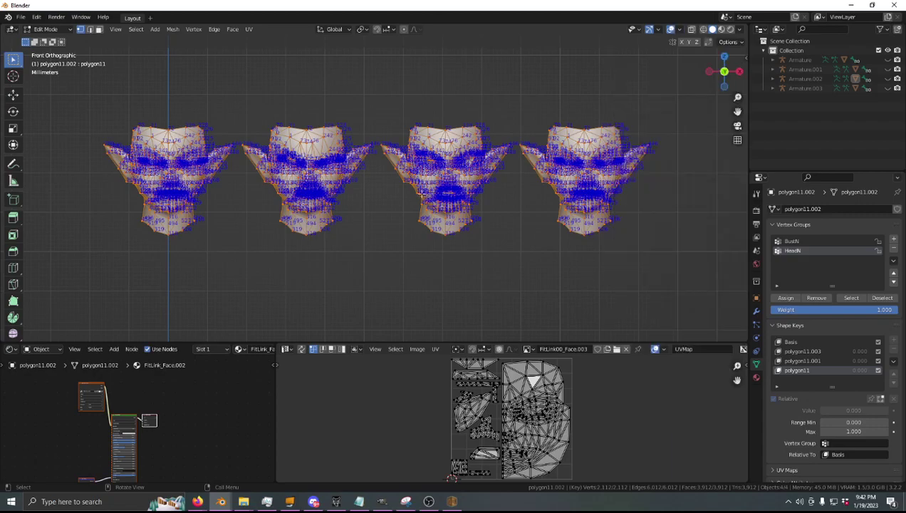
scroll(339, 171, "up", 2)
middle_click_drag(338, 173, 329, 183, "shift")
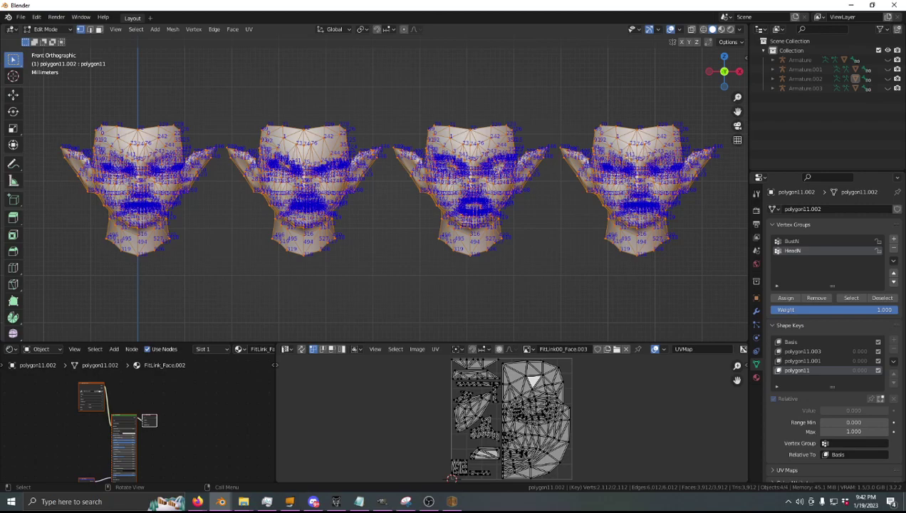
scroll(326, 181, "up", 4)
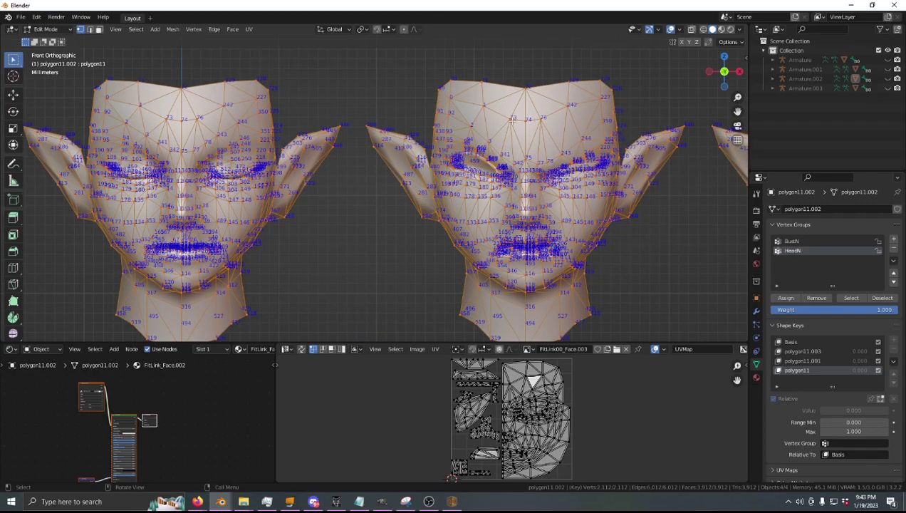
middle_click_drag(639, 132, 208, 144, "shift")
middle_click_drag(485, 131, 275, 132, "shift")
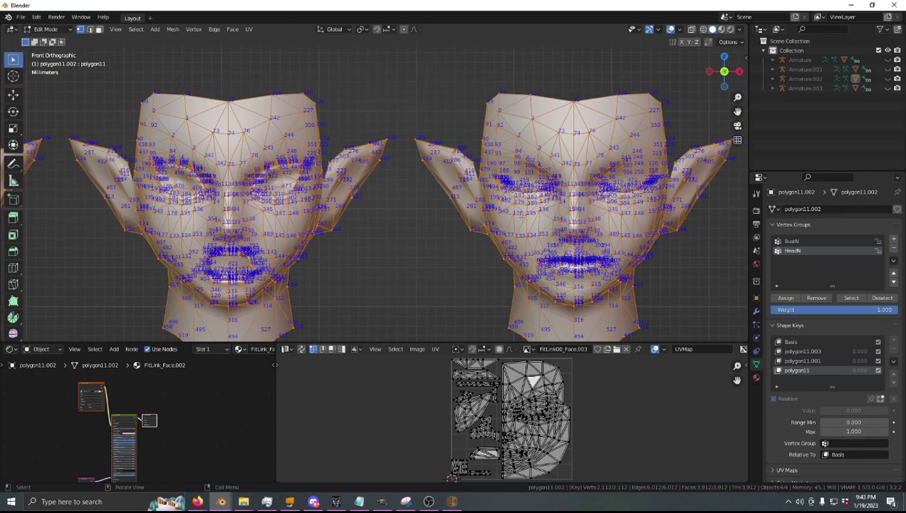
scroll(388, 196, "down", 5)
- Enter Edit Mode on the neutral face alone, turn off the vertex Indices overlay, and return to Object Mode
key("Tab")
middle_click_drag(641, 89, 458, 175)
scroll(424, 181, "up", 3)
key("Tab")
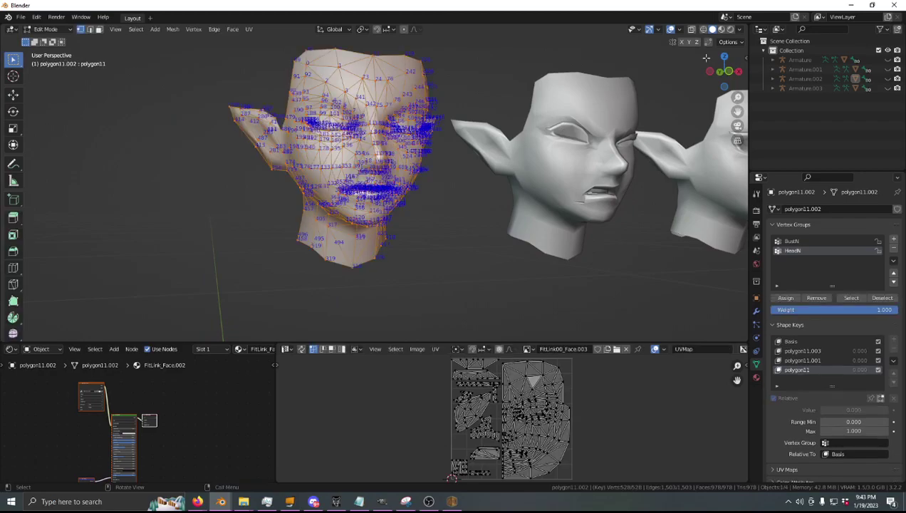
left_click(679, 29)
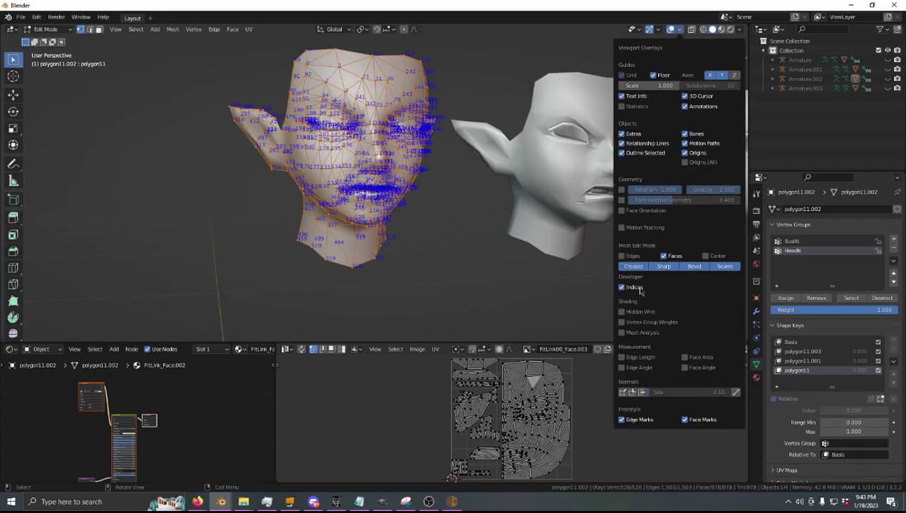
left_click(639, 289)
key("Tab")
scroll(385, 183, "down", 5)
middle_click_drag(374, 190, 361, 193)
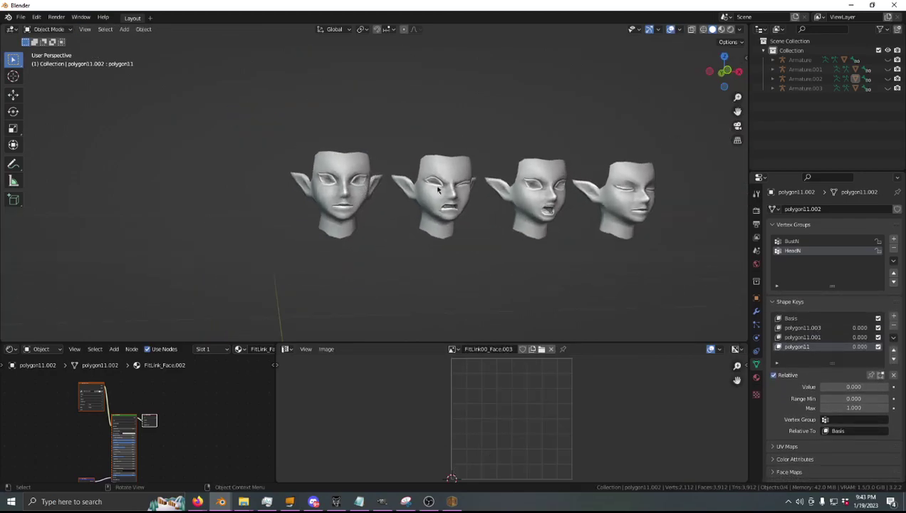
- Select the hurt, talk and blink face meshes in front view and delete them
key("KP_1")
left_click_drag(422, 134, 648, 258)
key("Delete")
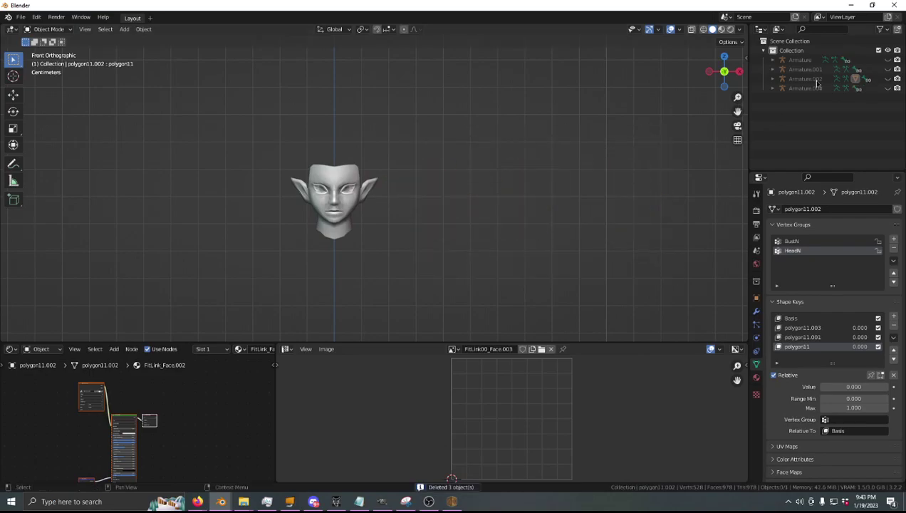
left_click(804, 69)
key("Delete")
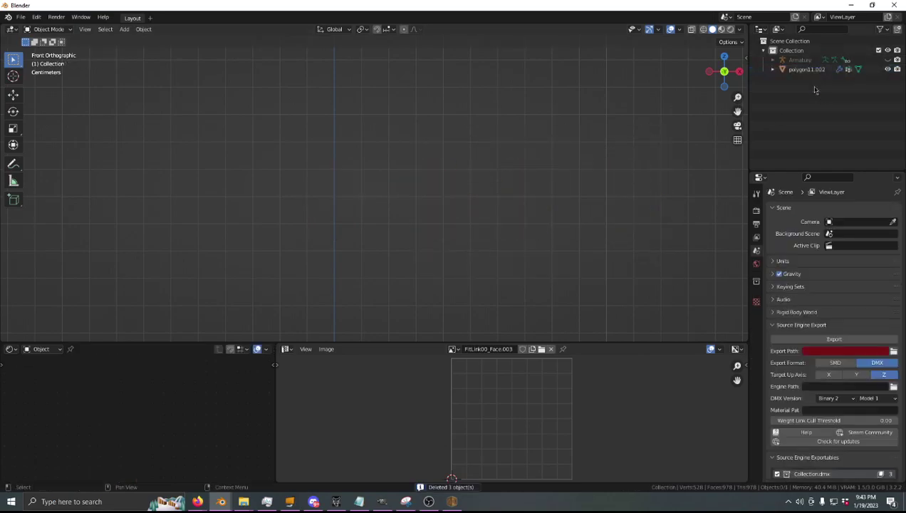
key("ctrl+z")
- Delete Armature, Armature.001 and Armature.003, keeping only the neutral face's Armature.002
left_click(788, 60)
key("Delete")
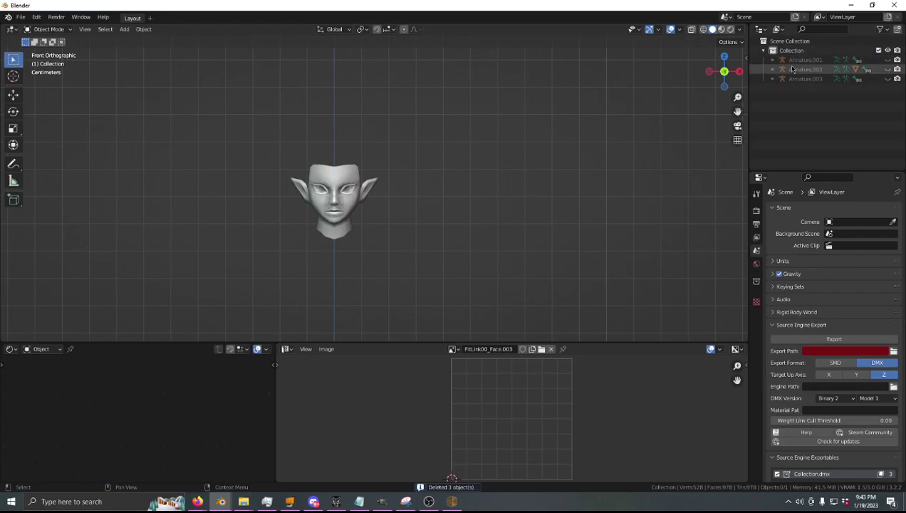
left_click(797, 60)
key("Delete")
left_click(799, 69)
key("Delete")
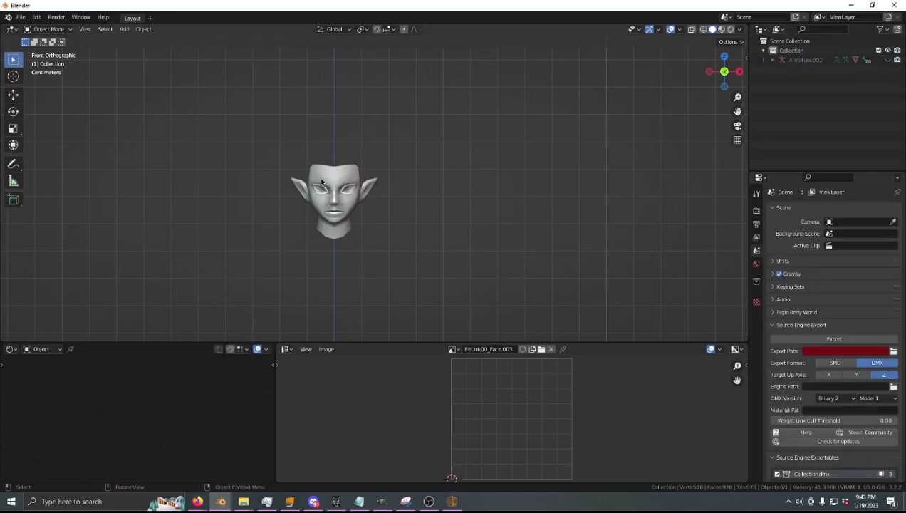
- Select the neutral face and inspect its polygon11 shape key in Edit Mode with all vertices deselected
scroll(322, 183, "up", 4)
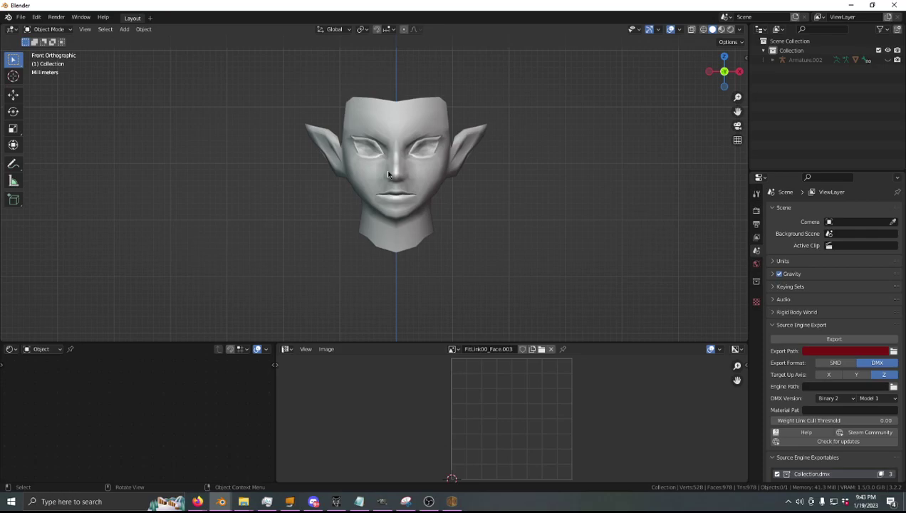
left_click(388, 174)
key("Tab")
mouse_move(386, 169)
middle_mouse_down()
mouse_move(361, 170)
mouse_move(396, 157)
mouse_move(373, 175)
mouse_move(398, 192)
mouse_move(383, 176)
mouse_move(400, 212)
middle_mouse_up()
key("alt+a")
key("Tab")
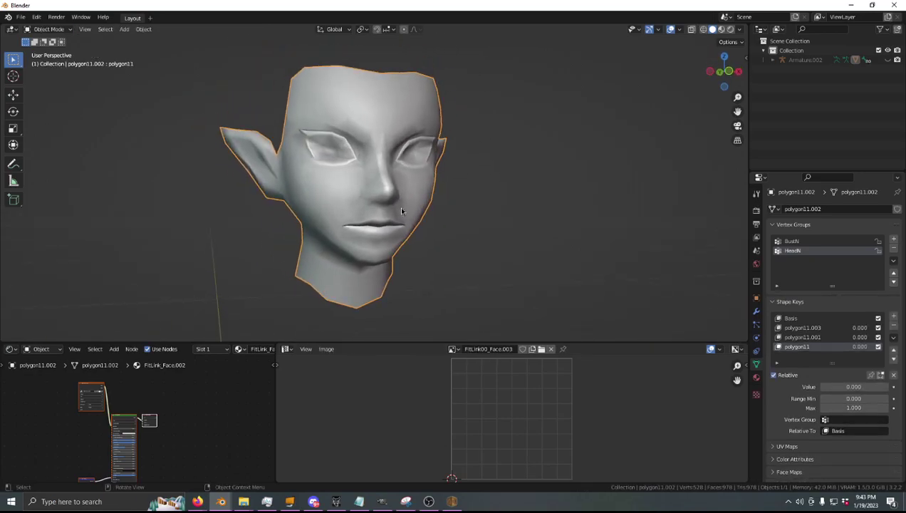
key("Tab")
key("Tab")
- Inspect the polygon11.001 and polygon11.003 shape keys of the face in Edit Mode
left_click(800, 338)
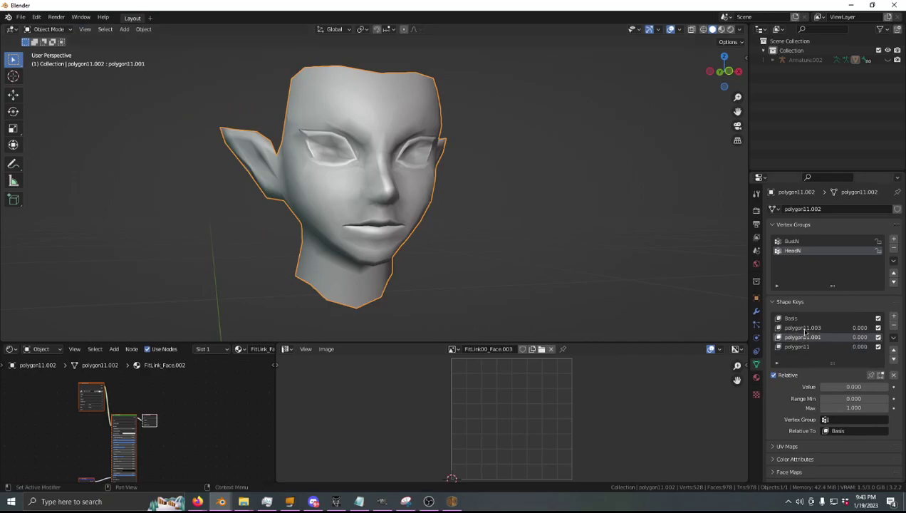
left_click(800, 327)
left_click(802, 337)
key("Tab")
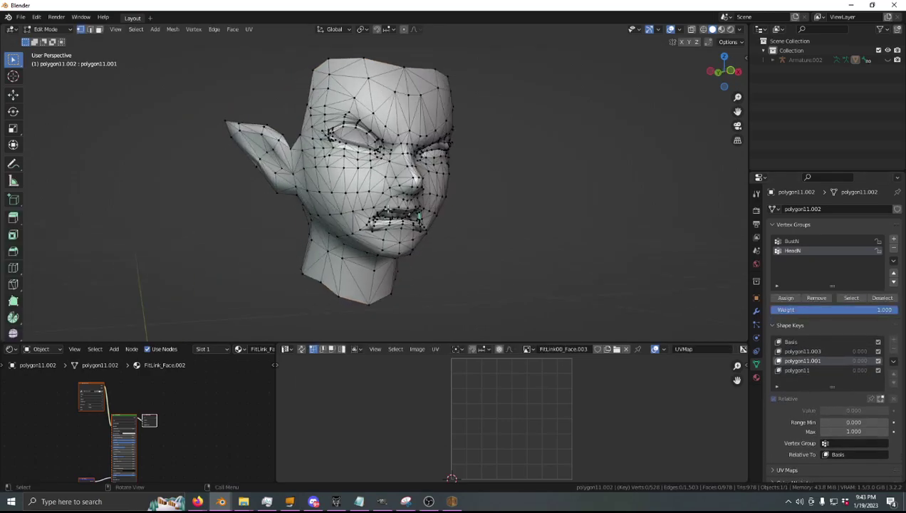
key("Tab")
left_click(802, 328)
key("Tab")
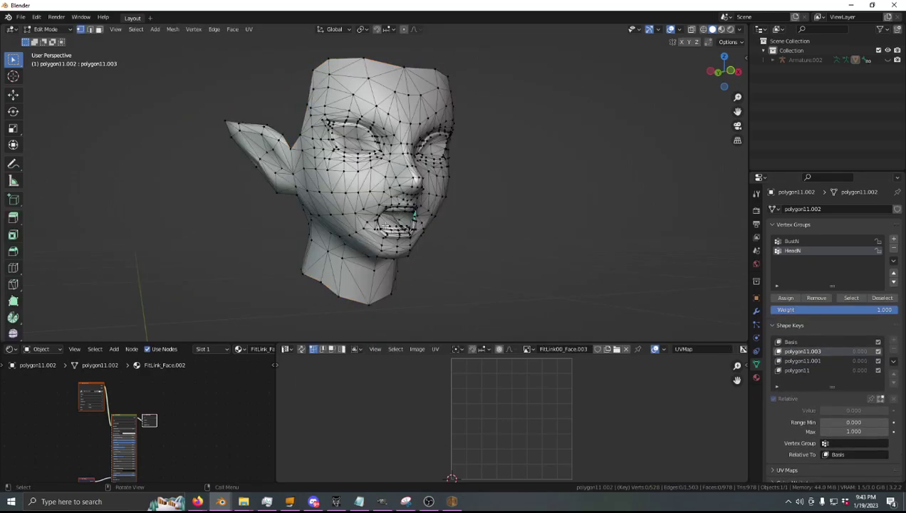
- Inspect the Basis shape key in Edit Mode and the polygon11.001 shape key in Object Mode
key("Tab")
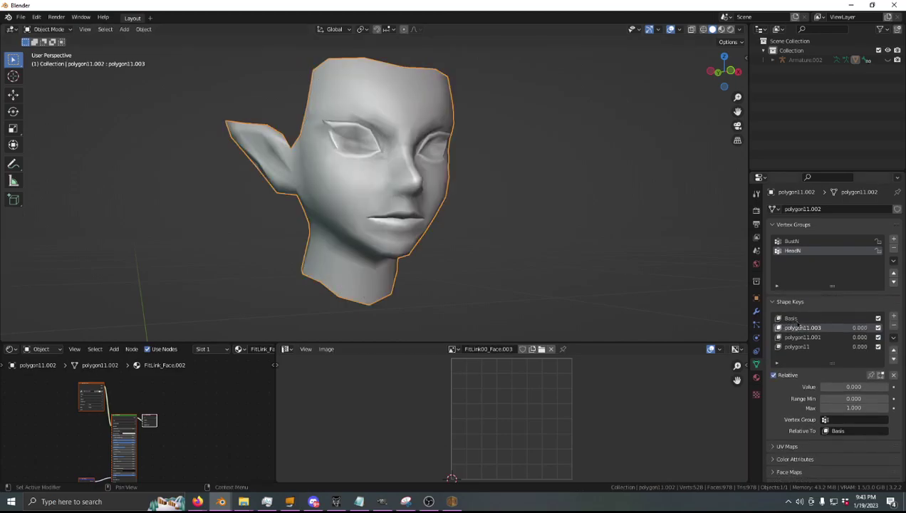
left_click(791, 318)
key("Tab")
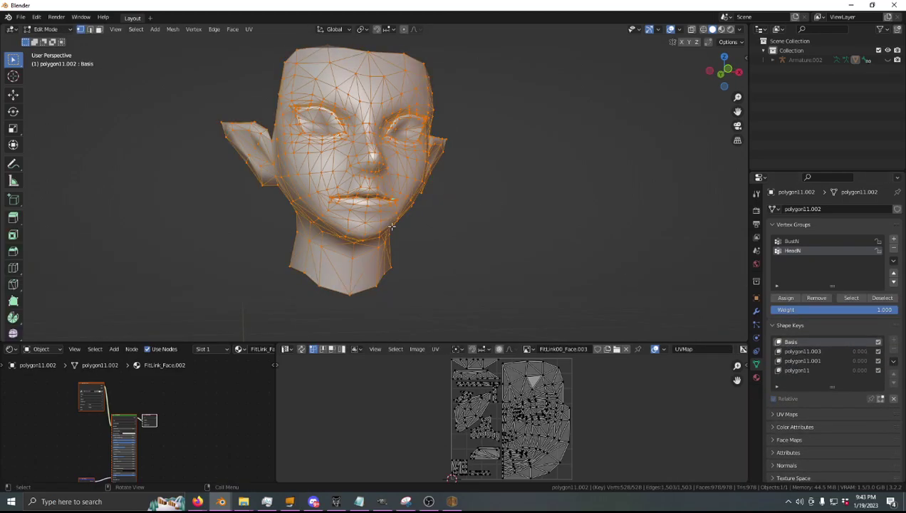
middle_click_drag(390, 226, 407, 187)
key("Tab")
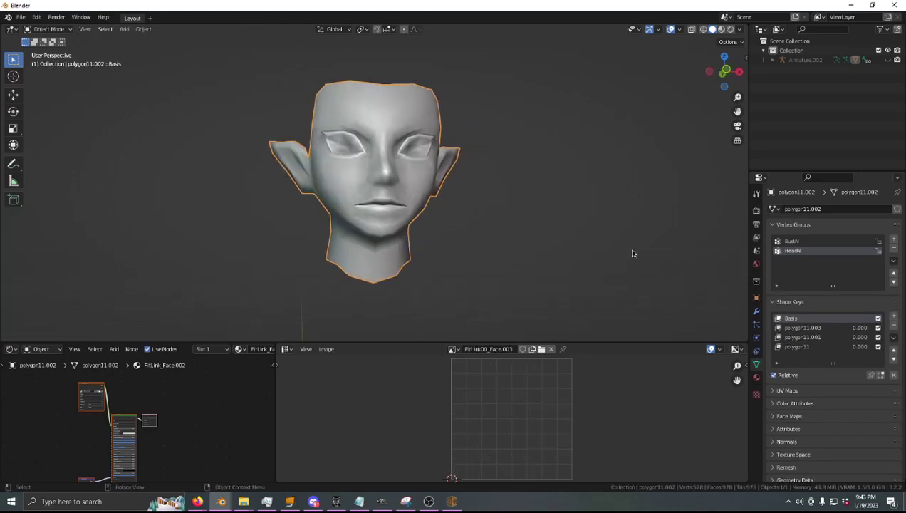
left_click(829, 337)
left_click_drag(841, 388, 815, 386)
middle_click_drag(435, 235, 497, 238)
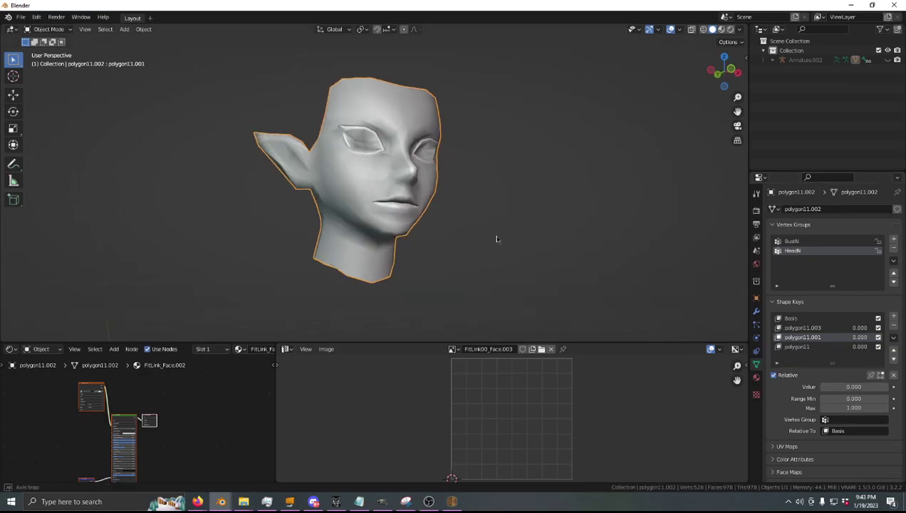
- Open the Basis shape key in Edit Mode with nothing selected and face selection active
left_click(818, 318)
key("Tab")
middle_click_drag(378, 217, 437, 221)
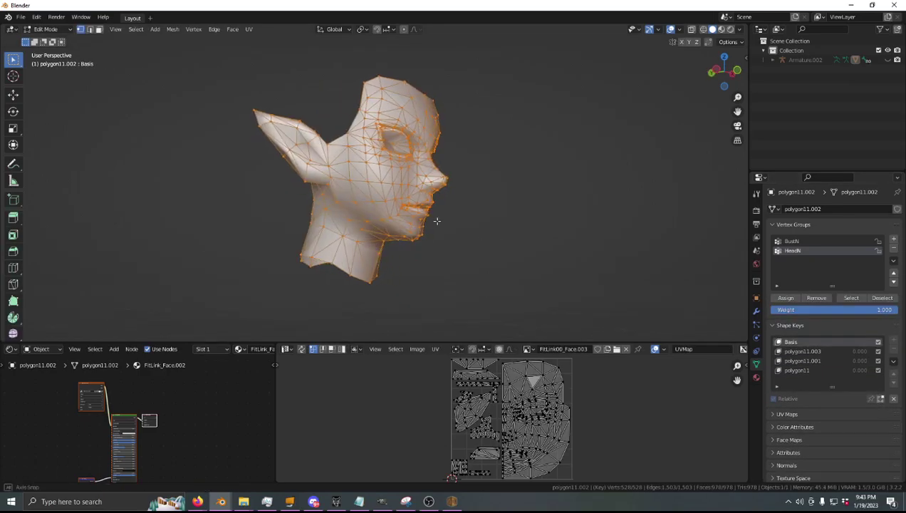
key("Tab")
key("Tab")
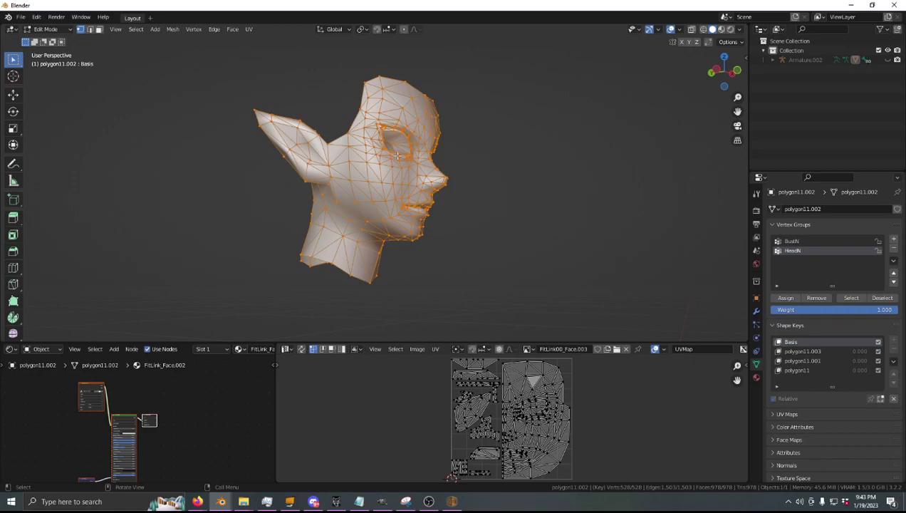
key("alt+a")
middle_click_drag(401, 146, 379, 148)
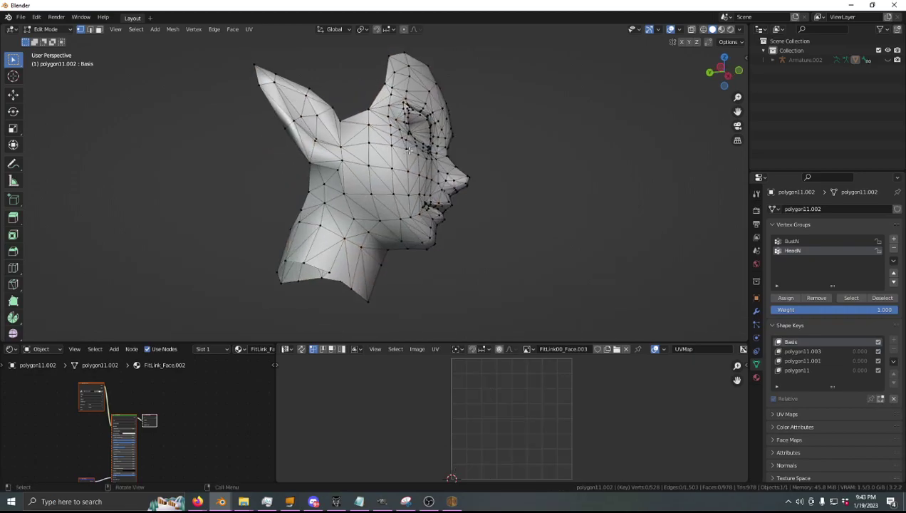
key("c")
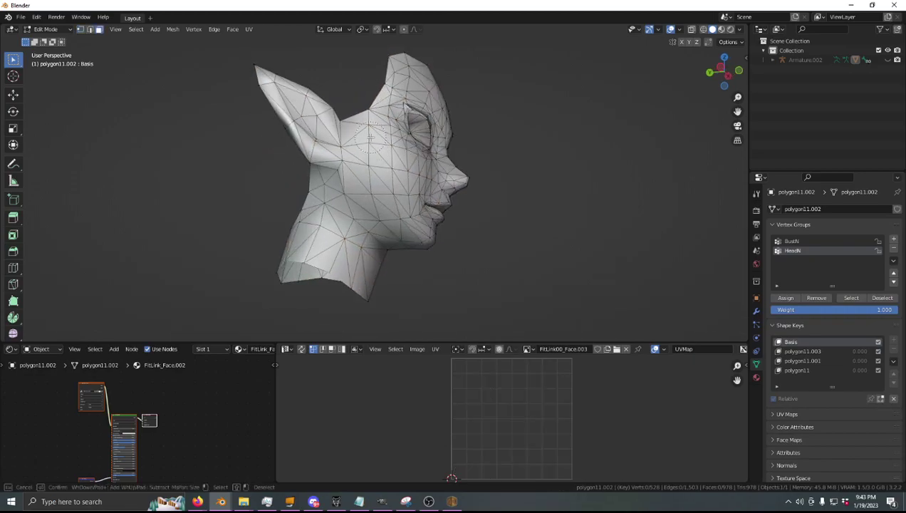
right_click(370, 137)
- Select the whole mesh and remove the neck faces from the selection all around, leaving the head and ears selected
key("a")
key("c")
mouse_move(314, 181)
middle_mouse_down()
mouse_move(289, 250)
mouse_move(330, 269)
mouse_move(372, 262)
mouse_move(359, 269)
middle_mouse_up()
right_click(510, 260)
middle_click_drag(509, 260, 406, 252)
mouse_move(405, 251)
middle_mouse_down("shift")
mouse_move(387, 224)
mouse_move(363, 253)
mouse_move(359, 227)
mouse_move(435, 242)
middle_mouse_up("shift")
key("c")
right_click(562, 253)
mouse_move(570, 253)
middle_mouse_down()
mouse_move(447, 257)
mouse_move(326, 210)
mouse_move(419, 174)
middle_mouse_up()
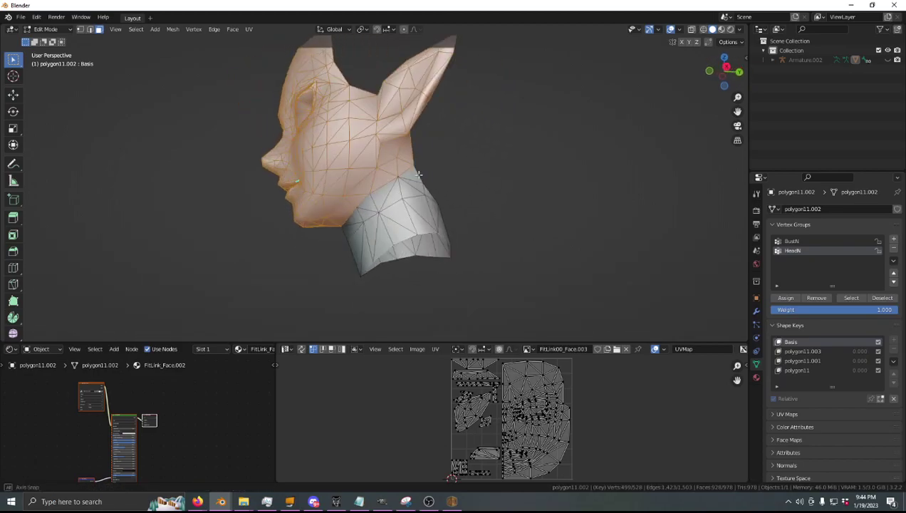
mouse_move(352, 217)
middle_mouse_down()
mouse_move(454, 219)
mouse_move(463, 210)
mouse_move(403, 220)
middle_mouse_up()
key("c")
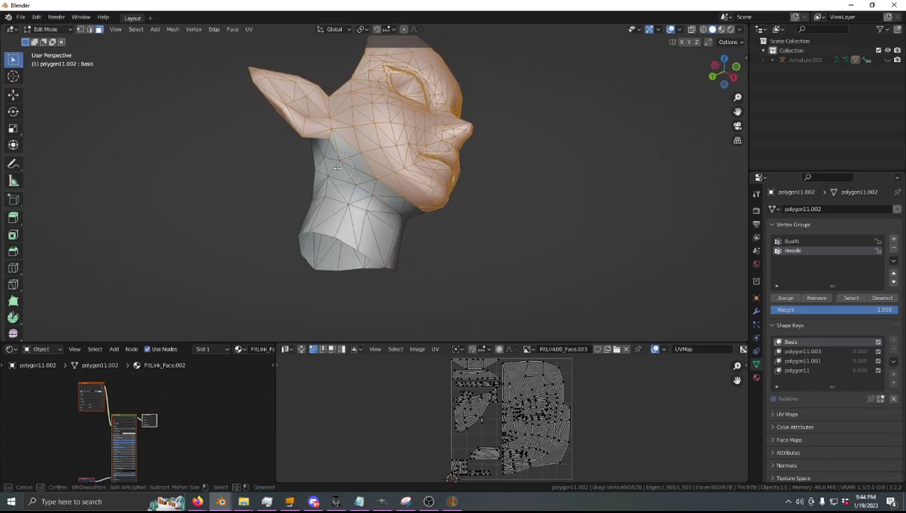
right_click(337, 168)
middle_click_drag(337, 168, 459, 206)
key("ctrl+KP_1")
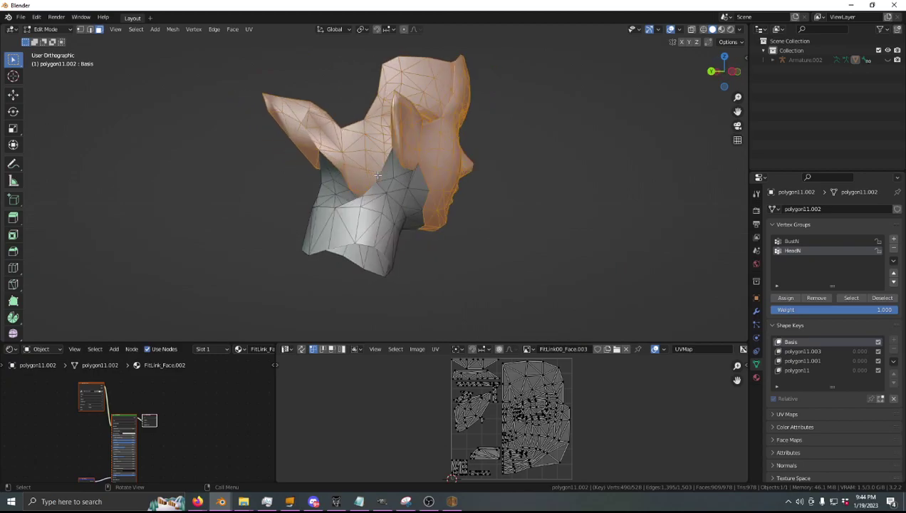
- Widen the selected head faces in front view by scaling about 1.23 along X with a very small proportional editing radius
key("KP_1")
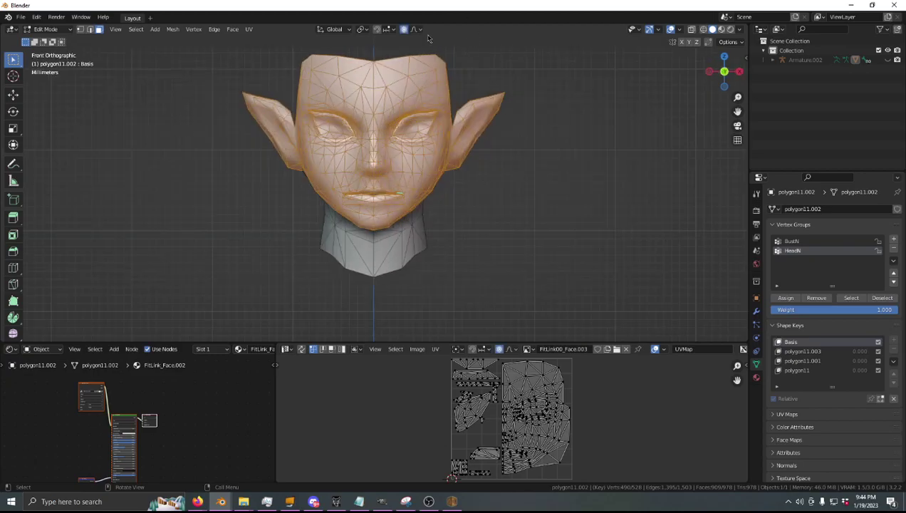
scroll(546, 205, "down", 1)
key("s")
key("x")
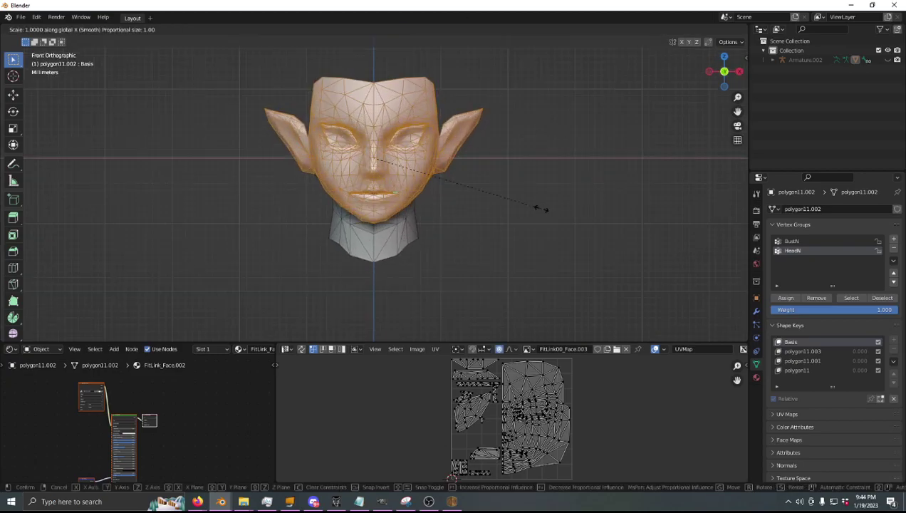
scroll(542, 208, "up", 20)
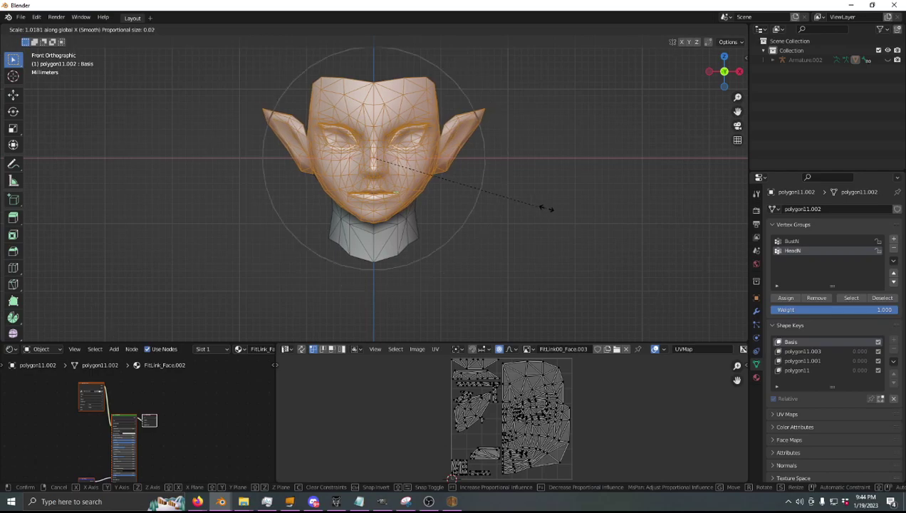
scroll(570, 206, "up", 5)
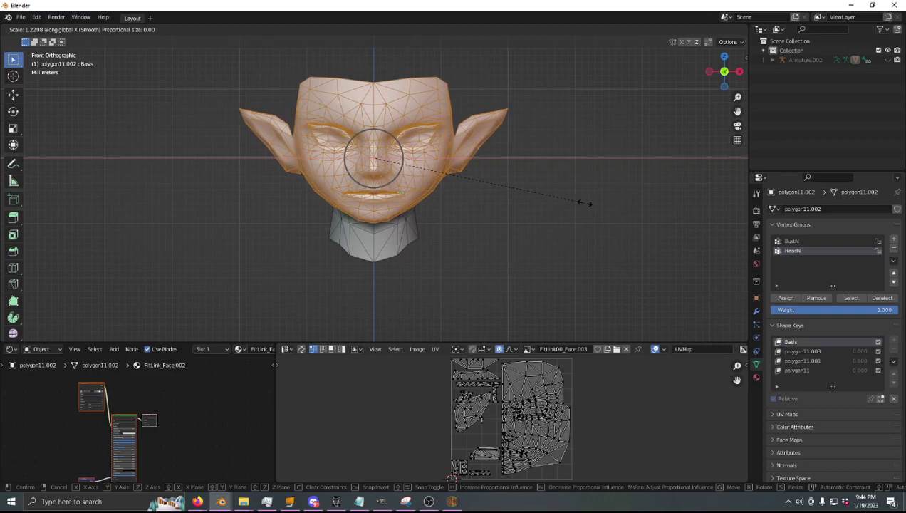
left_click(586, 202)
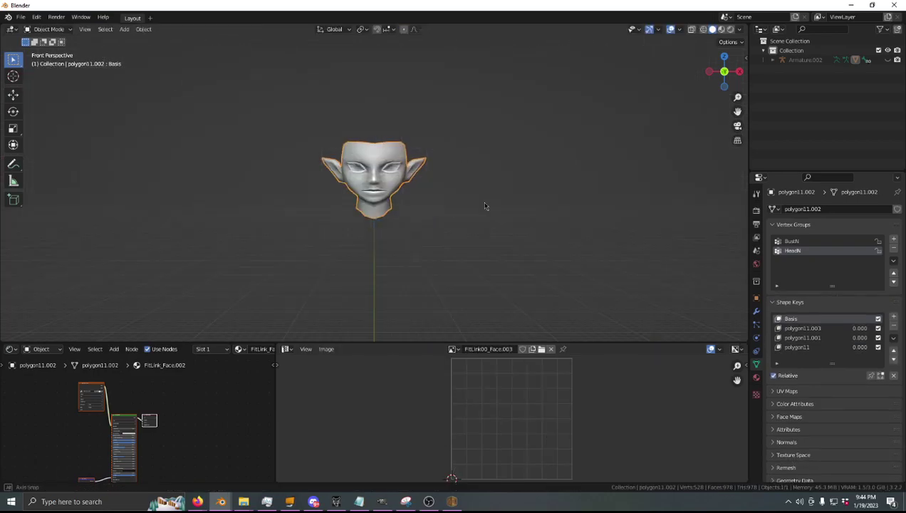
- Check the widened face with the polygon11.003, polygon11.001 and polygon11 shape keys in Object Mode and return to Basis
left_click(485, 206)
scroll(483, 206, "up", 3)
middle_click_drag(482, 204, 393, 191)
left_click(401, 174)
middle_click_drag(393, 191, 411, 190)
scroll(412, 191, "up", 2)
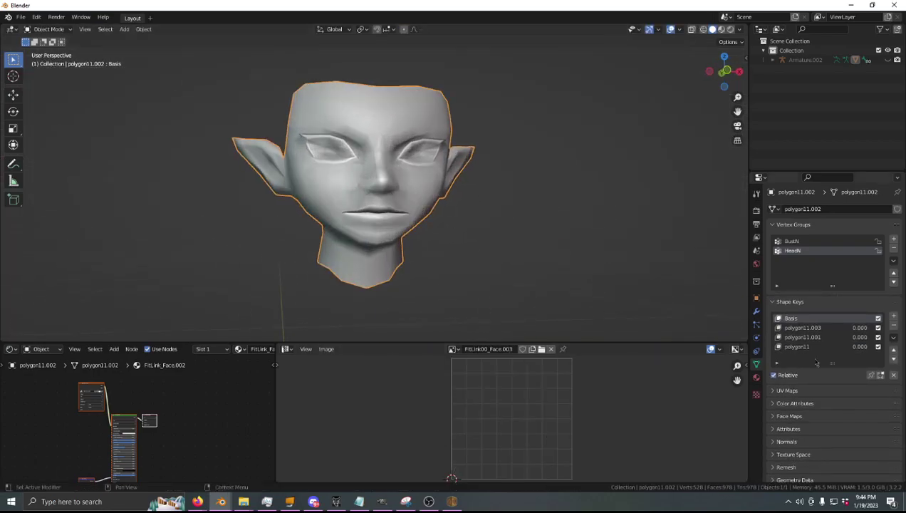
left_click(801, 328)
mouse_move(831, 387)
left_mouse_down()
mouse_move(883, 386)
mouse_move(818, 387)
left_mouse_up()
left_click(803, 337)
left_click(797, 347)
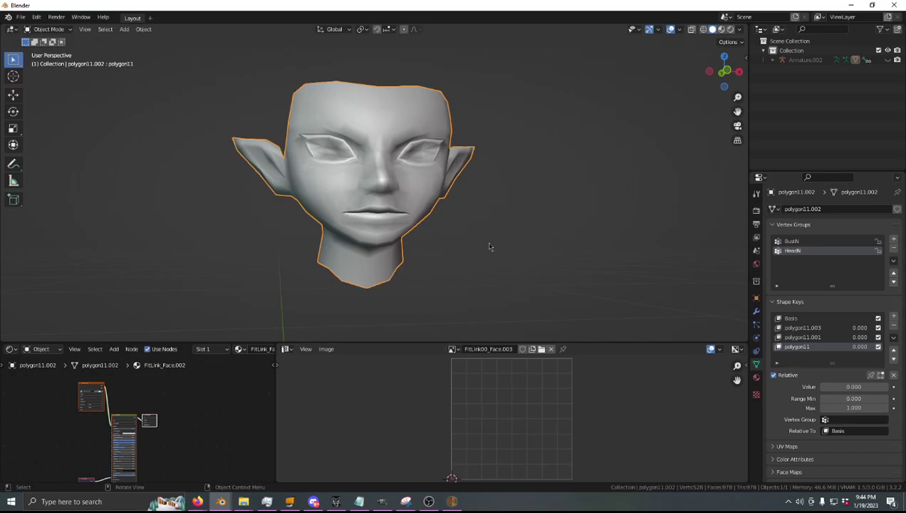
left_click(790, 318)
- Examine the deselected face from several angles with the Basis shape key active
middle_click_drag(441, 242, 477, 235)
left_click(477, 235)
scroll(387, 230, "down", 3)
middle_click_drag(391, 228, 414, 228)
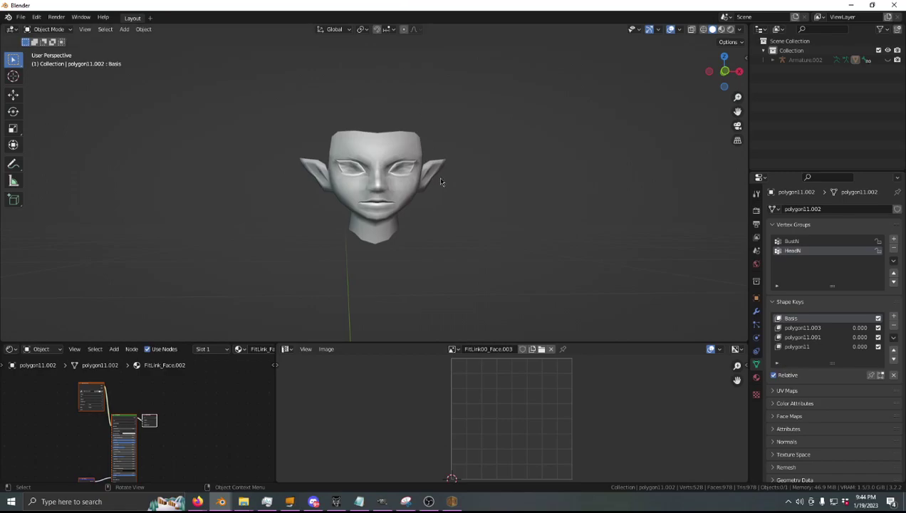
middle_click_drag(440, 181, 460, 178)
scroll(420, 131, "up", 3)
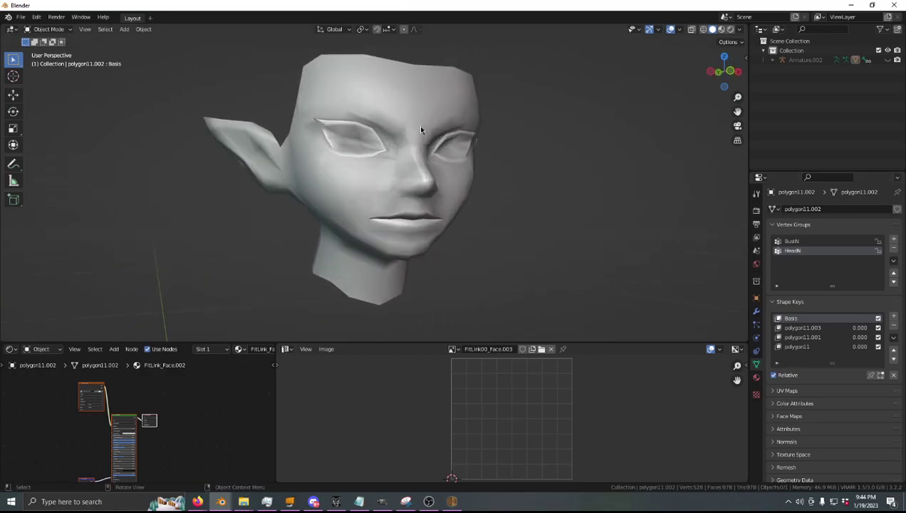
middle_click_drag(420, 130, 415, 125)
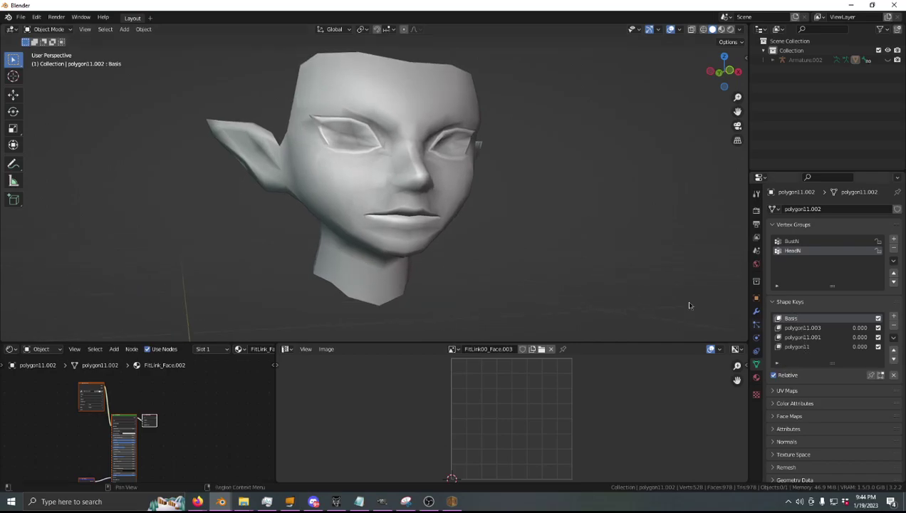
middle_click_drag(687, 307, 537, 253)
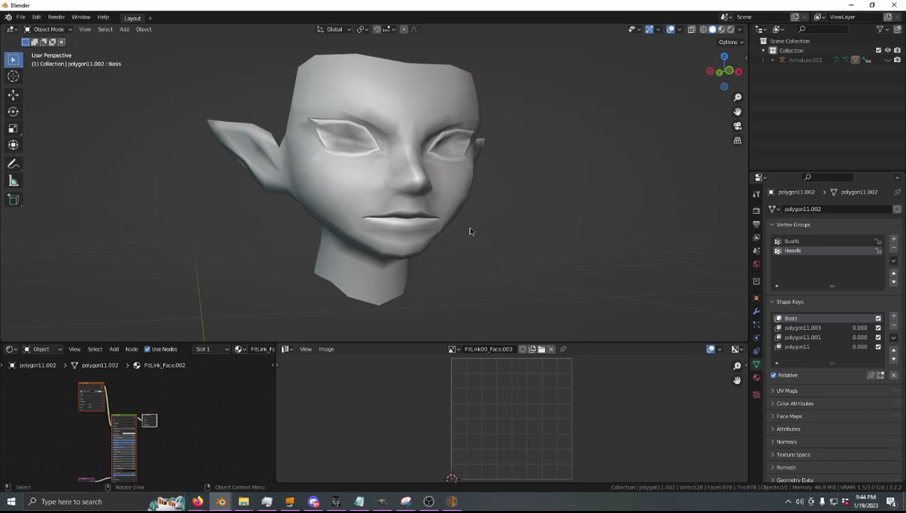
left_click(814, 329)
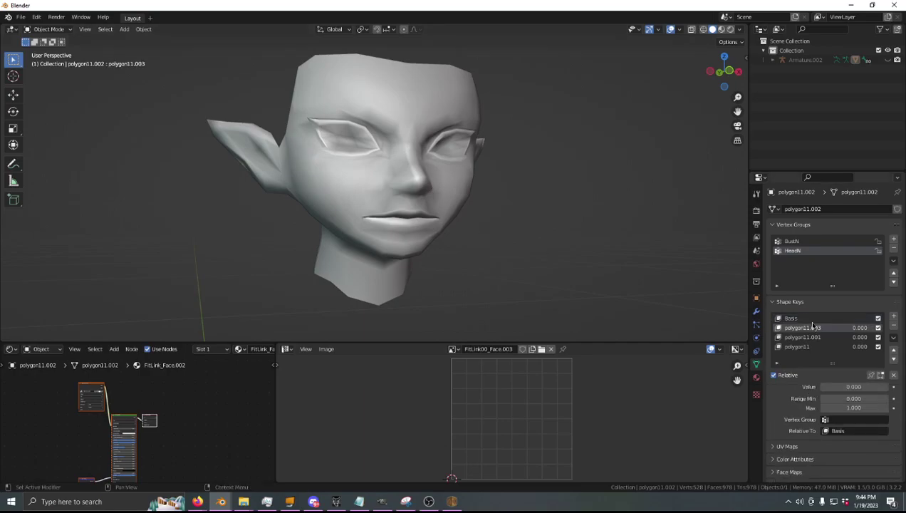
left_click(813, 318)
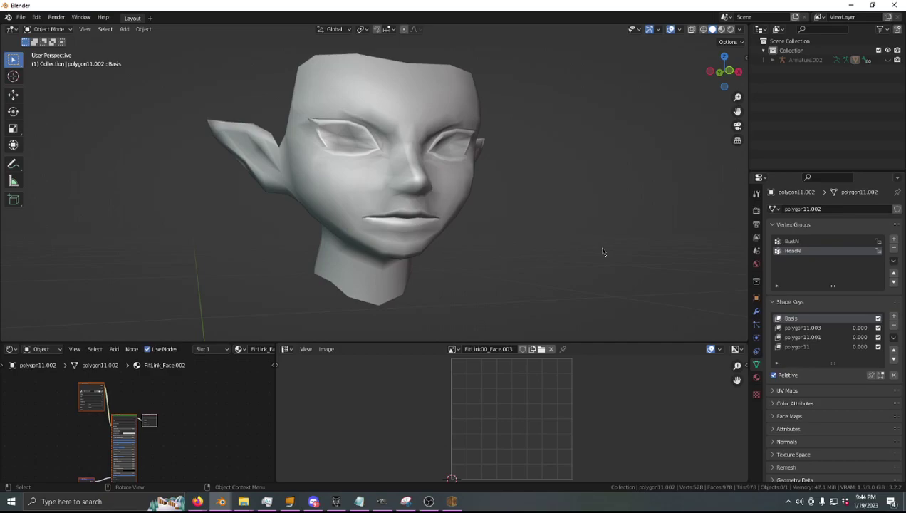
- Save the project as untitled.blend in the D:\temp\j folder
key("ctrl+s")
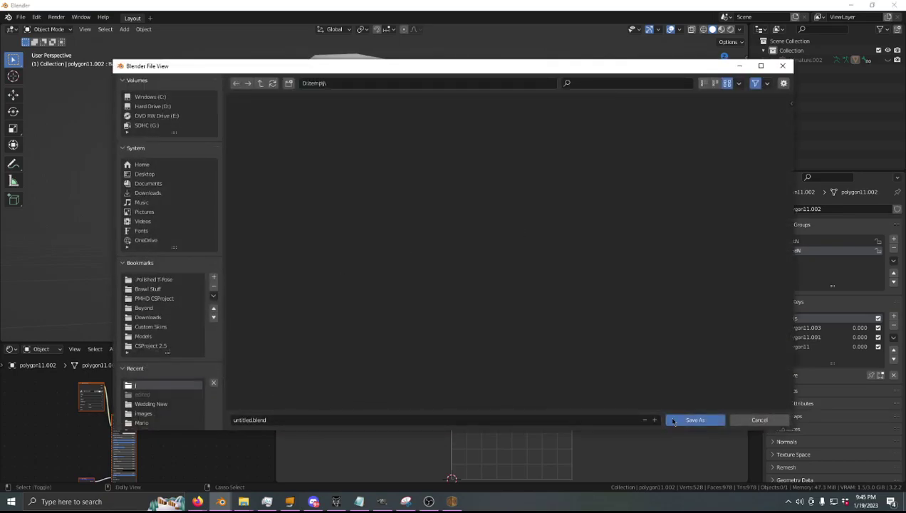
left_click(694, 420)
scroll(420, 190, "down", 2)
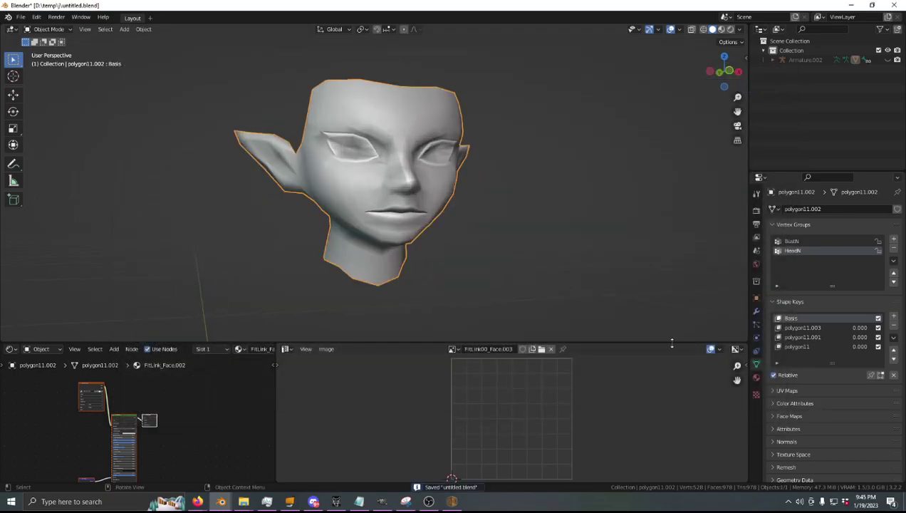
- Delete the polygon11, polygon11.001 and polygon11.003 shape keys, keeping only Basis
left_click(791, 347)
left_click(893, 326)
left_click(893, 325)
left_click(892, 325)
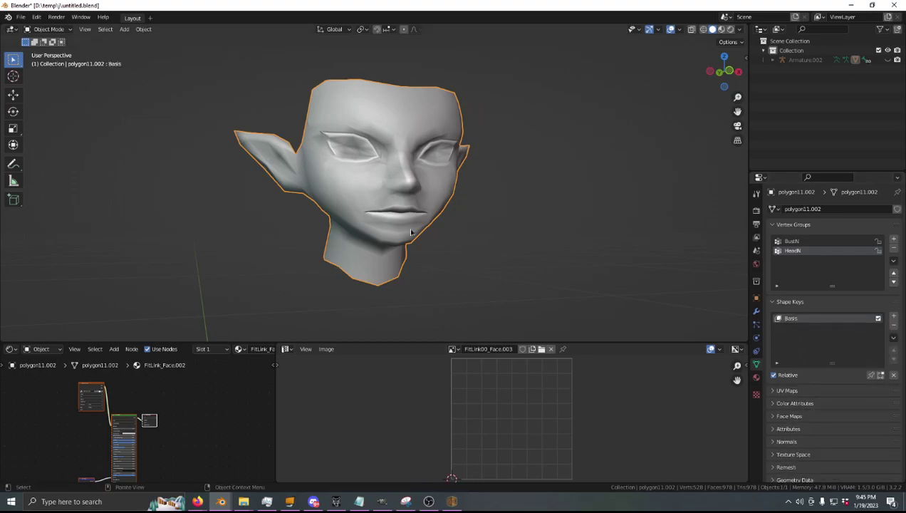
- Start an FBX export and expand its Armature options
key("q")
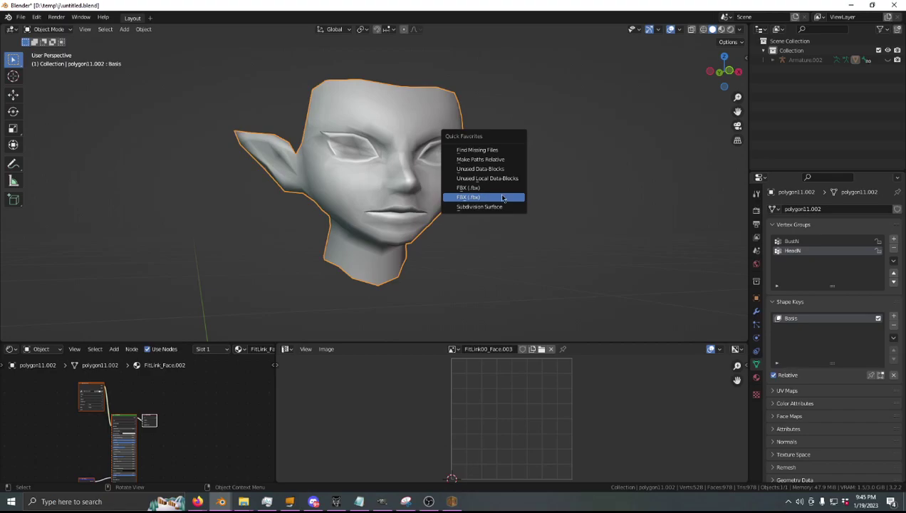
left_click(502, 198)
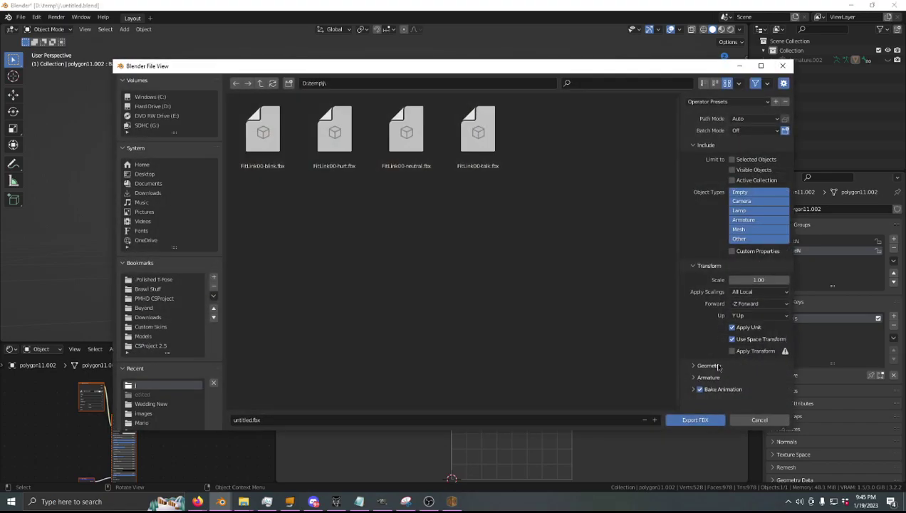
left_click(714, 378)
scroll(734, 384, "down", 2)
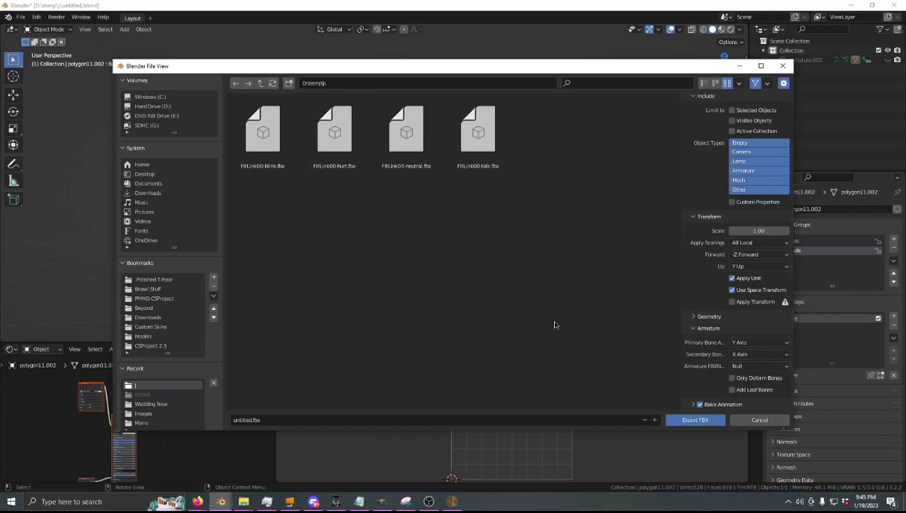
- Create a folder named edited in D:\temp\j and export the model into it as untitled.fbx
left_click(289, 83)
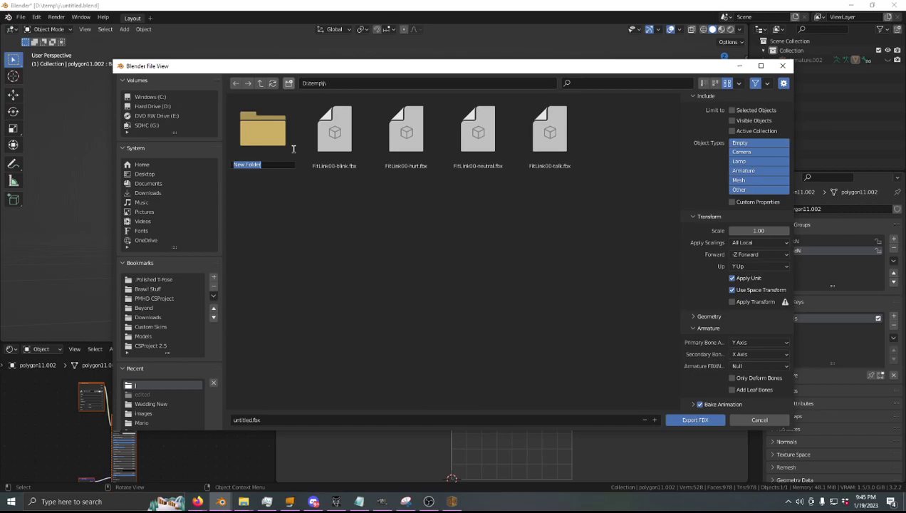
type("edited")
left_click(293, 148)
double_click(235, 151)
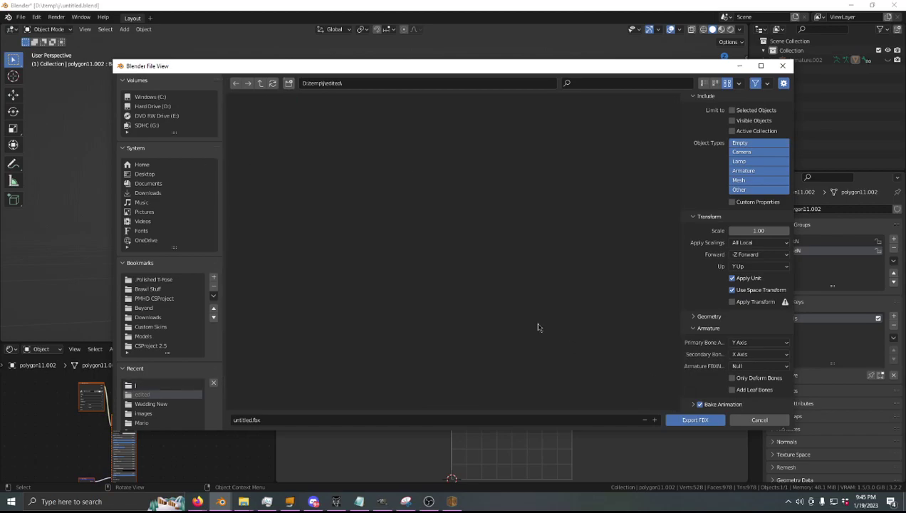
left_click(672, 418)
middle_click_drag(448, 241, 456, 236)
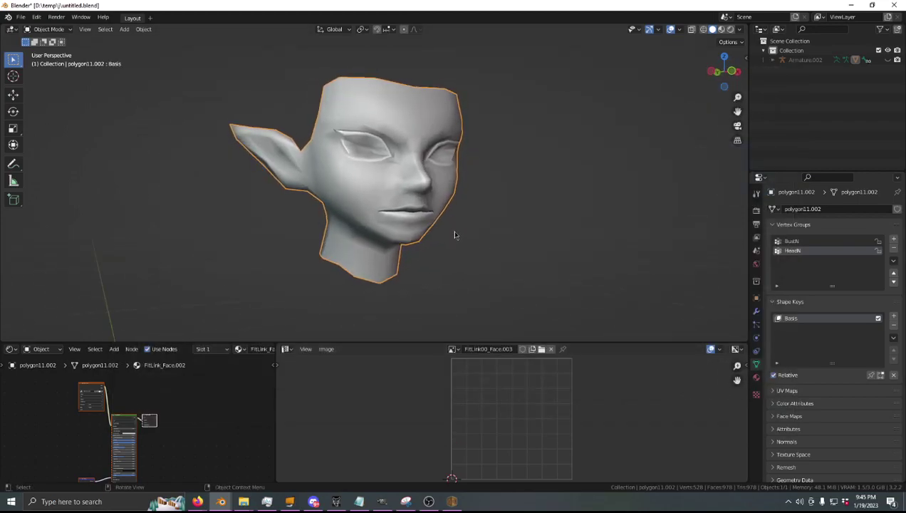
- Switch to File Explorer, open the edited folder inside j and select untitled.fbx
mouse_move(243, 500)
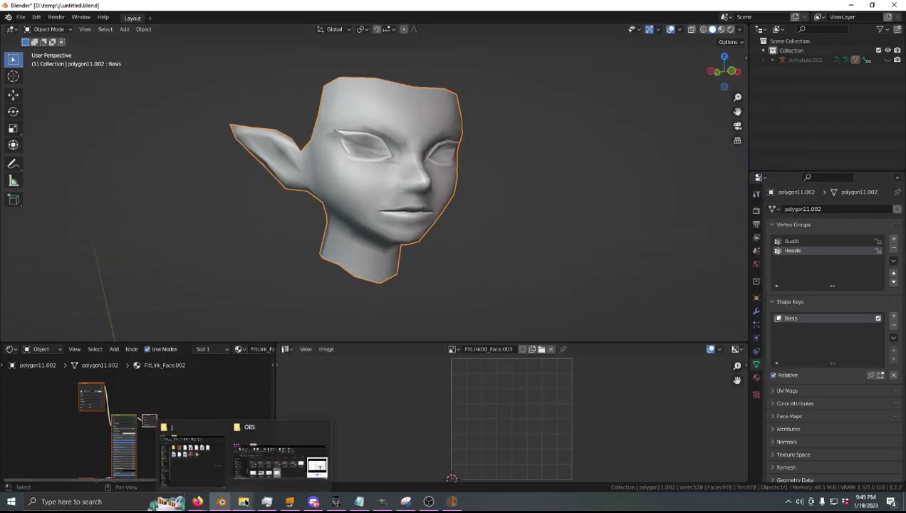
left_click(208, 472)
double_click(343, 120)
left_click(365, 111)
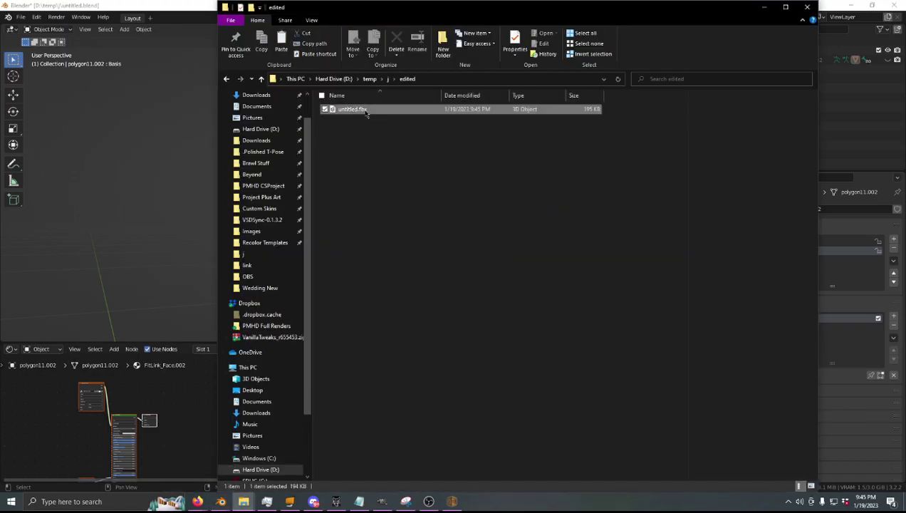
- Rename the exported untitled.fbx in the edited folder as neutral.fbx
left_click(365, 111)
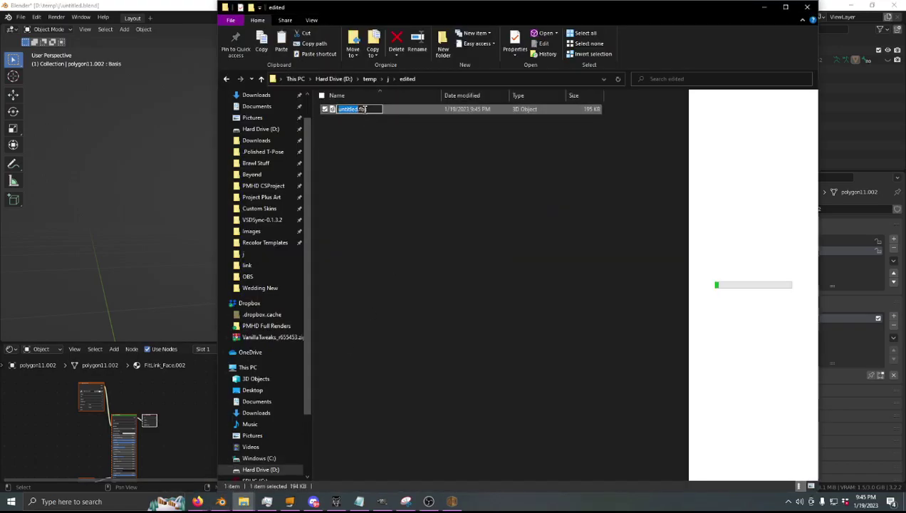
type("edited")
key("Return")
- Switch back to Blender and reopen the recent file untitled.blend, discarding the unsaved changes
key("alt+Tab")
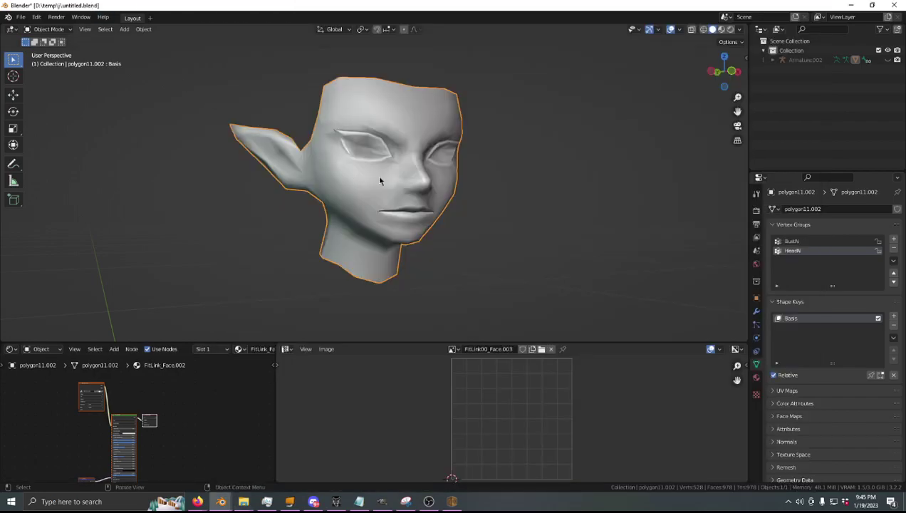
middle_click_drag(379, 180, 372, 181)
key("ctrl+shift+o")
left_click(280, 123)
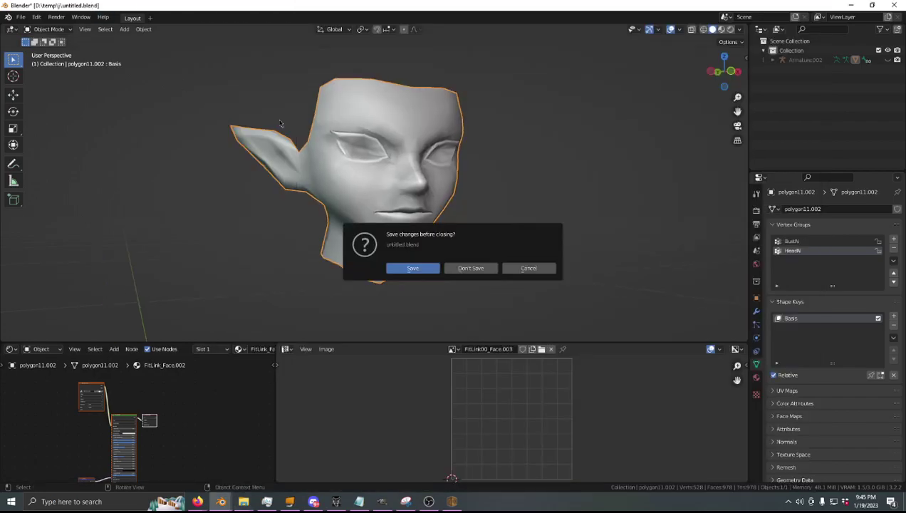
left_click(467, 271)
left_click(412, 165)
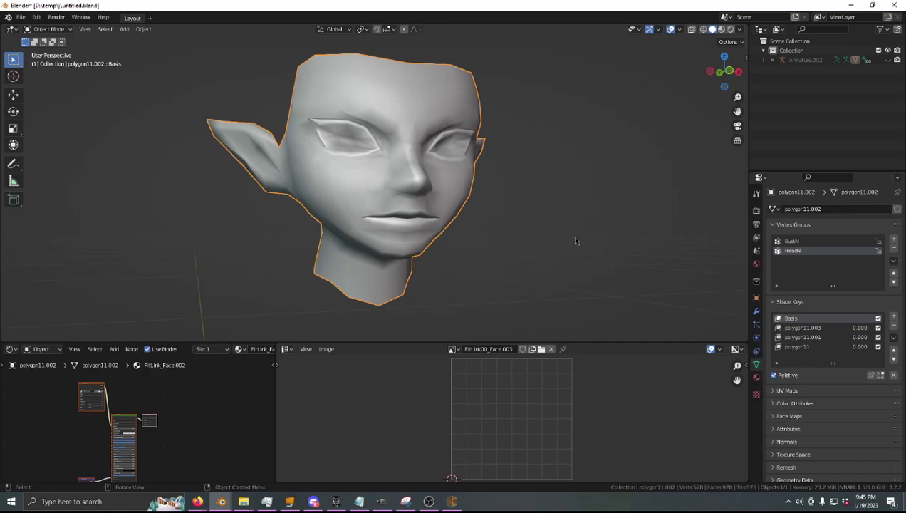
- Delete the Basis, polygon11.001 and polygon11 shape keys, keeping only polygon11.003
left_click(894, 326)
left_click(823, 337)
left_click(894, 326)
left_click(893, 328)
- Export the open-mouthed face as talk.fbx into the edited folder inside D:\temp\j
key("q")
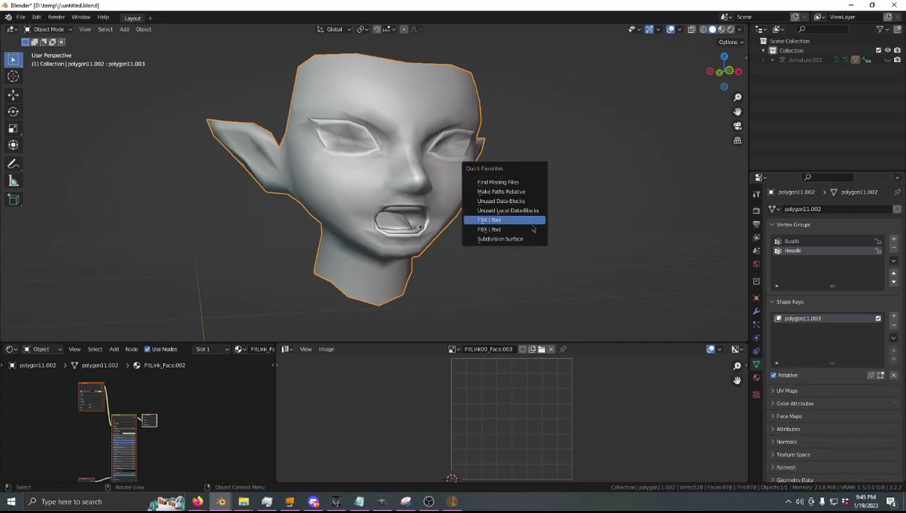
left_click(531, 232)
double_click(258, 158)
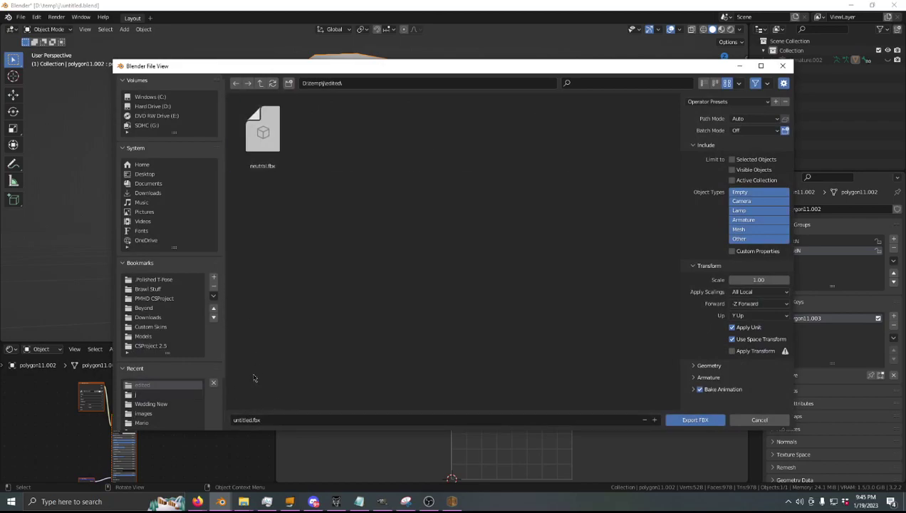
left_click(242, 419)
key("BackSpace")
type("talk")
key("Return")
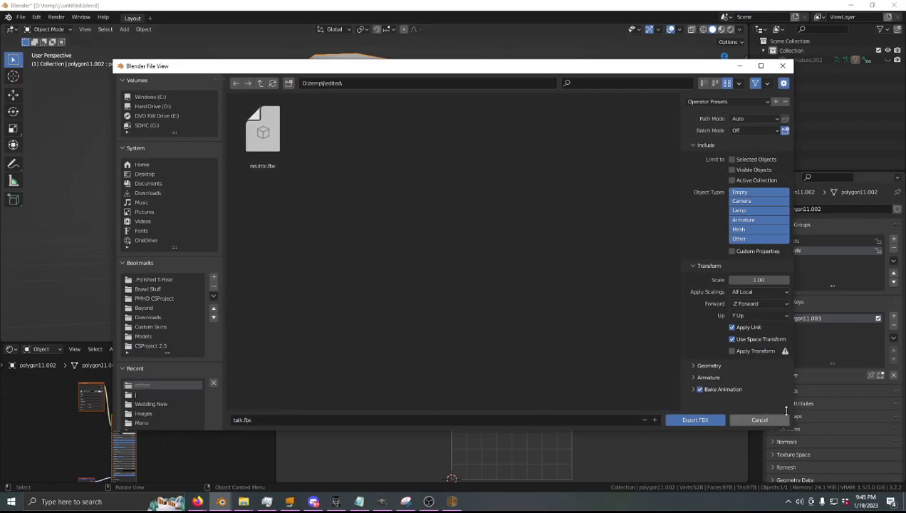
left_click(708, 377)
left_click(701, 420)
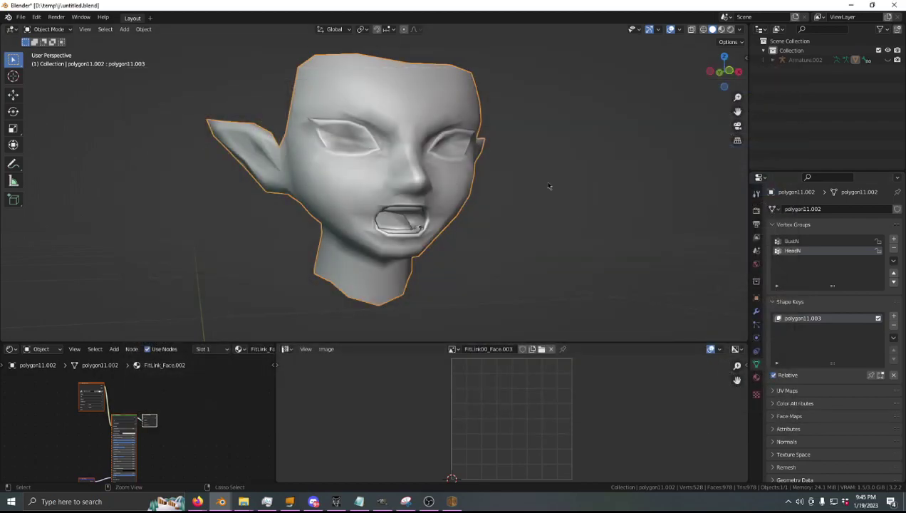
- Reopen untitled.blend without saving and delete every shape key on the face except polygon11.001
key("ctrl+q")
left_click(471, 267)
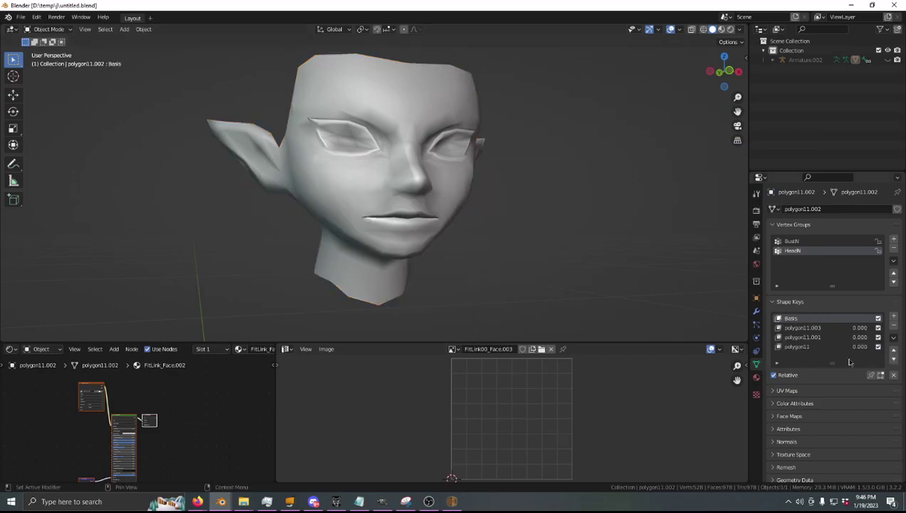
left_click(892, 326)
left_click(892, 325)
left_click(851, 328)
left_click(893, 326)
- Export the hurt expression as hurt.fbx into the edited folder, with Add Leaf Bones turned off in the Armature options
key("q")
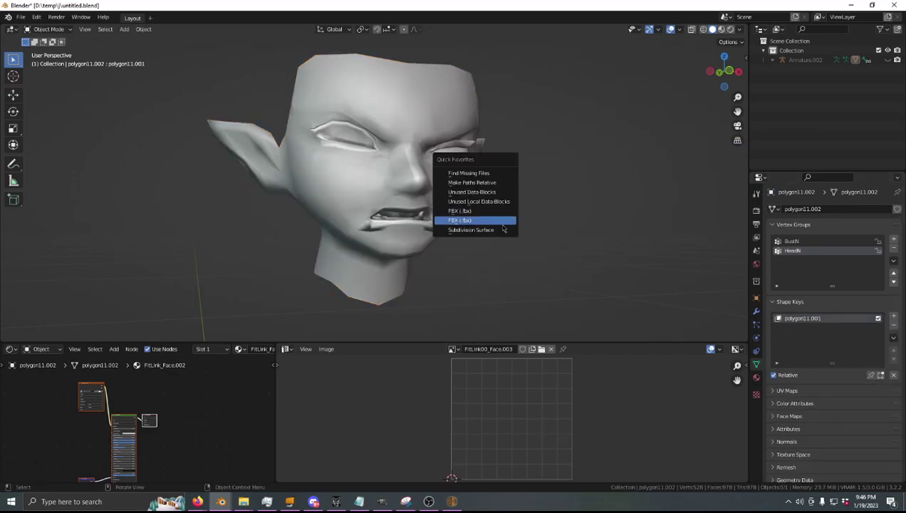
left_click(501, 220)
left_click(263, 167)
double_click(262, 166)
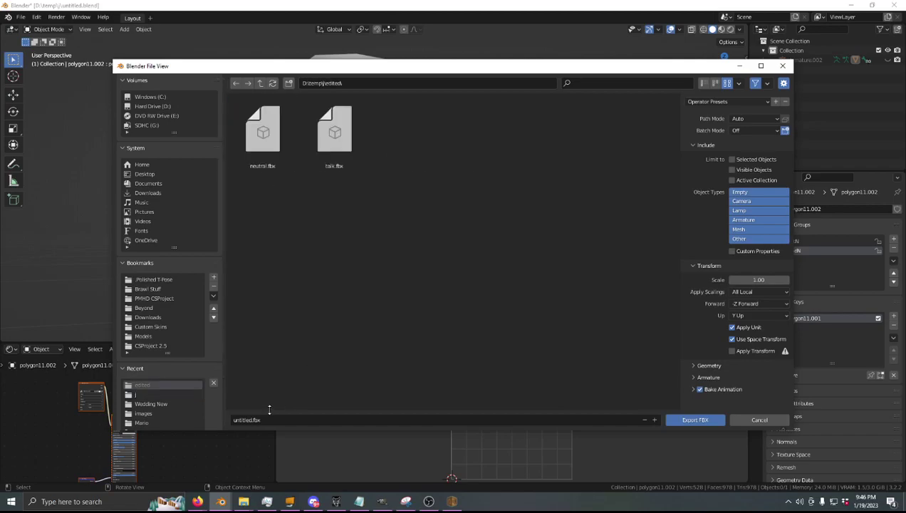
left_click(718, 377)
scroll(748, 388, "down", 2)
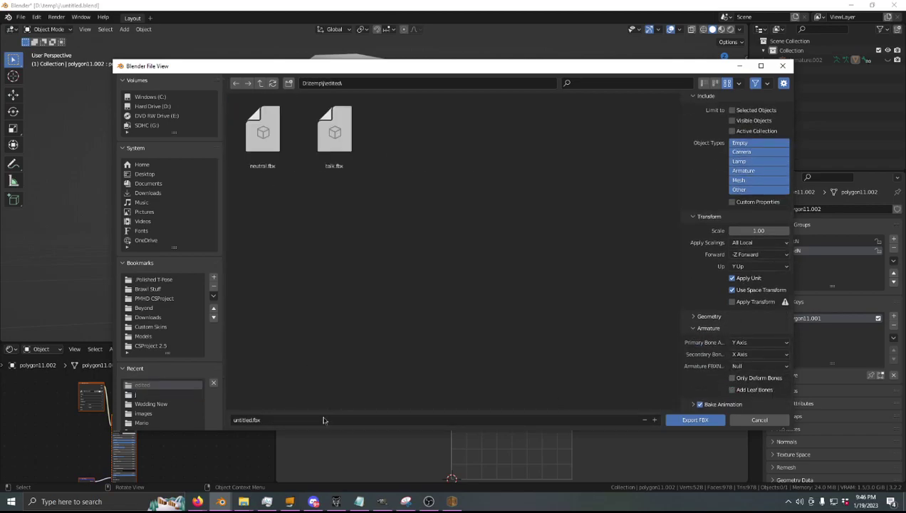
left_click(274, 420)
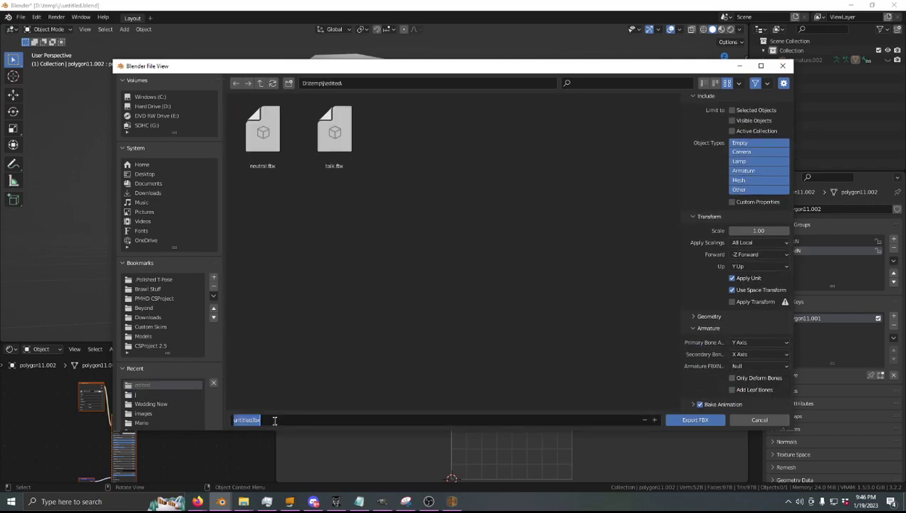
type("hurt")
key("Return")
key("Return")
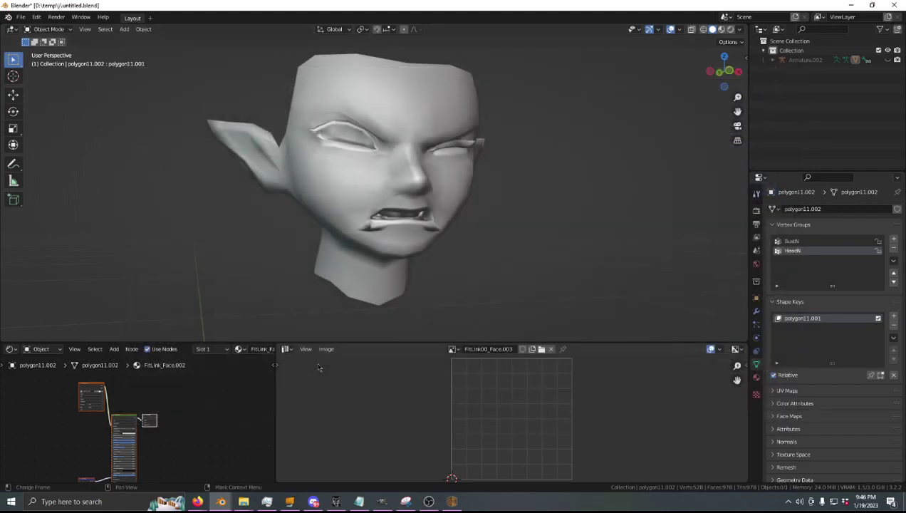
- Reopen untitled.blend without saving and delete every shape key on the face except polygon11
key("ctrl+q")
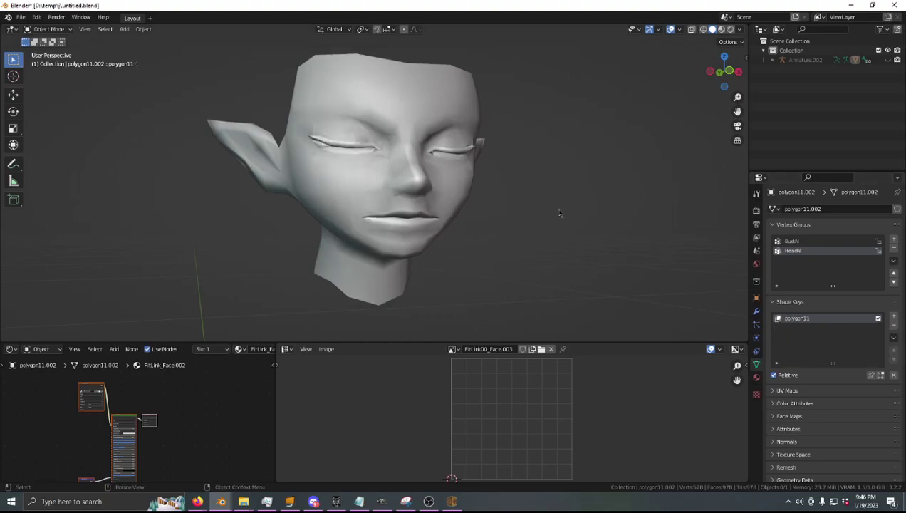
- Export the closed-eyed face as blink.fbx into the edited folder
key("q")
left_click(503, 196)
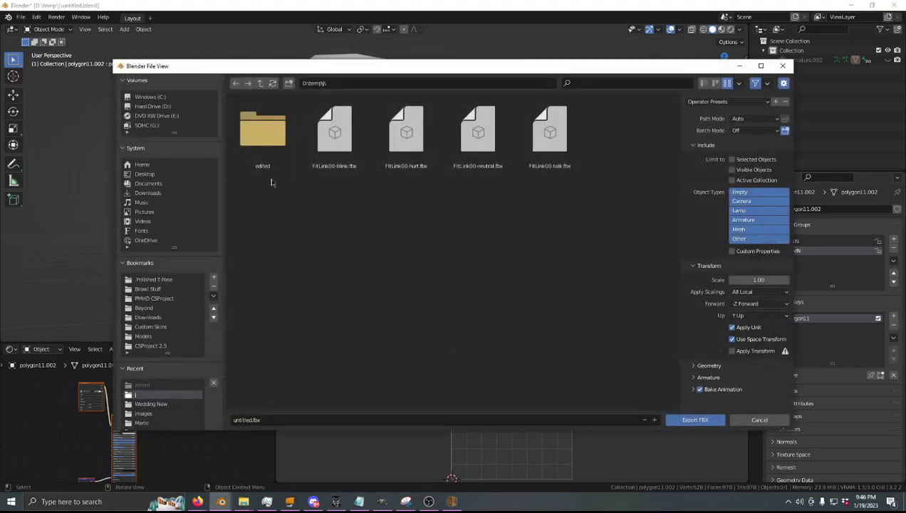
left_click(265, 139)
left_click(258, 419)
type("blink")
key("Return")
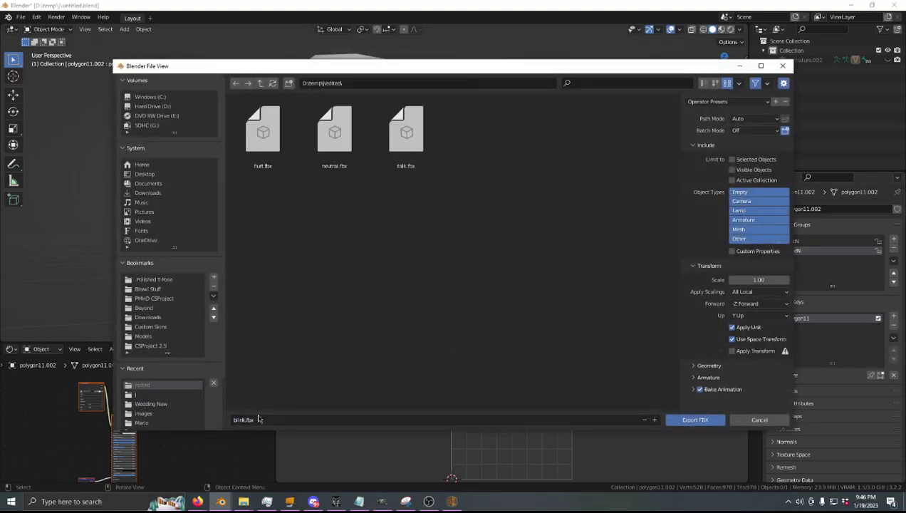
left_click(725, 378)
scroll(726, 385, "down", 2)
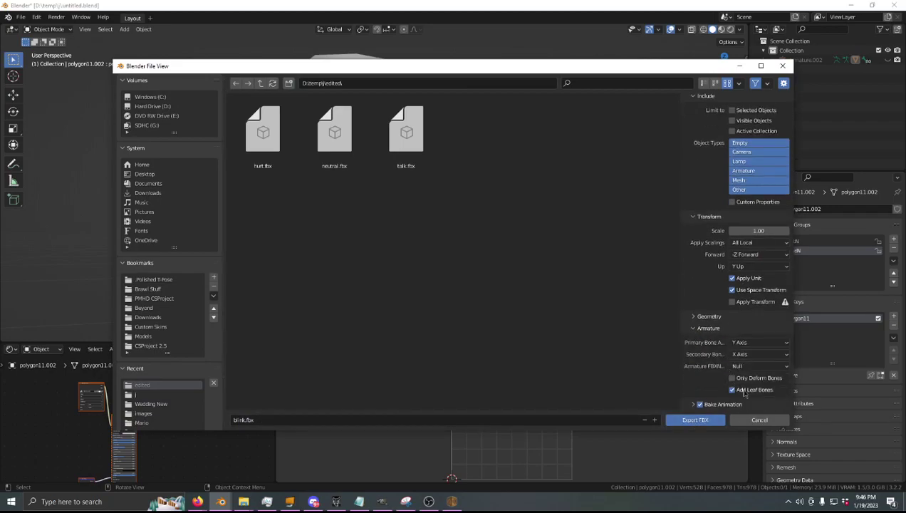
left_click(695, 419)
scroll(462, 197, "down", 3)
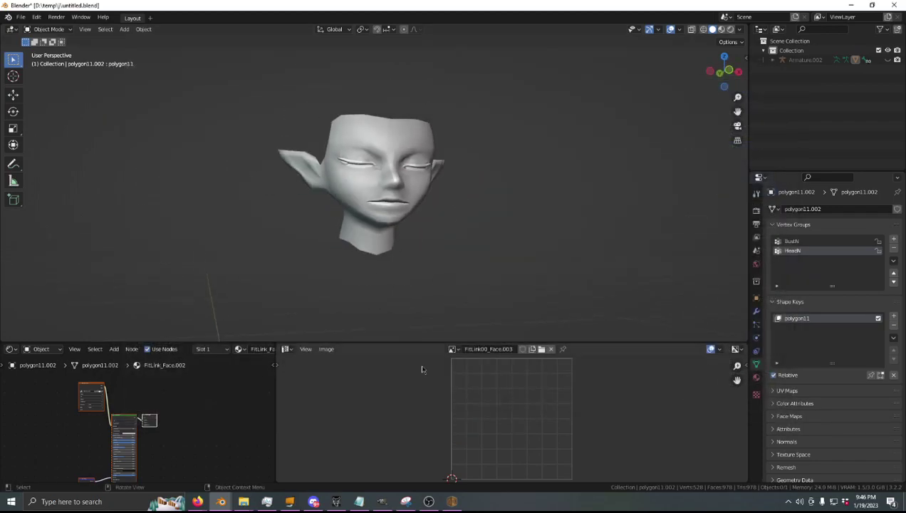
- Switch to FBX Converter and add blink, hurt, neutral and talk.fbx from the edited folder as source files
left_click(345, 505)
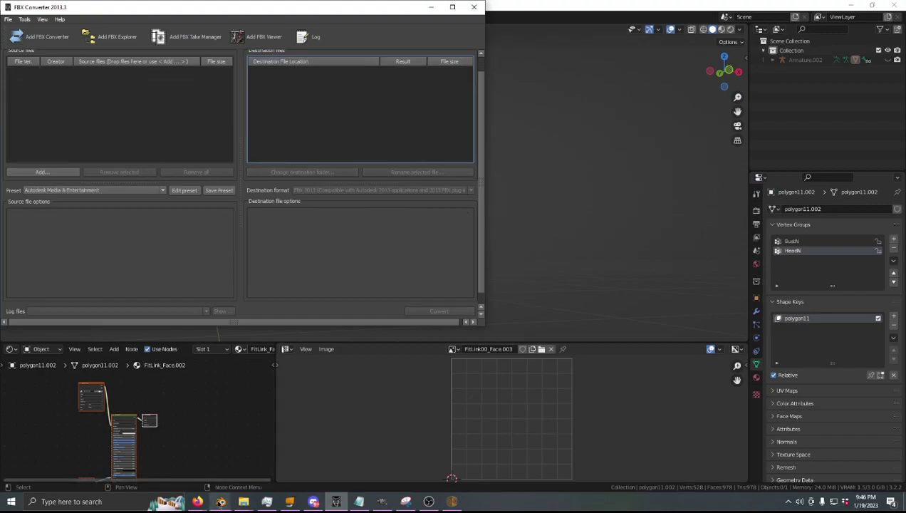
mouse_move(257, 504)
left_click(190, 460)
left_click_drag(395, 192, 143, 108)
left_click(419, 239)
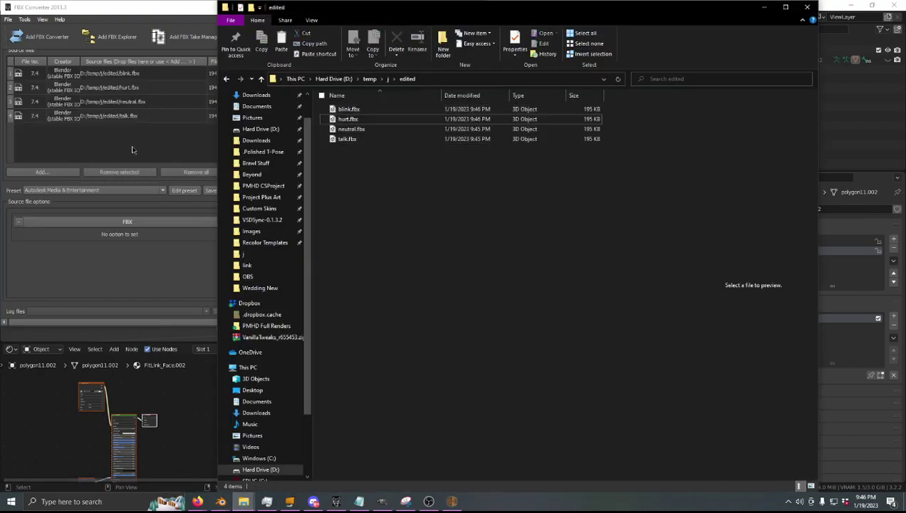
- Set the destination format to DAE Collada, convert the four source files and bring the edited folder back into view
left_click(132, 149)
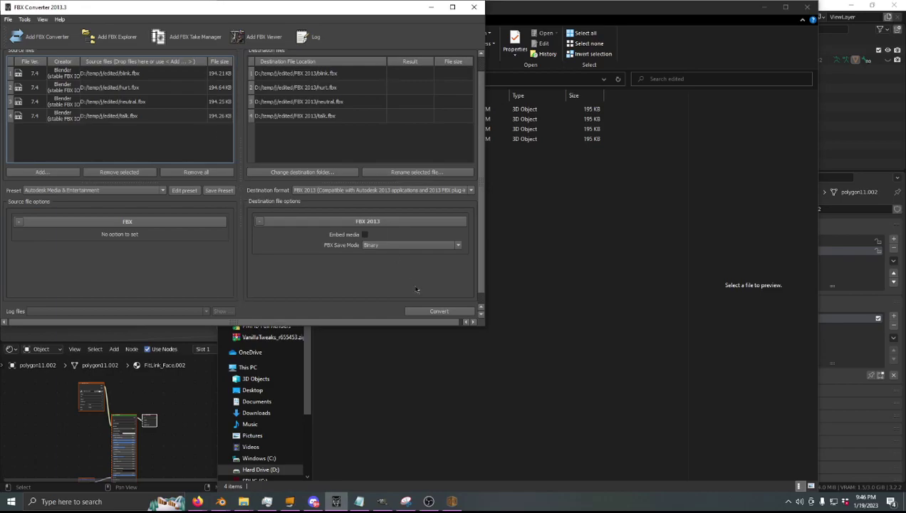
left_click(339, 190)
left_click(331, 245)
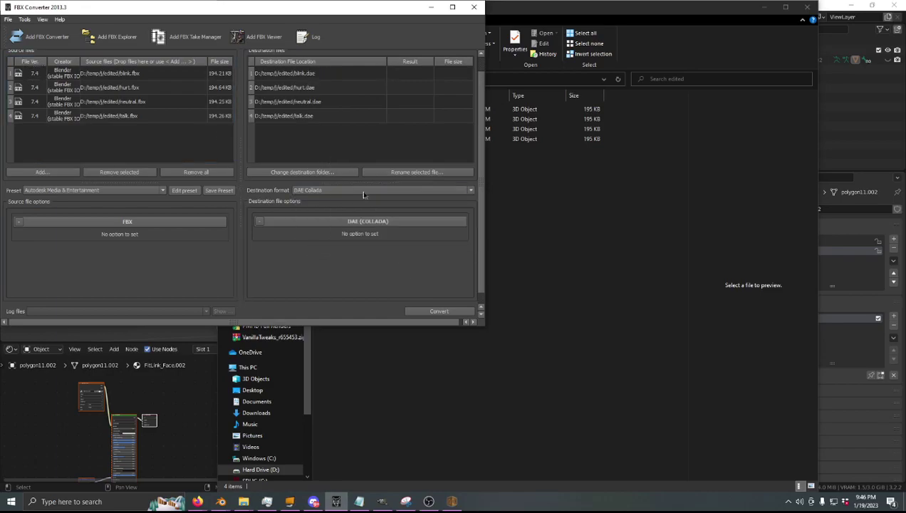
left_click(438, 311)
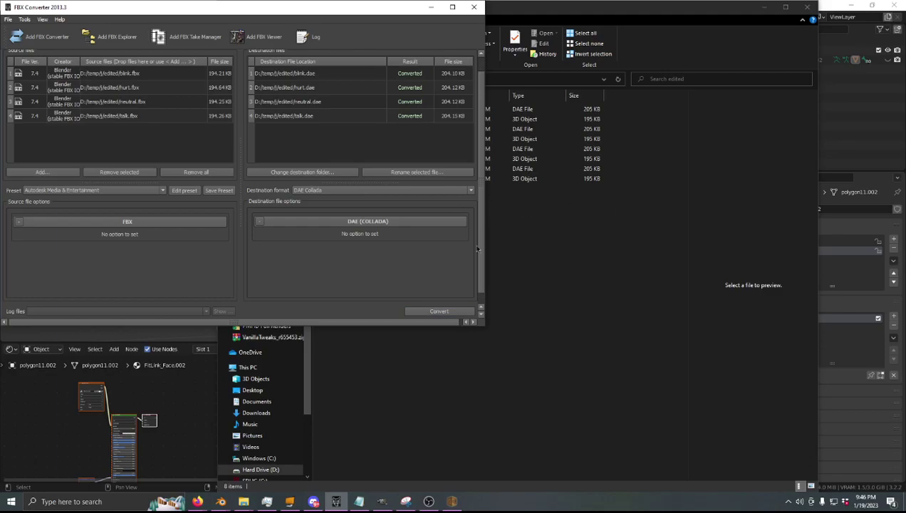
left_click(577, 268)
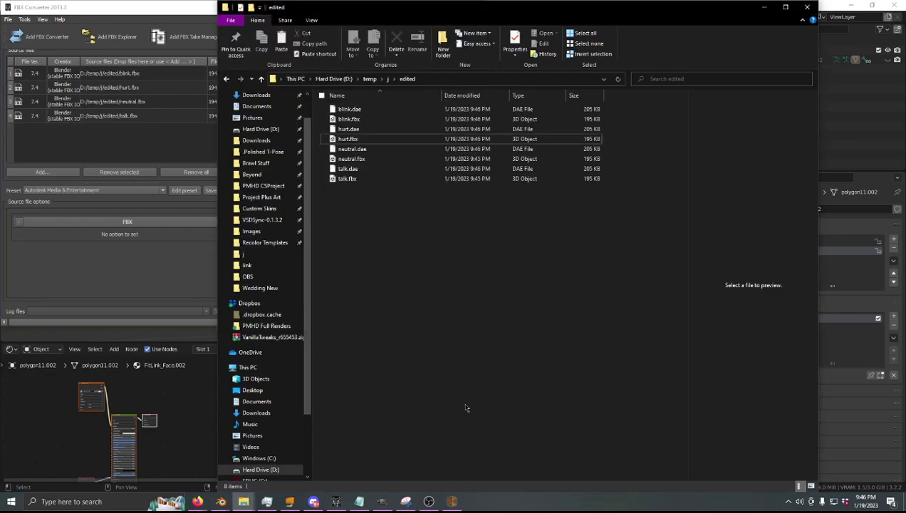
- Switch to BrawlCrate and select the face object polygon11 in the FitLink00 model to inspect its mesh assets
left_click(451, 501)
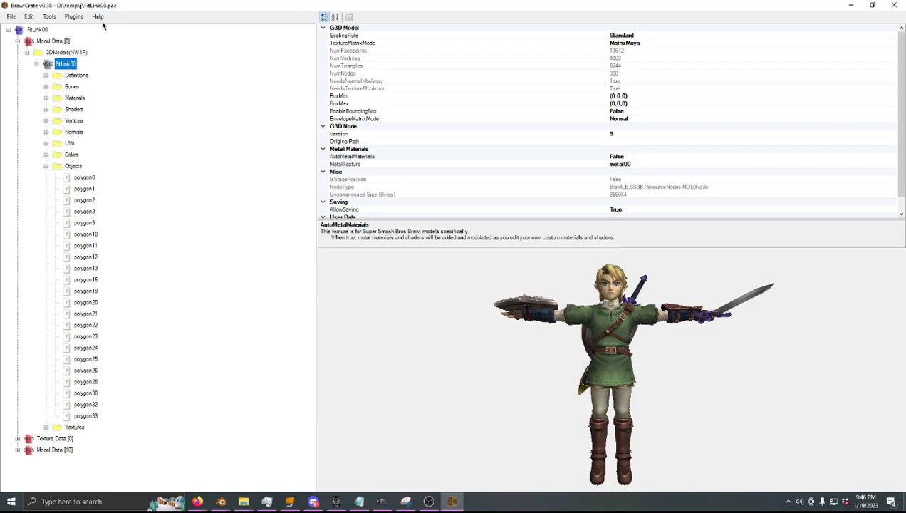
left_click(98, 304)
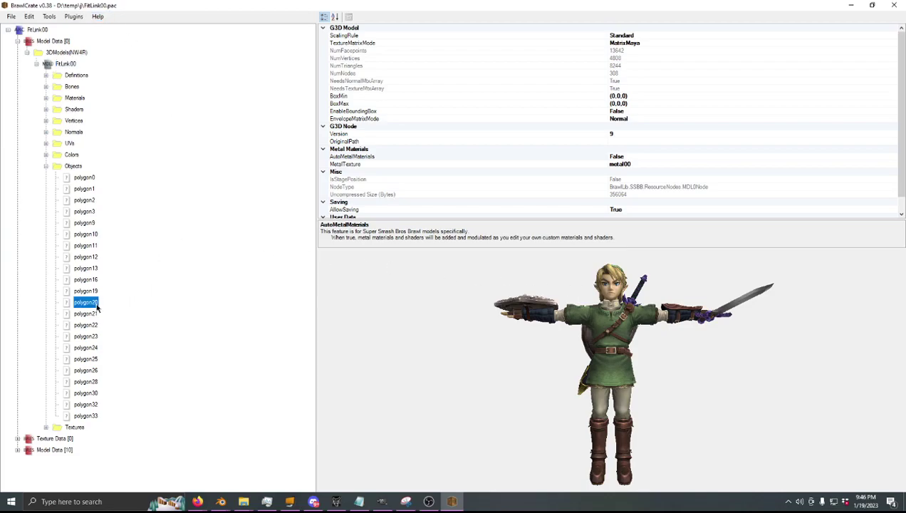
key("Up")
key("Up")
key("Up")
key("Up")
key("Up")
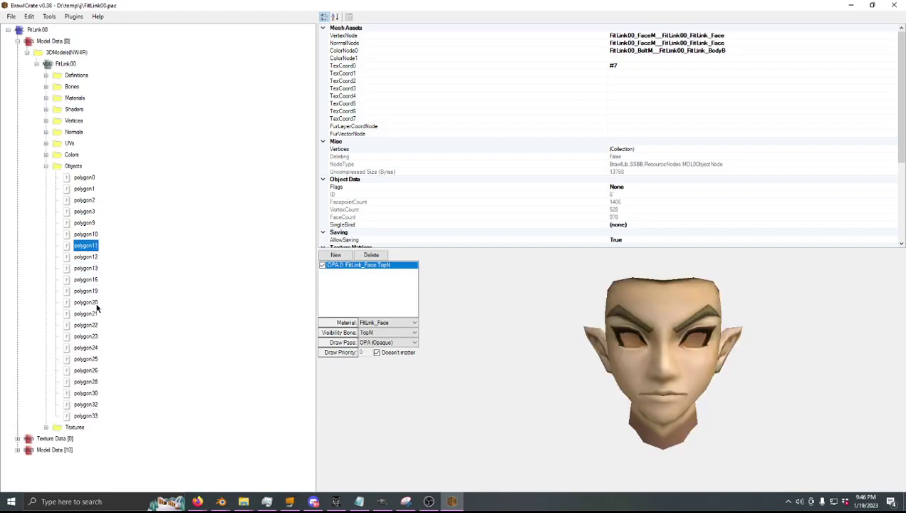
- Expand the Vertices group of the FitLink00 model and look through its vertex nodes and the object list
left_click(47, 121)
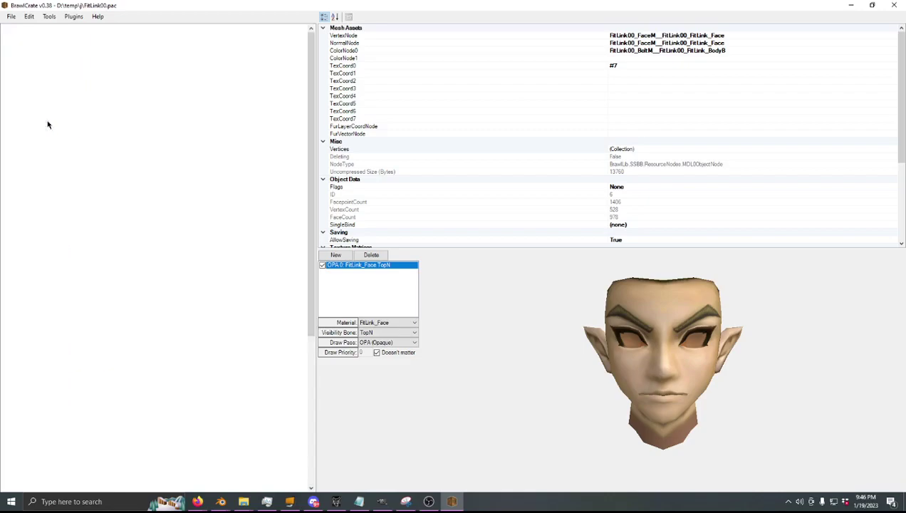
left_click(80, 122)
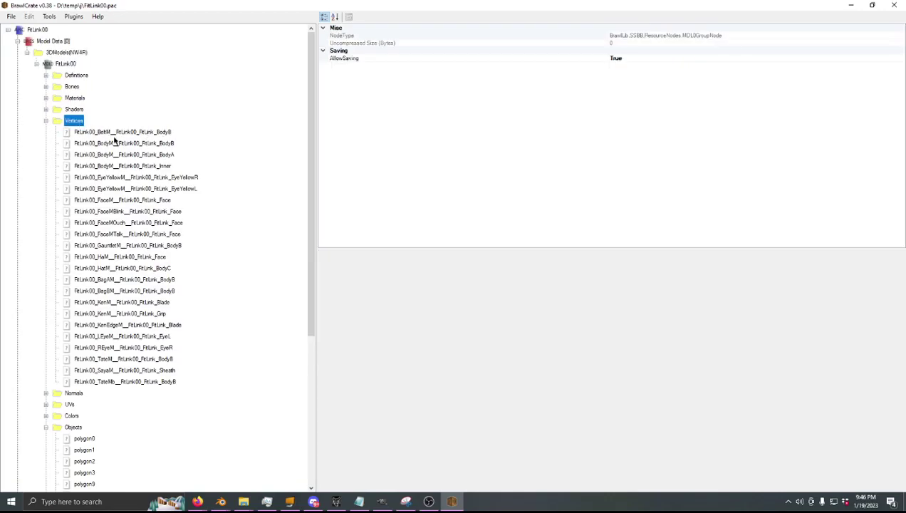
scroll(164, 263, "down", 6)
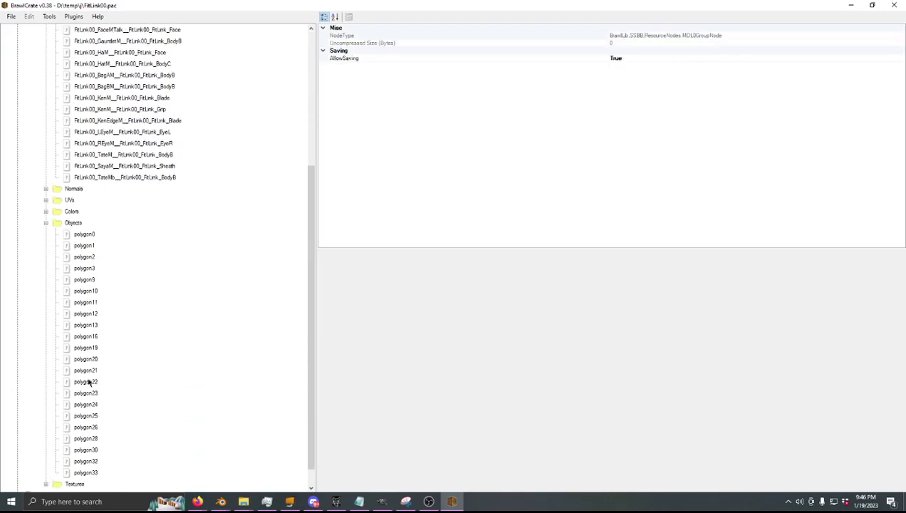
scroll(97, 409, "up", 5)
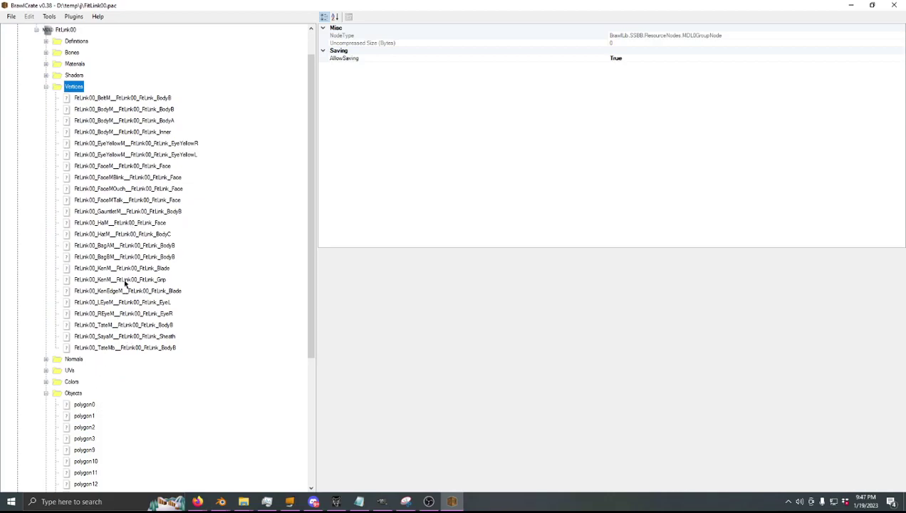
scroll(125, 292, "up", 1)
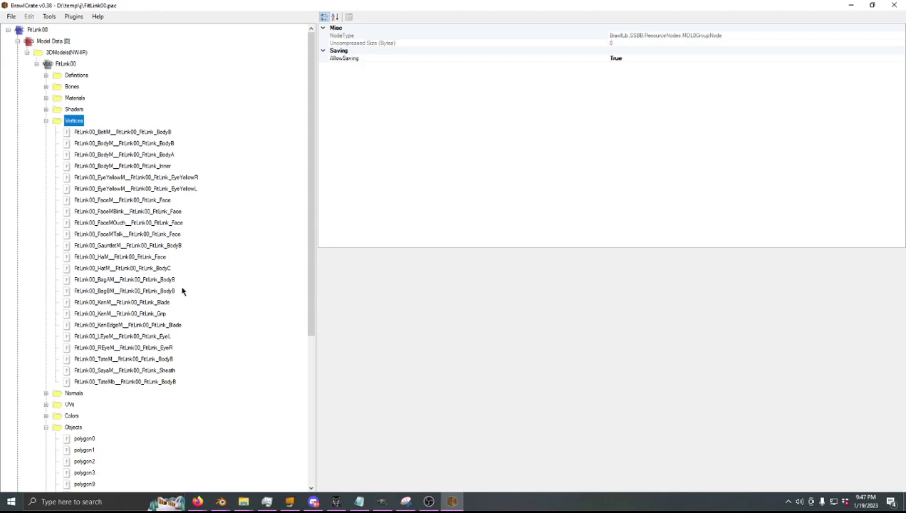
- Locate and select the four face vertex nodes: FaceM, FaceMBlink, FaceMOuch and FaceMTalk
left_click(133, 281)
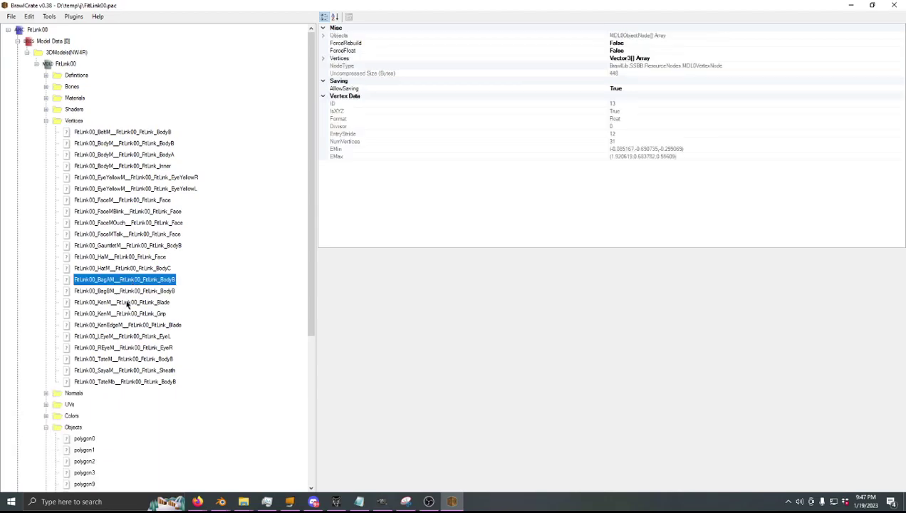
left_click(131, 256)
key("Up")
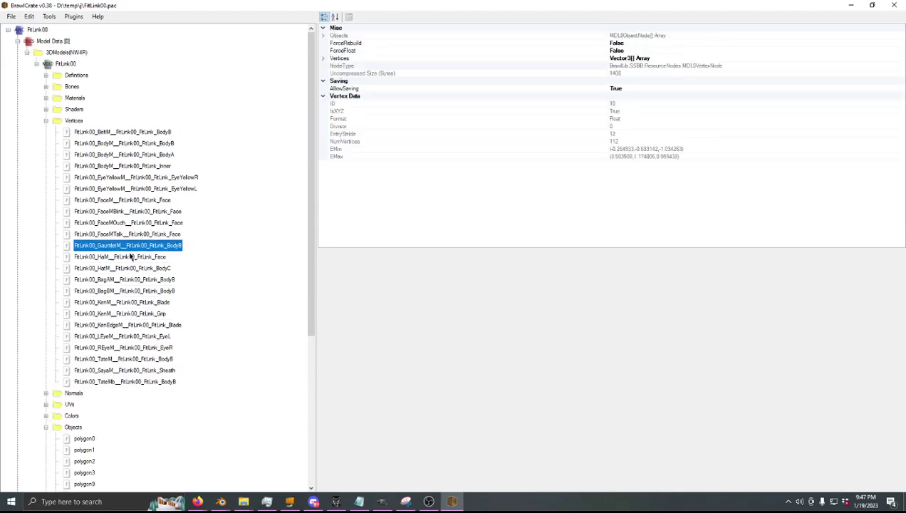
key("Up")
key("Up")
key("Up")
key("Up")
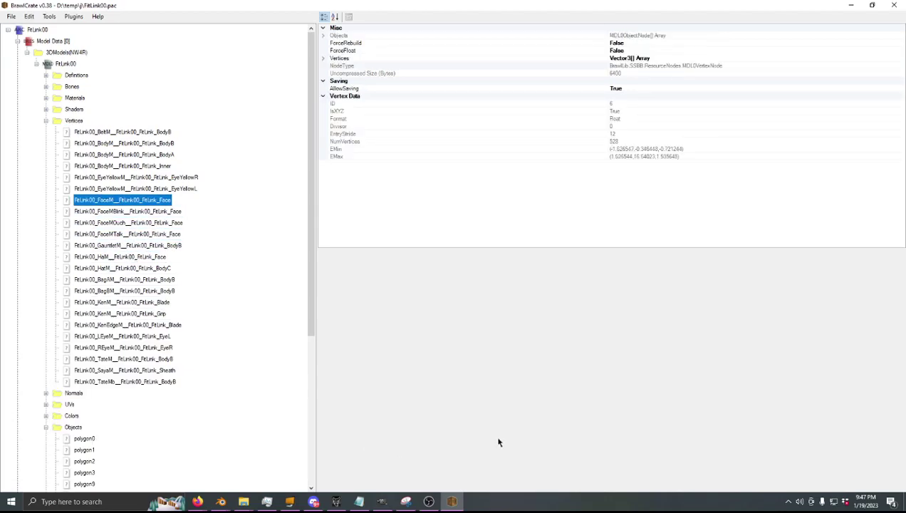
left_click(163, 235, "shift")
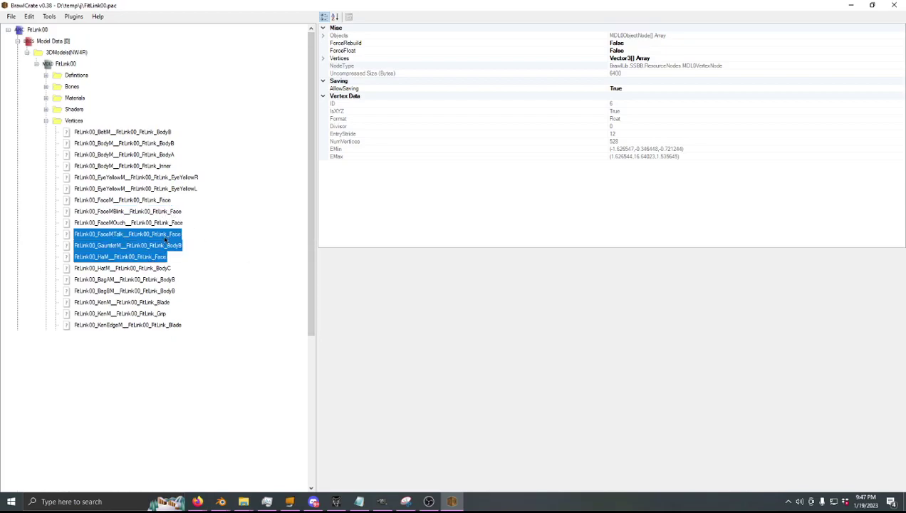
left_click(153, 203)
left_click(158, 233, "shift")
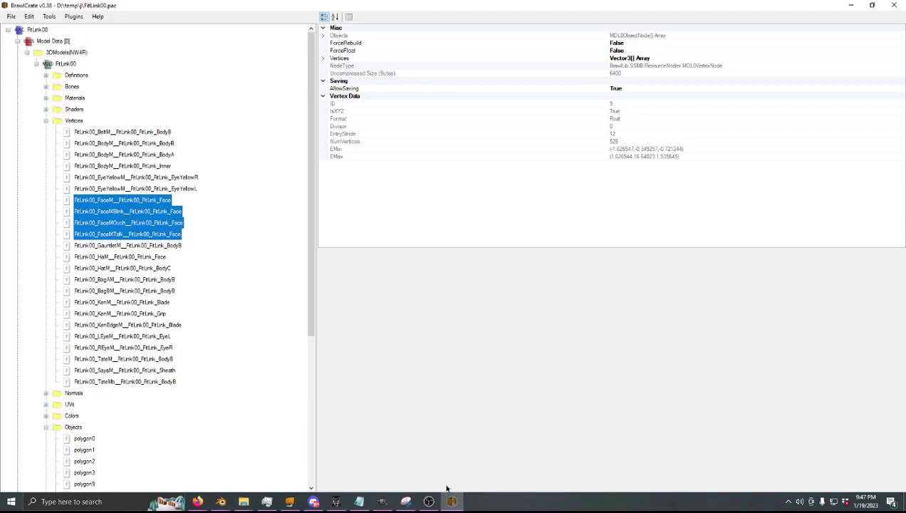
- Switch to Notepad and check the noted names of the four face vertex nodes
left_click(359, 501)
left_click(692, 128)
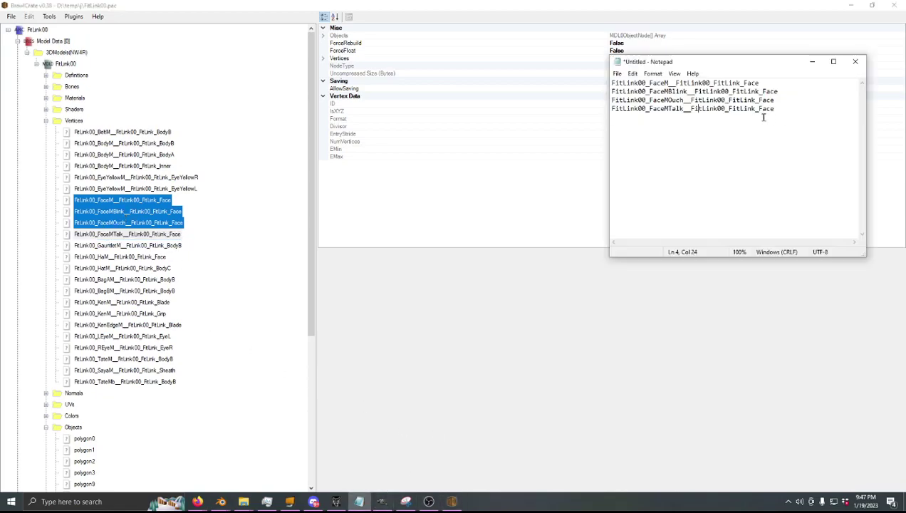
left_click(798, 109)
left_click(799, 90)
left_click(799, 84)
right_click(149, 213)
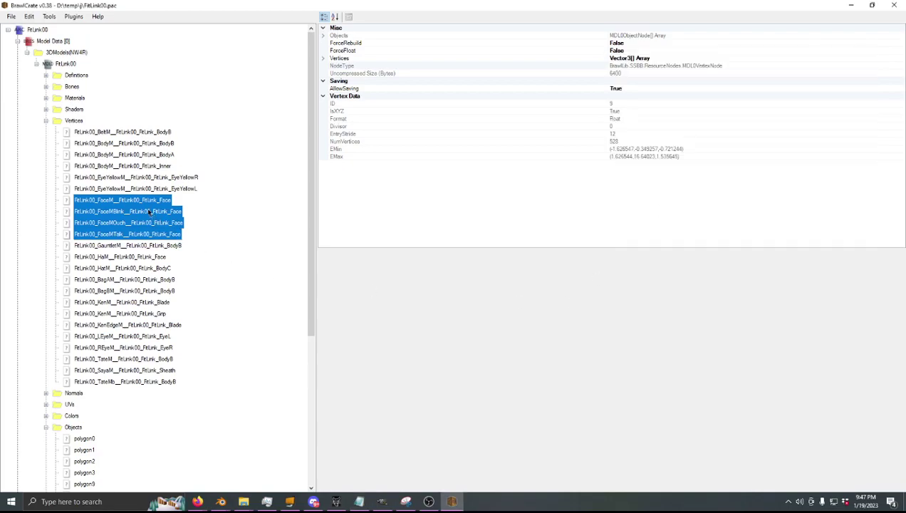
key("Up")
key("ctrl+n")
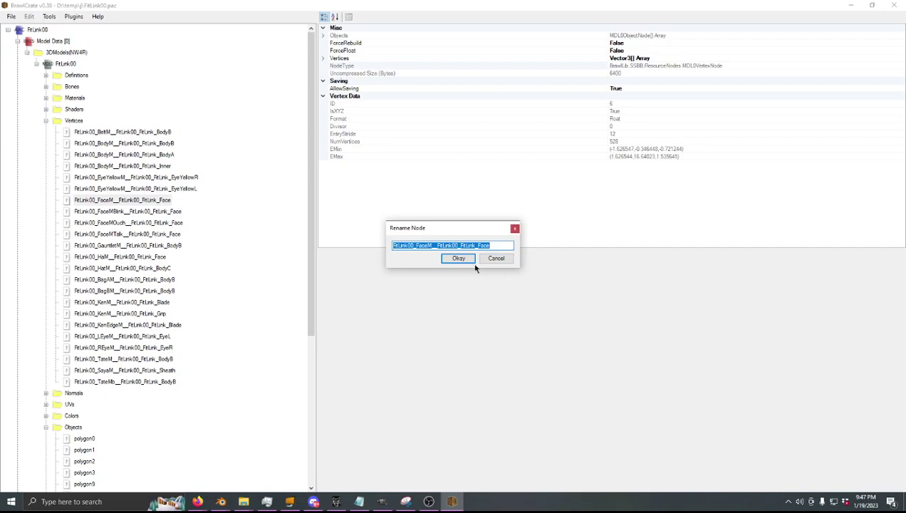
left_click(499, 259)
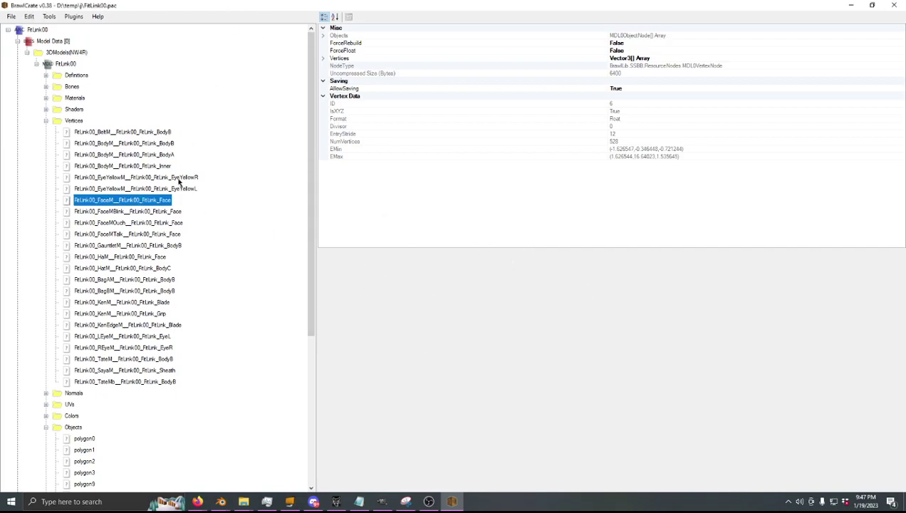
- Delete the FaceM, FaceMBlink, FaceMOuch and FaceMTalk vertex nodes and the original face object polygon11
left_click(166, 235, "shift")
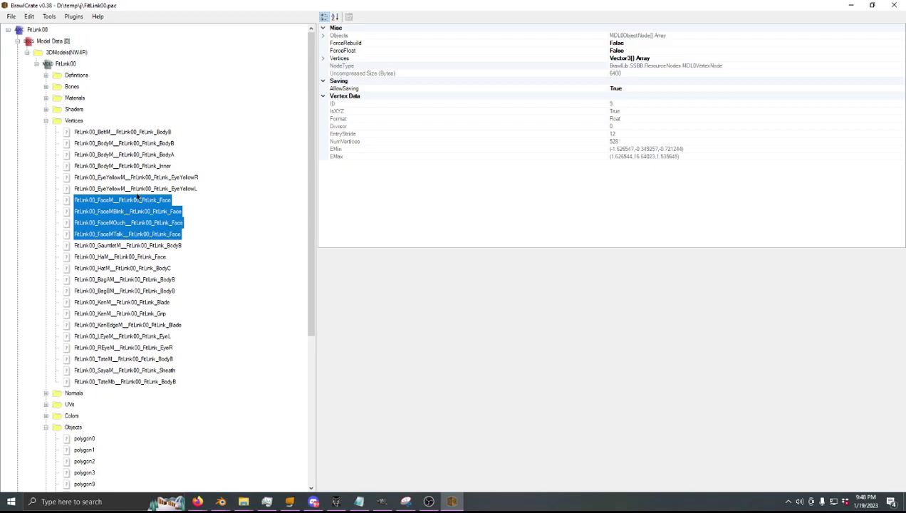
key("Delete")
scroll(109, 220, "down", 5)
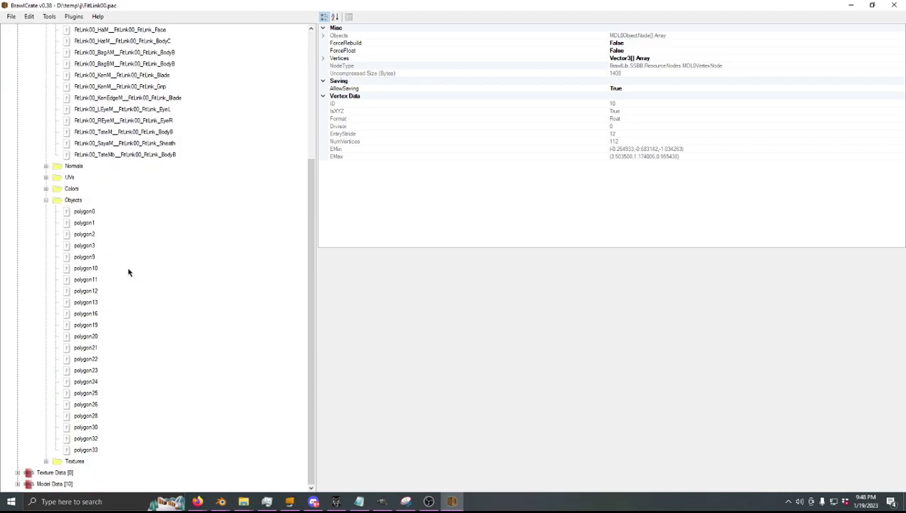
left_click(91, 290)
left_click(90, 284)
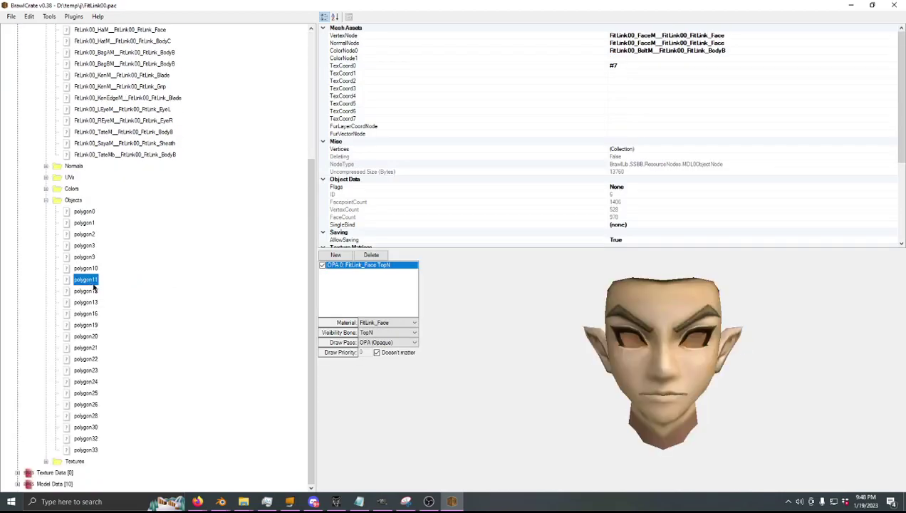
key("Delete")
key("Return")
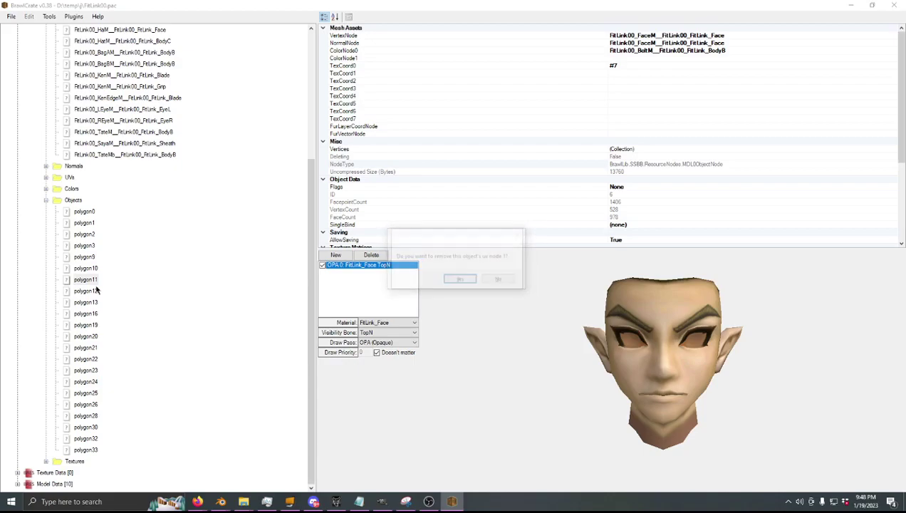
- Reimport meshes into the FitLink00 model from blink.dae in the edited folder, with Blender Bone Fix set to True
scroll(100, 288, "up", 5)
left_click(65, 64)
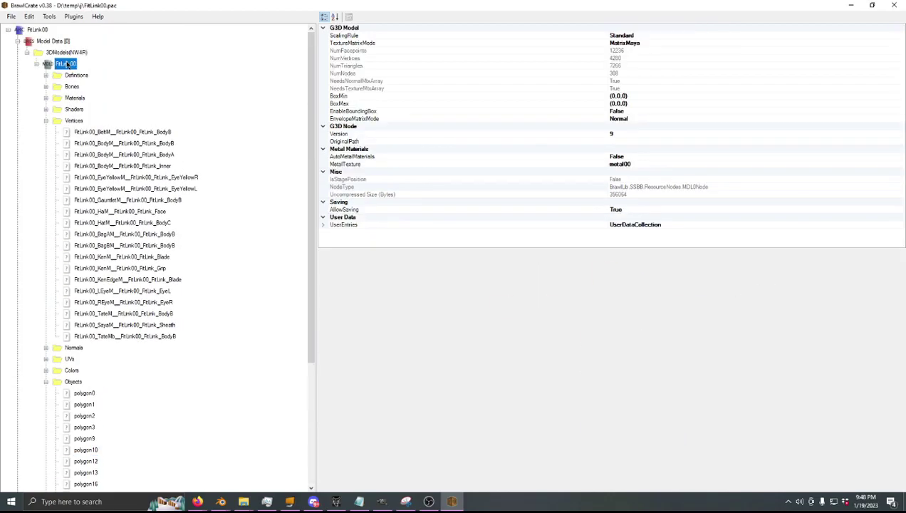
right_click(69, 67)
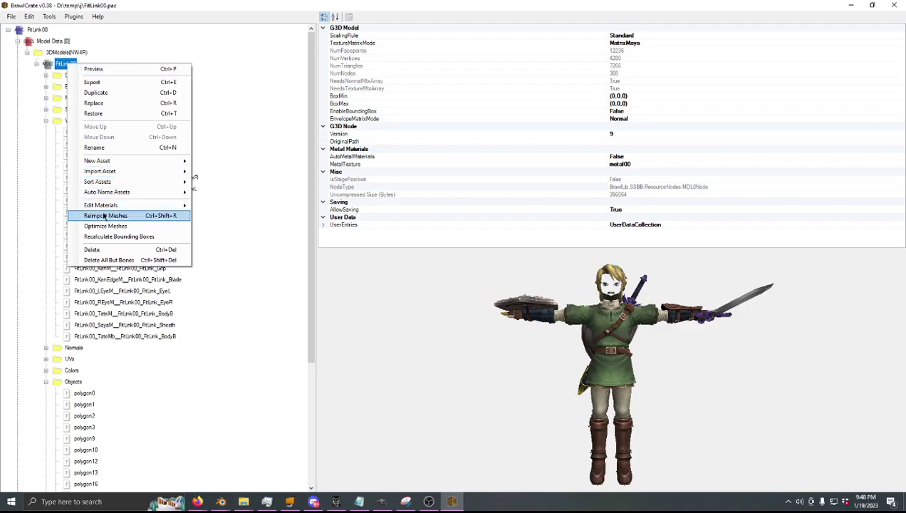
left_click(105, 215)
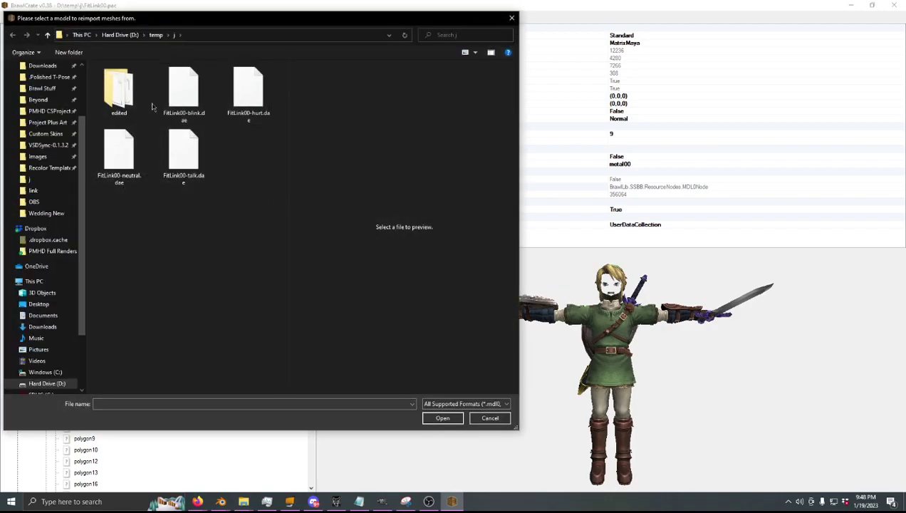
double_click(119, 91)
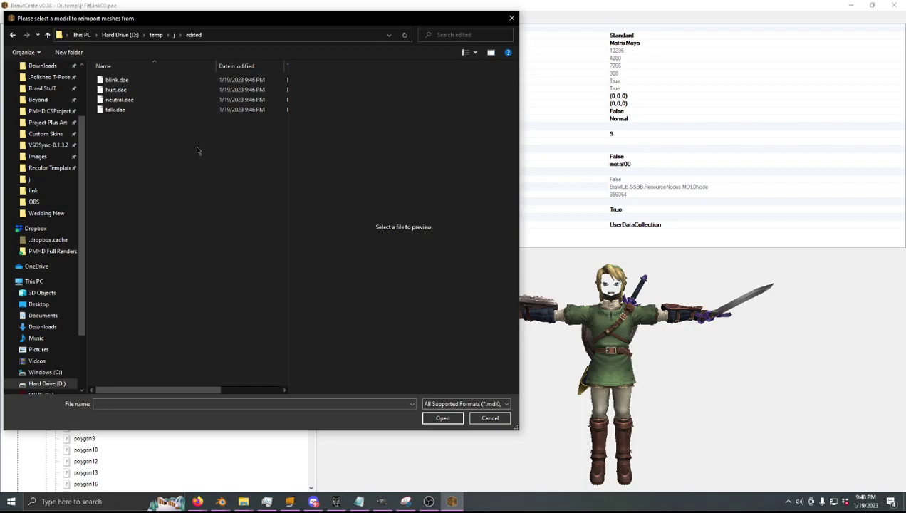
double_click(151, 80)
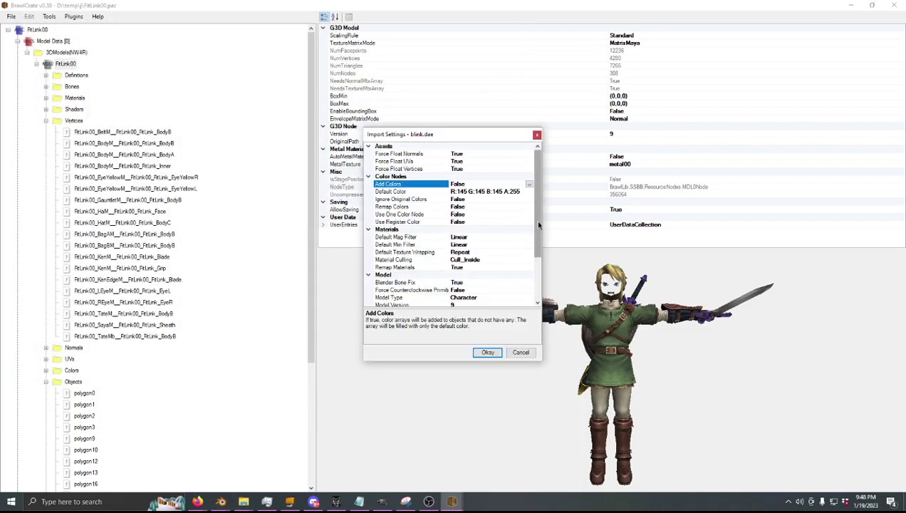
left_click_drag(538, 225, 540, 269)
left_click(485, 222)
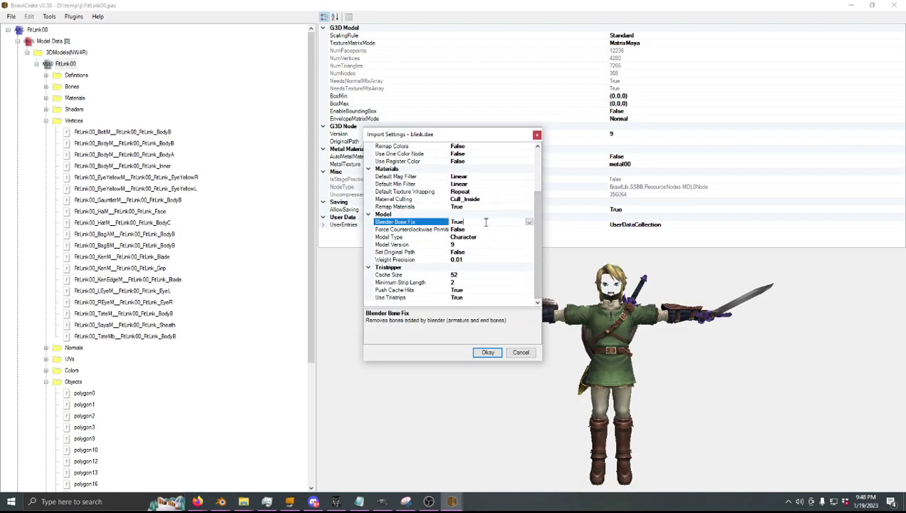
left_click_drag(537, 242, 541, 187)
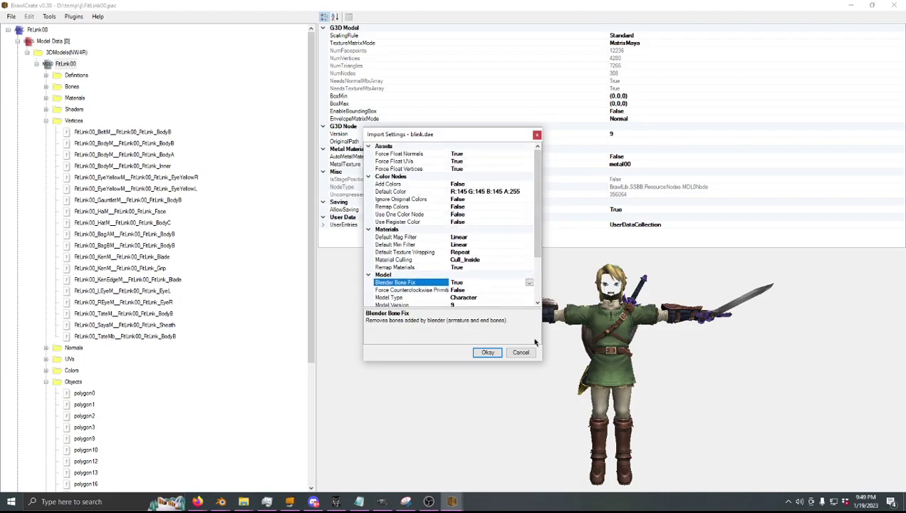
left_click(490, 353)
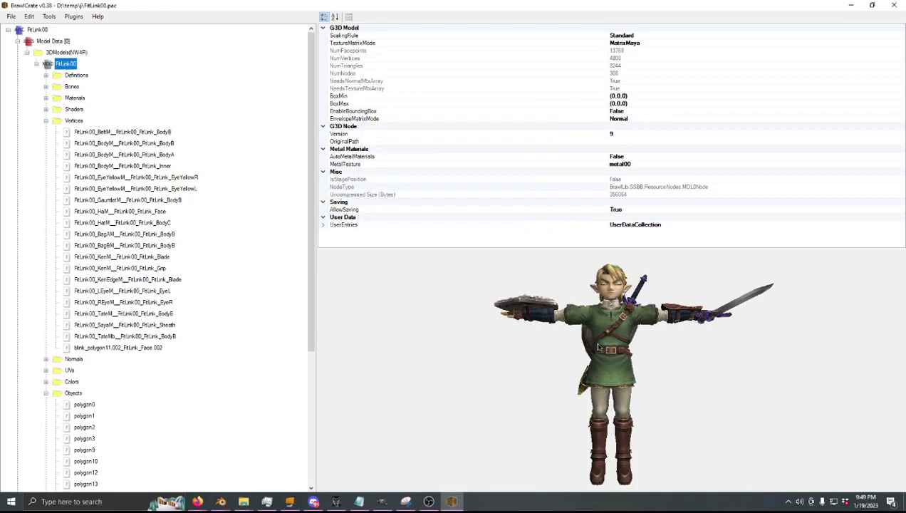
scroll(624, 306, "up", 10)
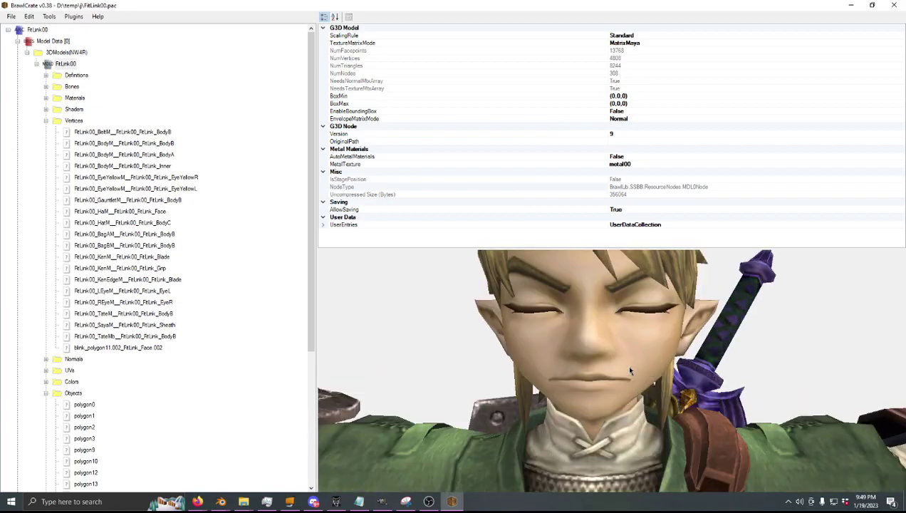
- Delete the imported blink face object polygon11.002 and its material's shader while keeping its vertex node
scroll(239, 281, "down", 6)
left_click(100, 449)
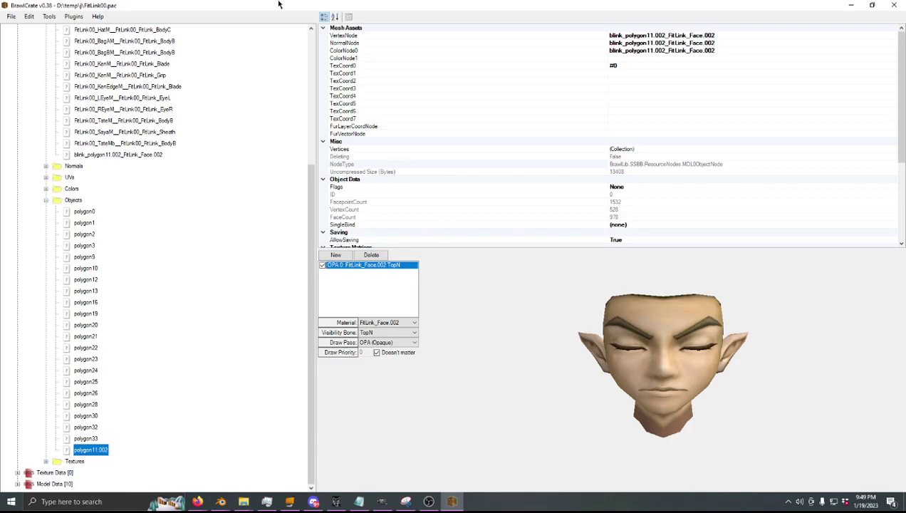
scroll(121, 165, "up", 5)
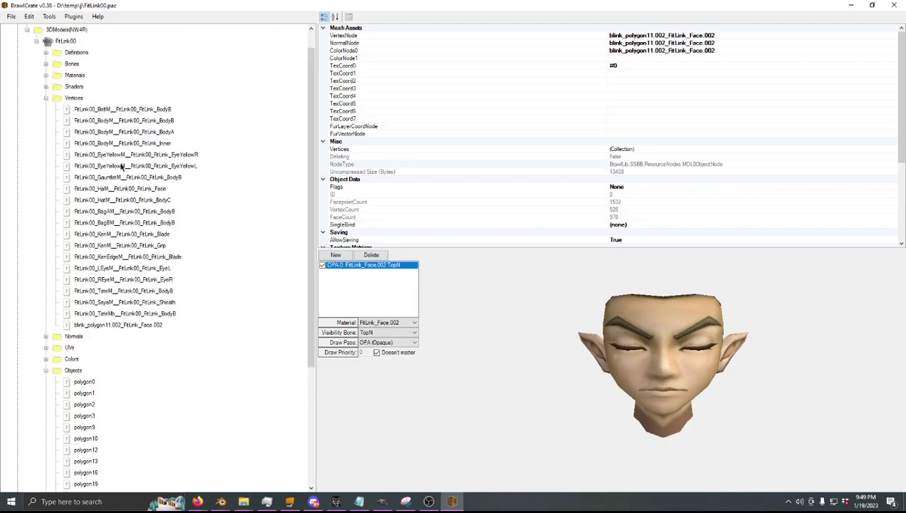
scroll(105, 341, "down", 5)
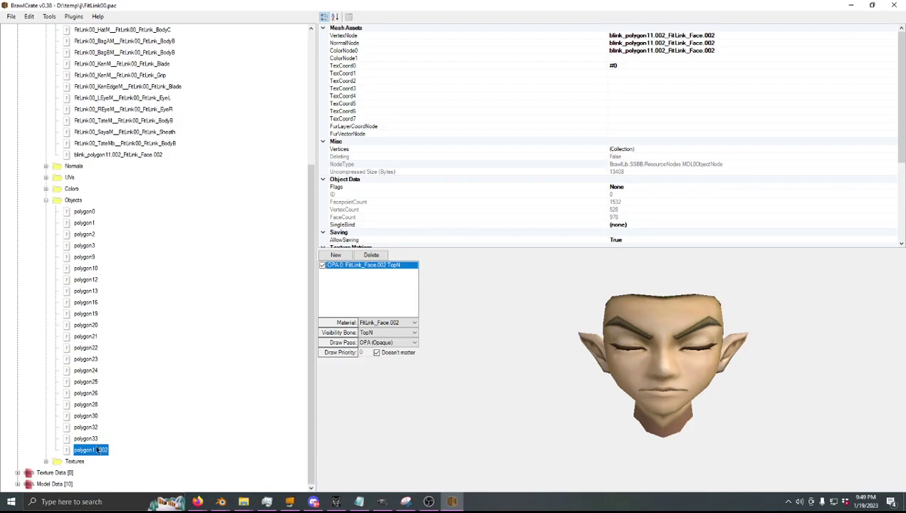
key("Delete")
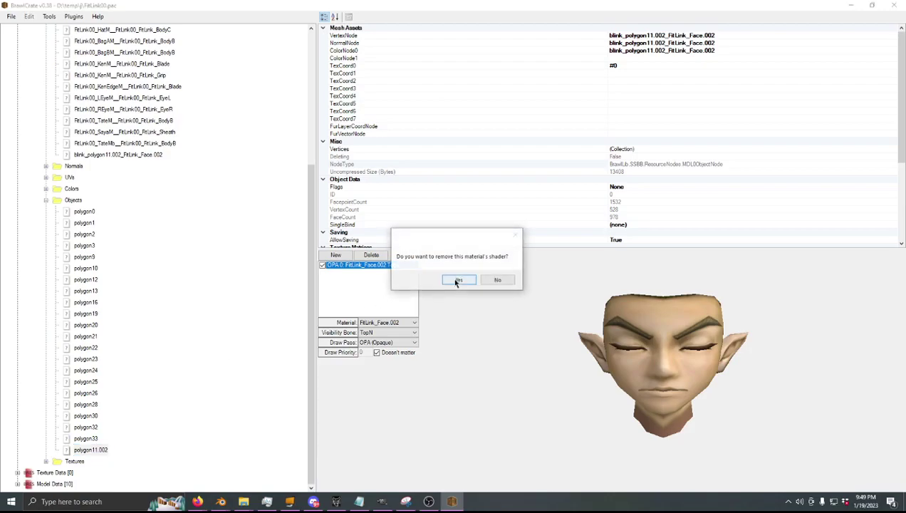
left_click(457, 280)
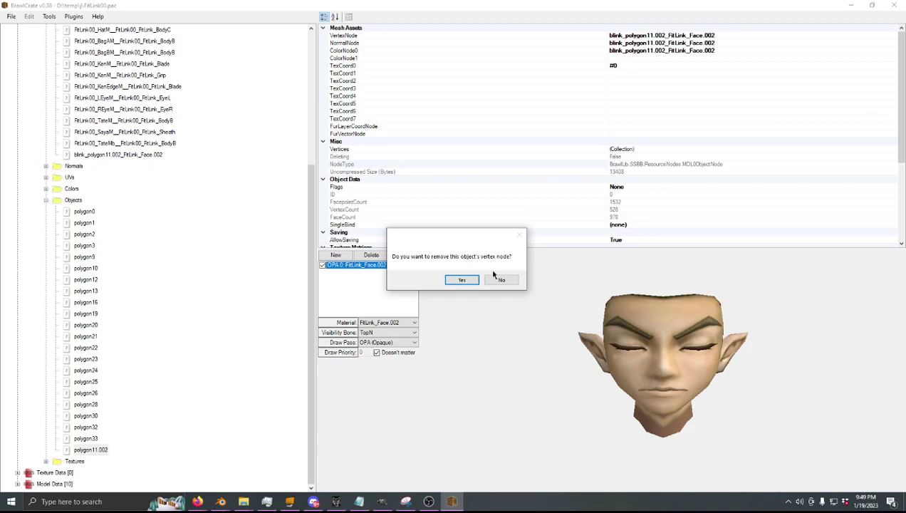
left_click(472, 281)
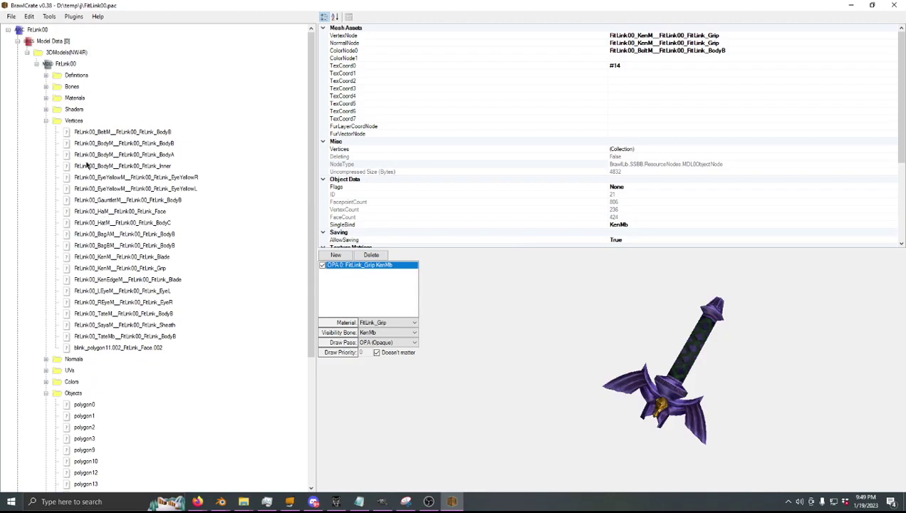
- Reimport meshes into the FitLink00 model from hurt.dae, keeping the current import settings
left_click(70, 64)
key("ctrl+i")
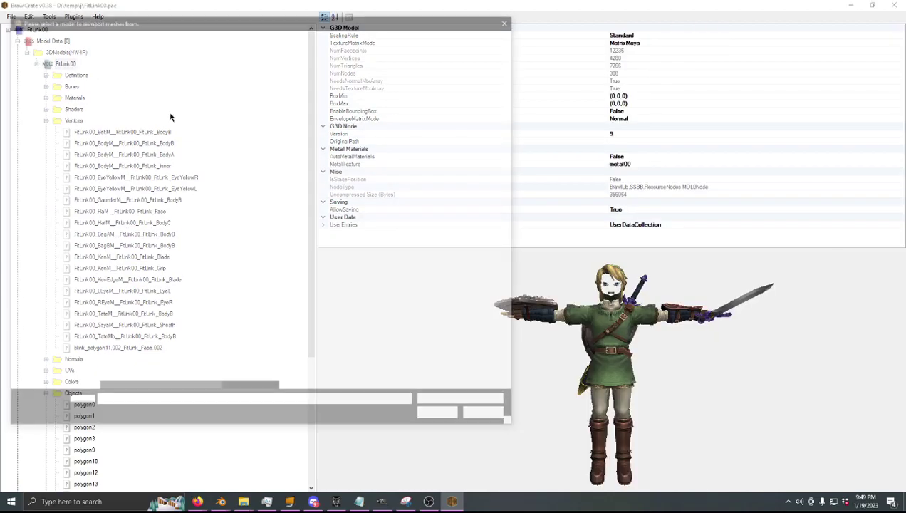
double_click(158, 91)
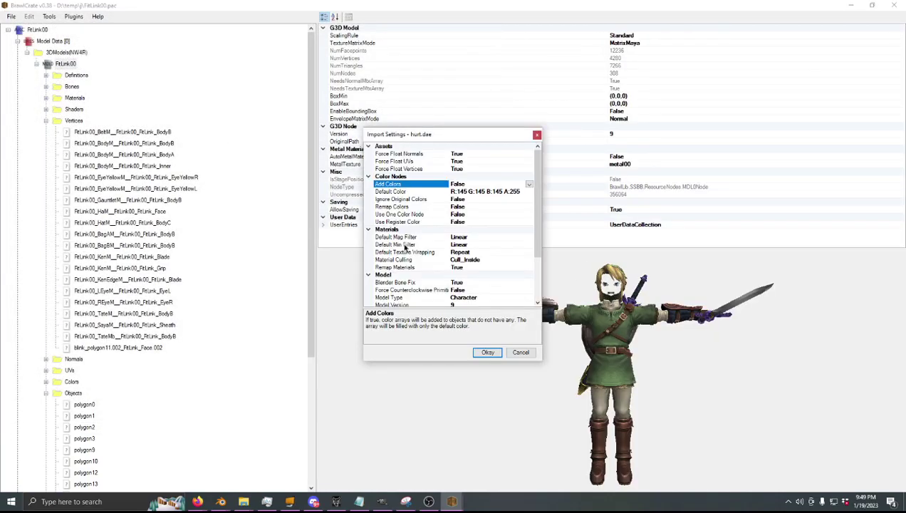
left_click(487, 351)
- Delete the imported hurt face object polygon11.002 with its material and shader while keeping its vertex node
scroll(129, 391, "down", 6)
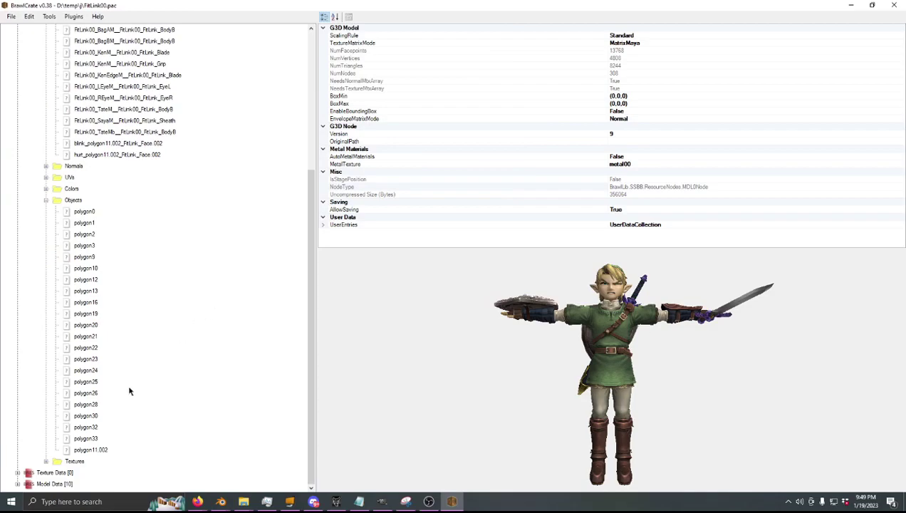
left_click(100, 450)
key("ctrl+Delete")
key("Return")
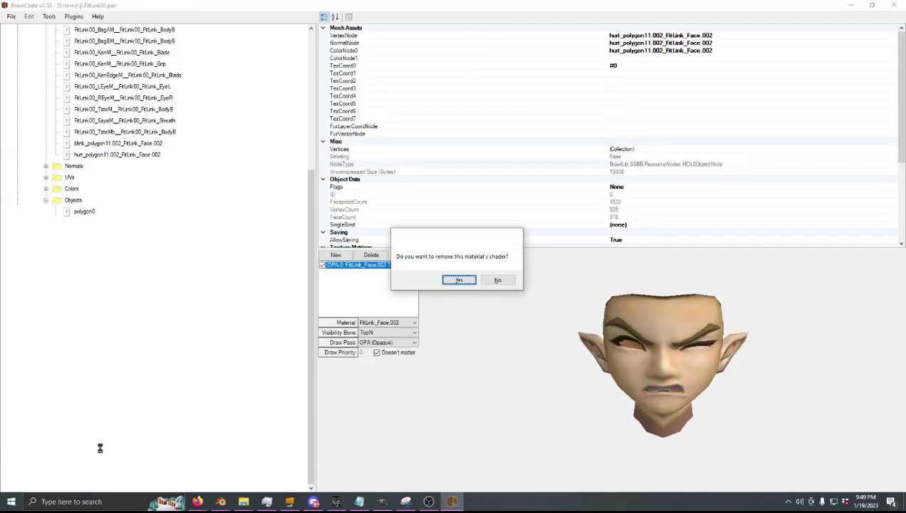
key("Return")
left_click(497, 281)
left_click(496, 280)
left_click(465, 283)
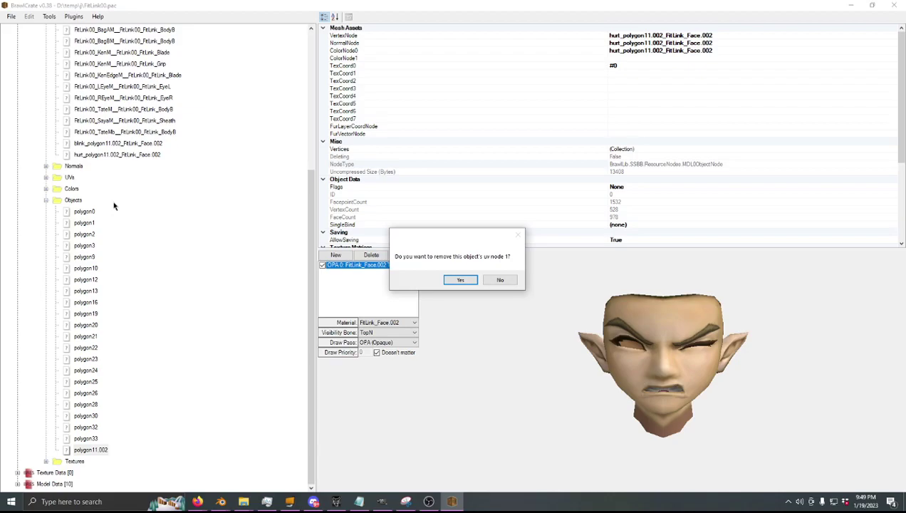
key("Return")
- Reimport meshes into the FitLink00 model from talk.dae, keeping the current import settings
left_click(70, 64)
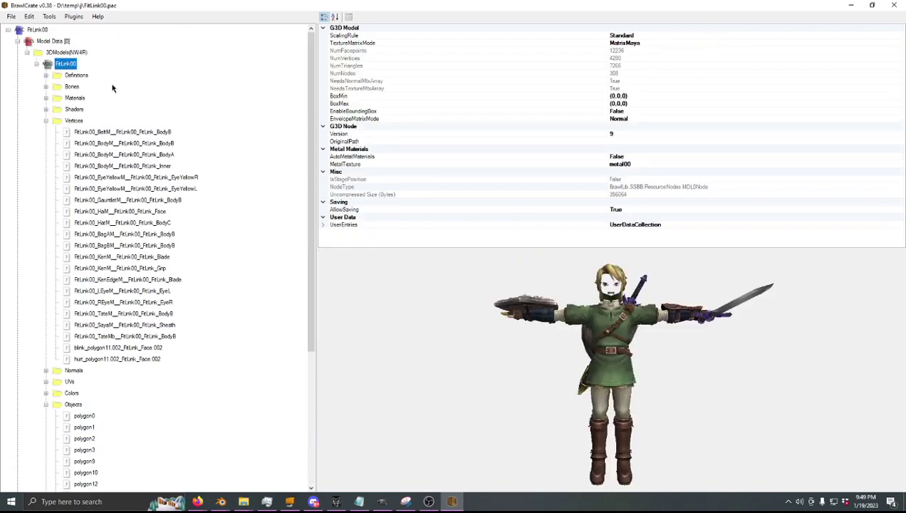
key("ctrl+m")
double_click(153, 113)
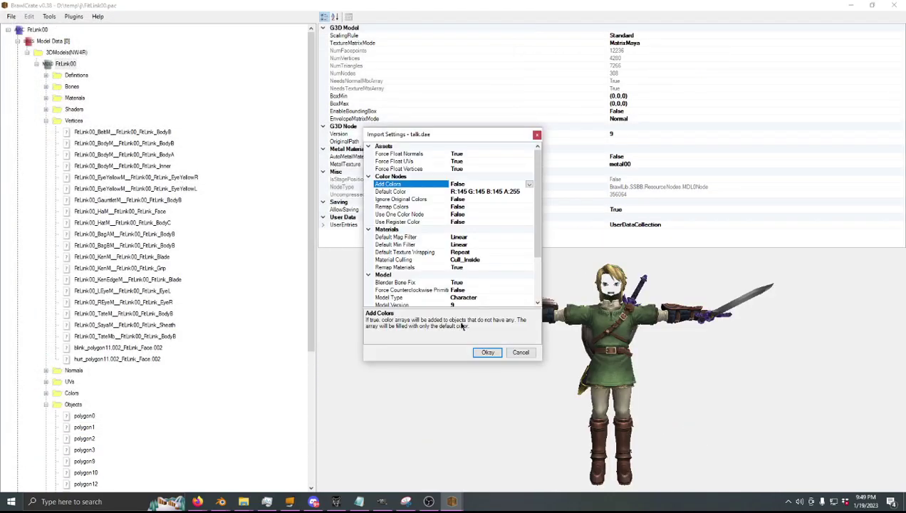
left_click(486, 351)
- Delete the imported talk face object polygon11.002 and its normal node while keeping its vertex node
scroll(110, 435, "down", 6)
left_click(92, 449)
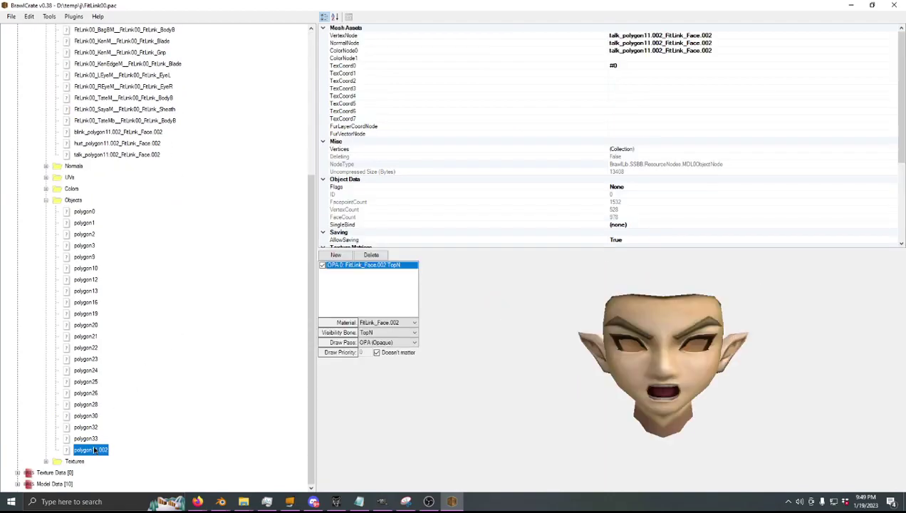
key("Delete")
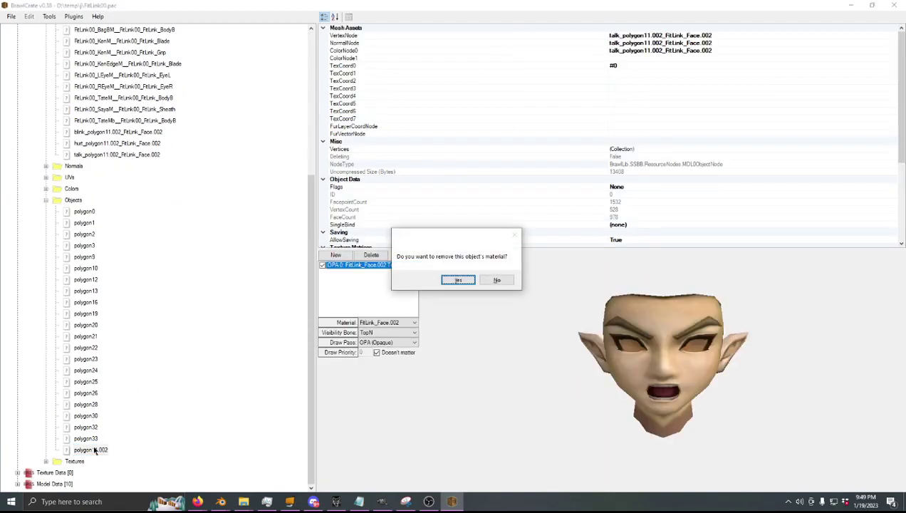
left_click(501, 279)
left_click(501, 279)
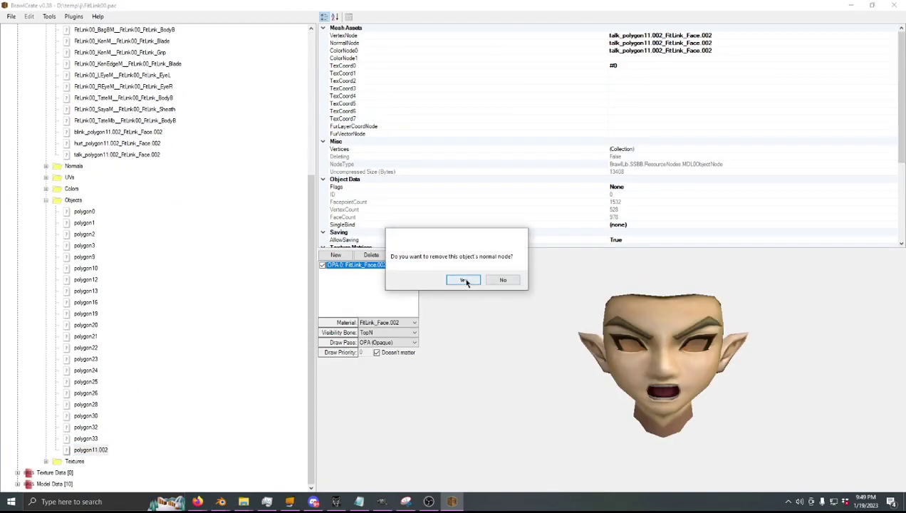
left_click(464, 280)
left_click(465, 281)
- Reimport meshes into the FitLink00 model from neutral.dae, keeping the current import settings
scroll(65, 195, "up", 6)
left_click(66, 64)
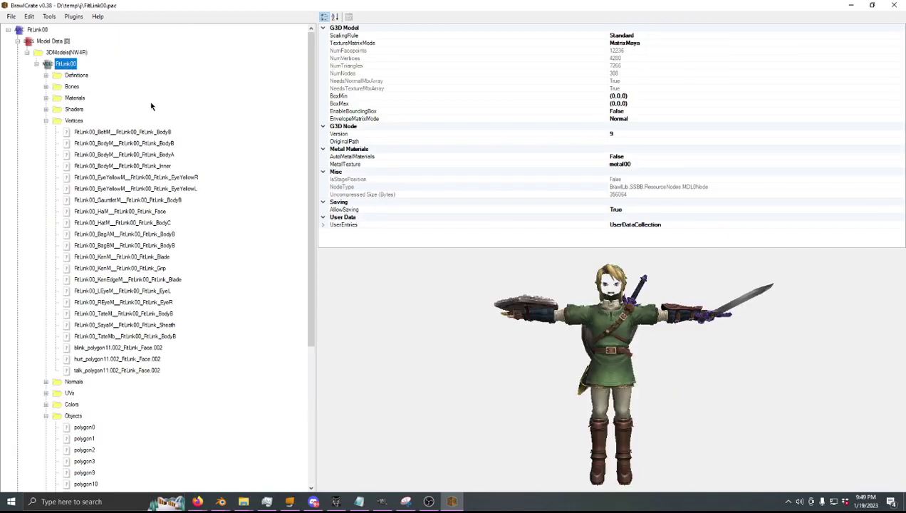
key("ctrl+m")
left_click(166, 101)
double_click(166, 104)
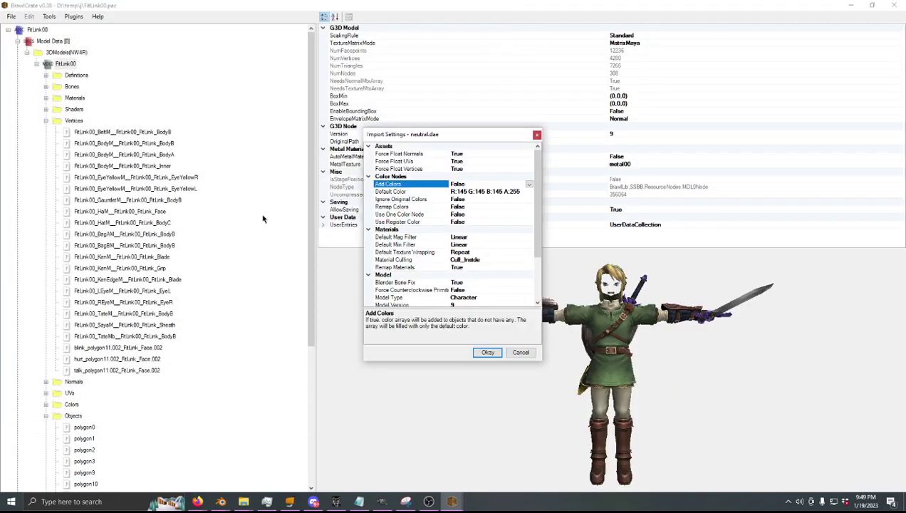
left_click(476, 349)
key("Return")
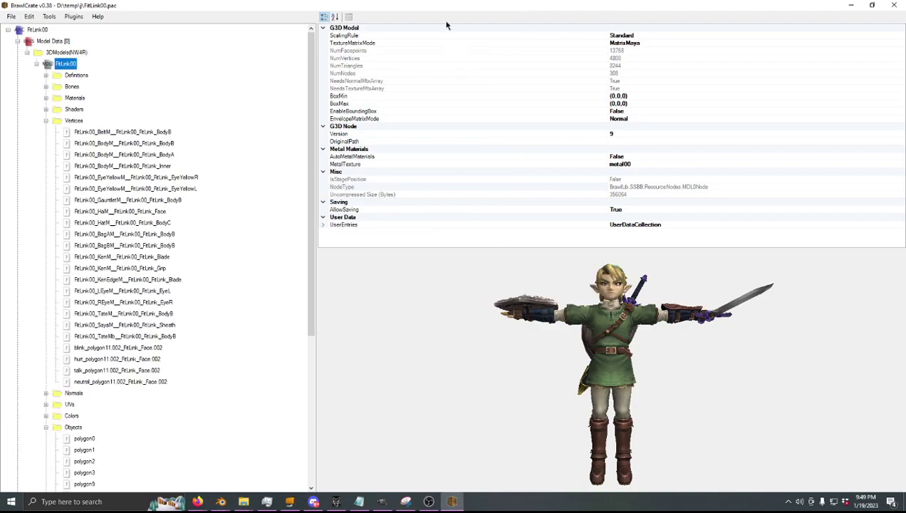
- Arrange the BrawlCrate and Notepad windows side by side and widen the node tree so full vertex node names fit
left_click_drag(438, 4, 234, 57)
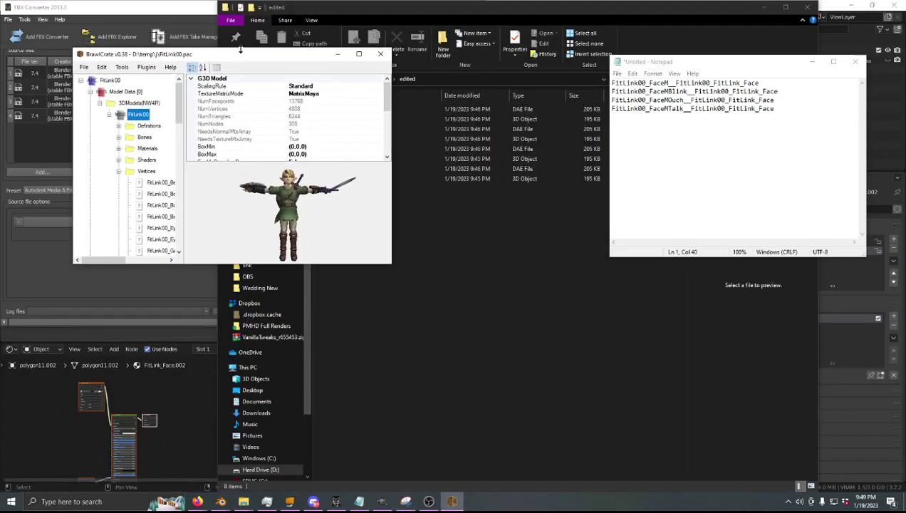
double_click(240, 50)
left_click_drag(712, 62, 628, 70)
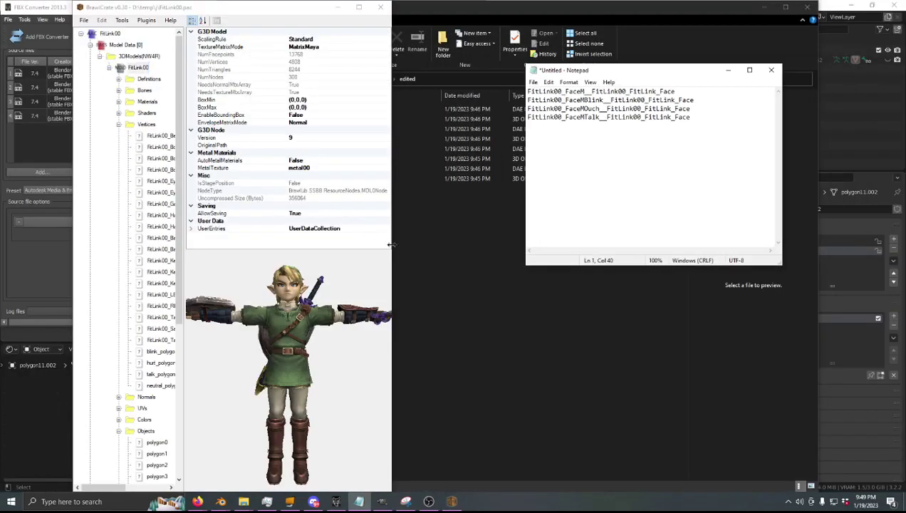
left_click_drag(428, 245, 507, 242)
left_click_drag(69, 263, 7, 267)
left_click_drag(183, 276, 232, 273)
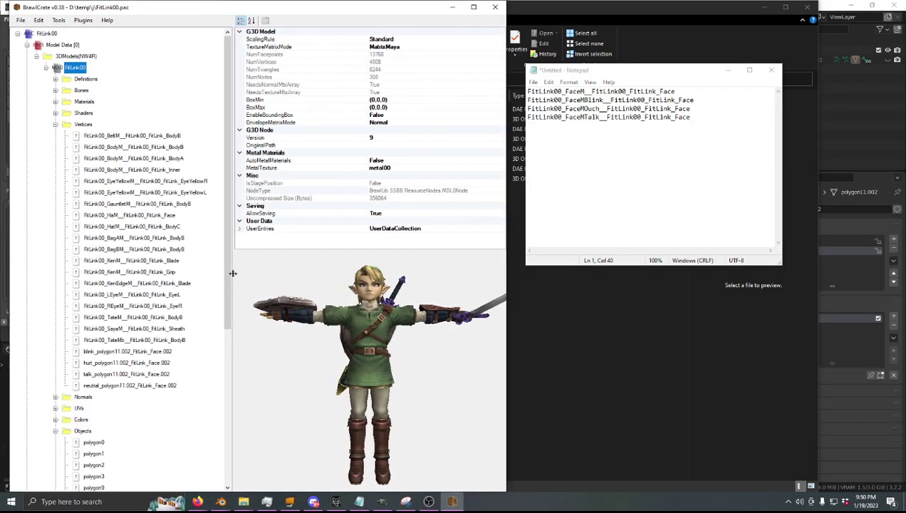
- Rename the imported neutral vertex node to FitLink00_FaceM__FitLink00_FitLink_Face, using the name noted in Notepad
left_click(128, 352)
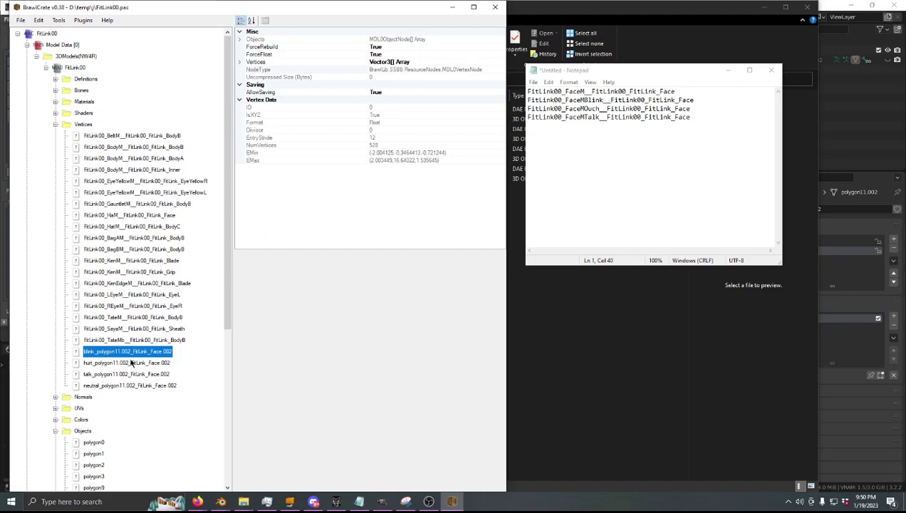
left_click(127, 363)
left_click(125, 374)
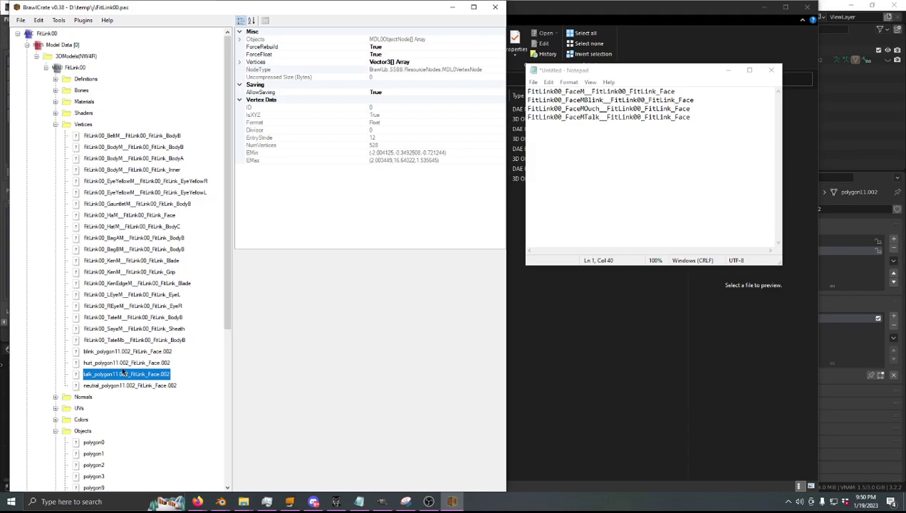
left_click(675, 92)
double_click(676, 91)
key("ctrl+c")
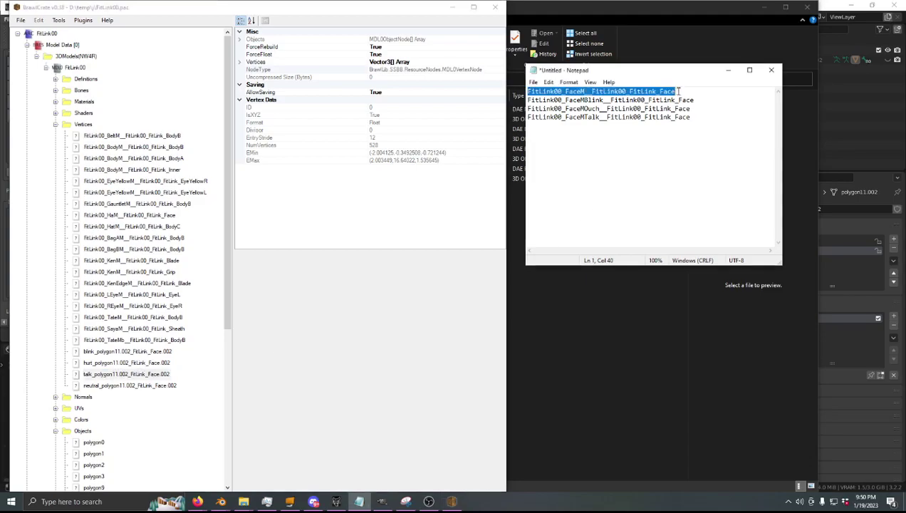
left_click(139, 387)
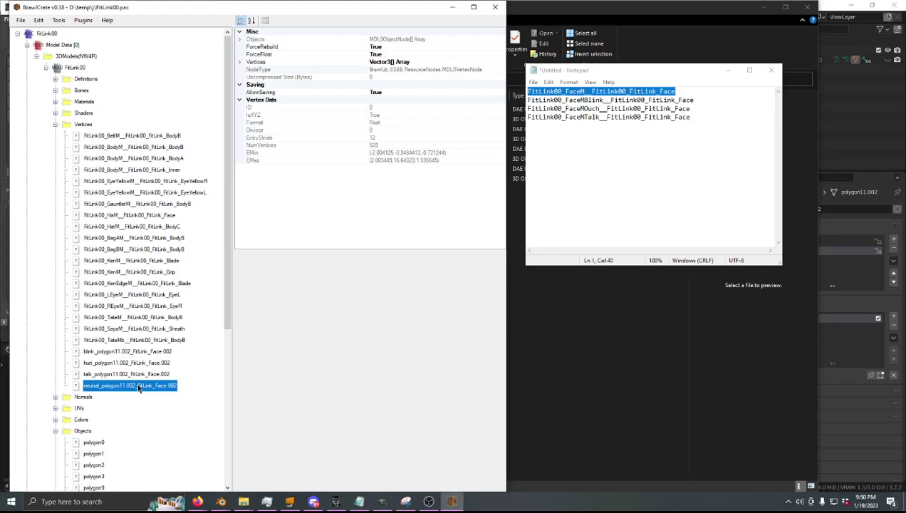
key("ctrl+n")
key("ctrl+v")
key("Return")
- Rename the imported blink vertex node to FitLink00_FaceMBlink__FitLink00_FitLink_Face, using the name noted in Notepad
left_click(599, 100)
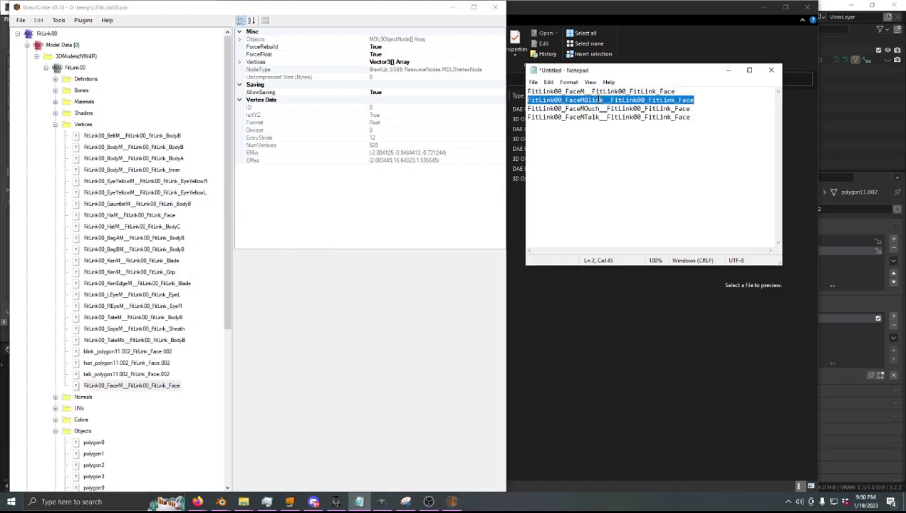
double_click(600, 100)
key("ctrl+c")
left_click(127, 352)
key("F2")
key("ctrl+v")
key("Return")
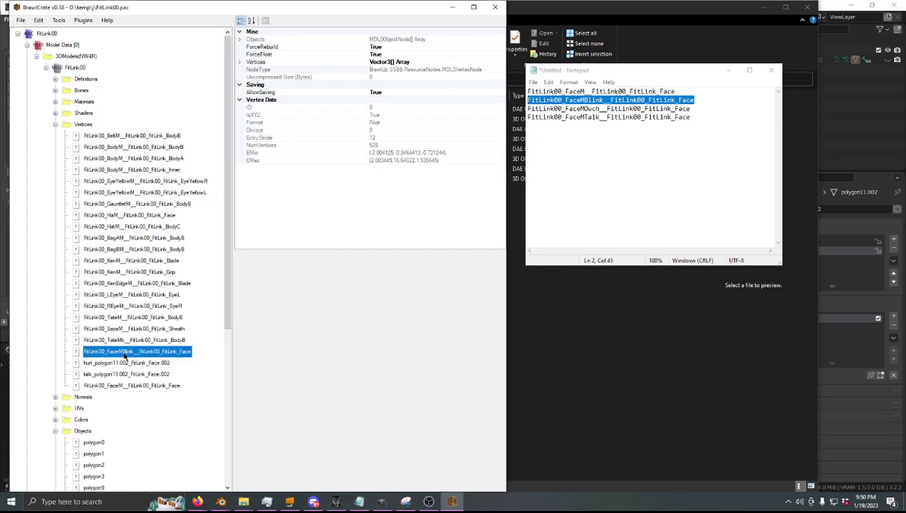
- Rename the imported hurt vertex node to FitLink00_FaceMOuch__FitLink00_FitLink_Face, using the name noted in Notepad
double_click(584, 108)
key("ctrl+c")
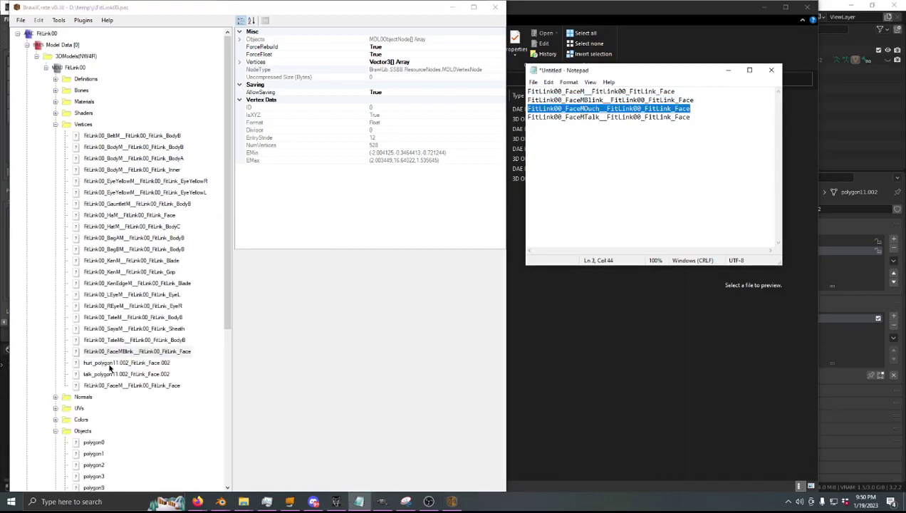
left_click(110, 363)
key("F2")
key("ctrl+v")
key("Return")
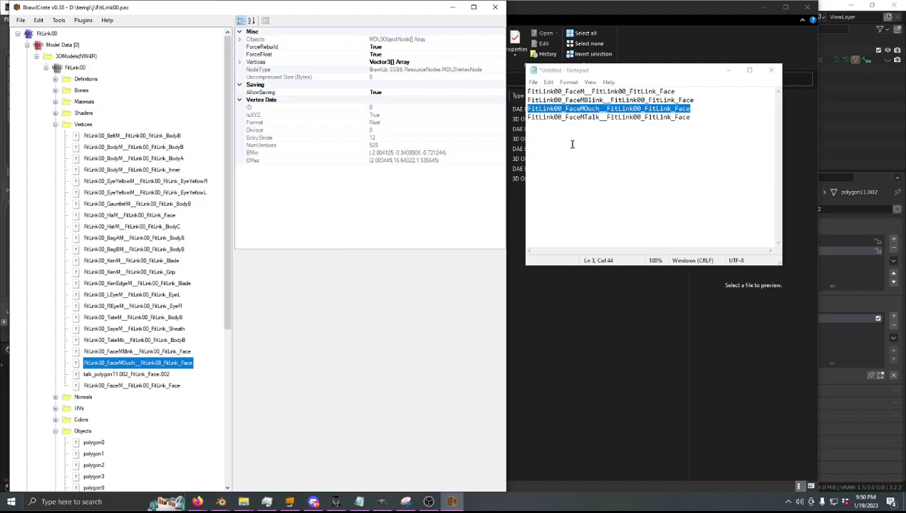
- Rename the imported talk vertex node to FitLink00_FaceMTalk__FitLink00_FitLink_Face, using the name noted in Notepad
double_click(574, 117)
key("ctrl+c")
left_click(135, 374)
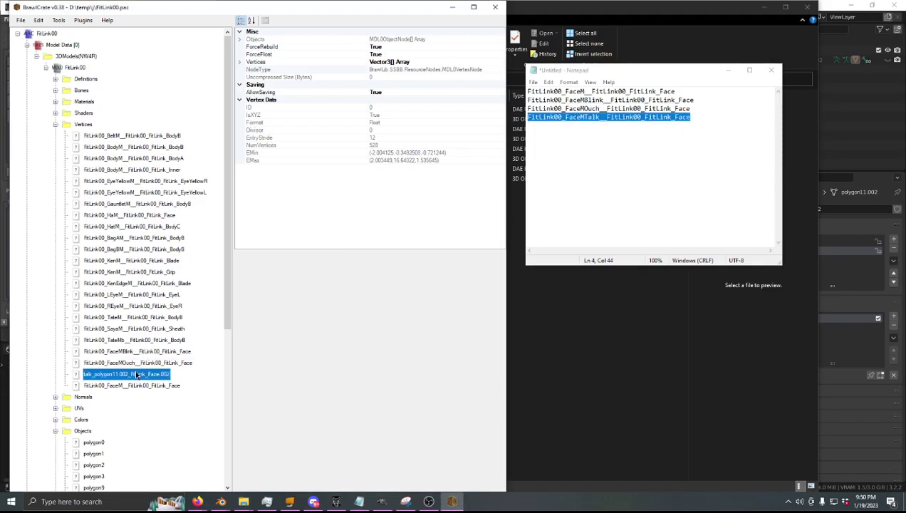
key("F2")
key("ctrl+v")
key("Return")
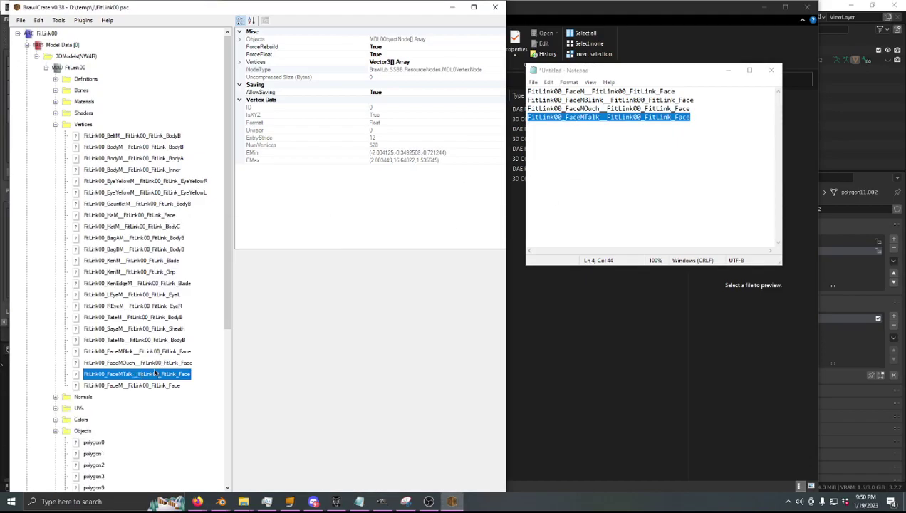
- Save the archive as FitLink00.pac in the edited folder and open the FitLink00 model in a maximized Advanced Model Editor
key("ctrl+shift+s")
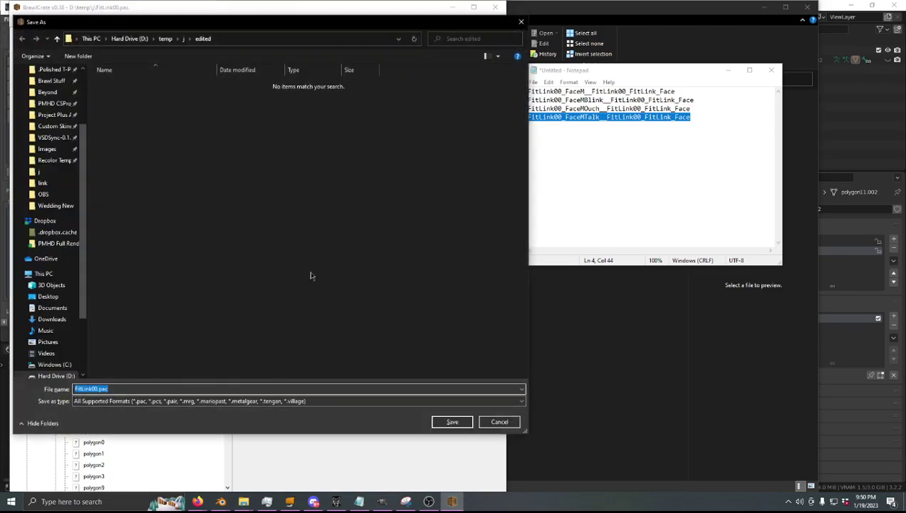
left_click(452, 421)
left_click(74, 67)
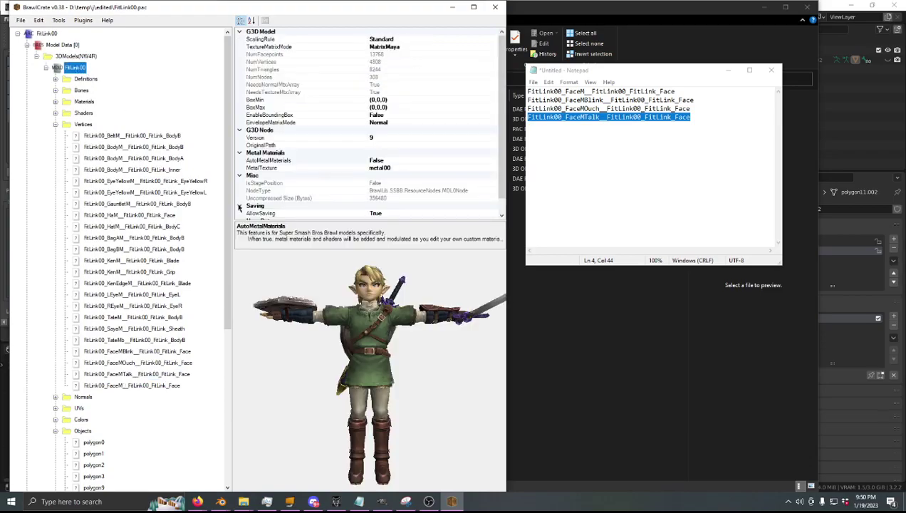
key("ctrl+p")
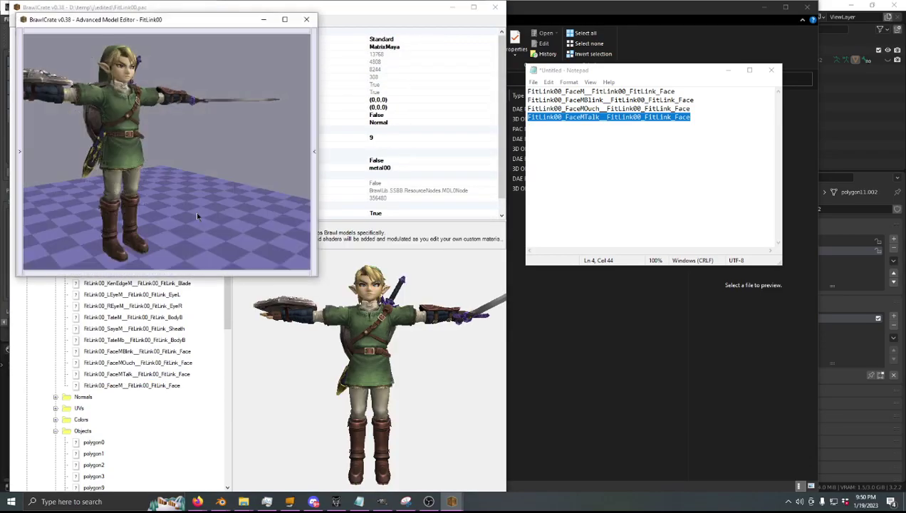
double_click(194, 20)
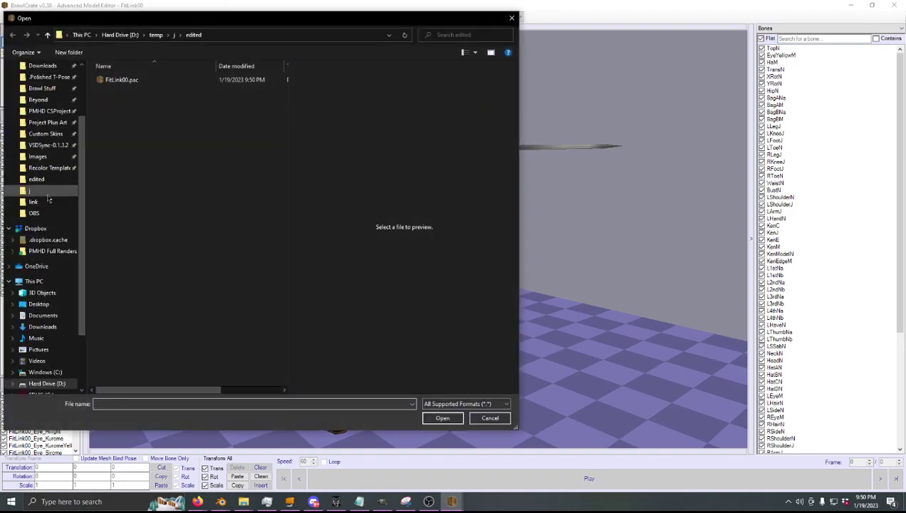
- Load the animation file from the link folder into the model editor and enlarge the animations list
left_click(47, 202)
left_click(34, 201)
double_click(124, 177)
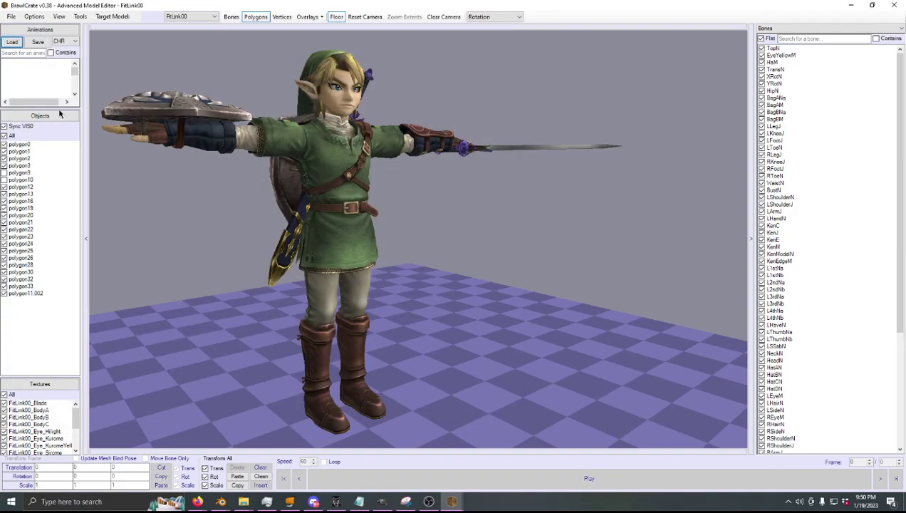
left_click_drag(59, 108, 57, 230)
- Play the Wait1 animation with a close view of the character's face
scroll(36, 100, "down", 5)
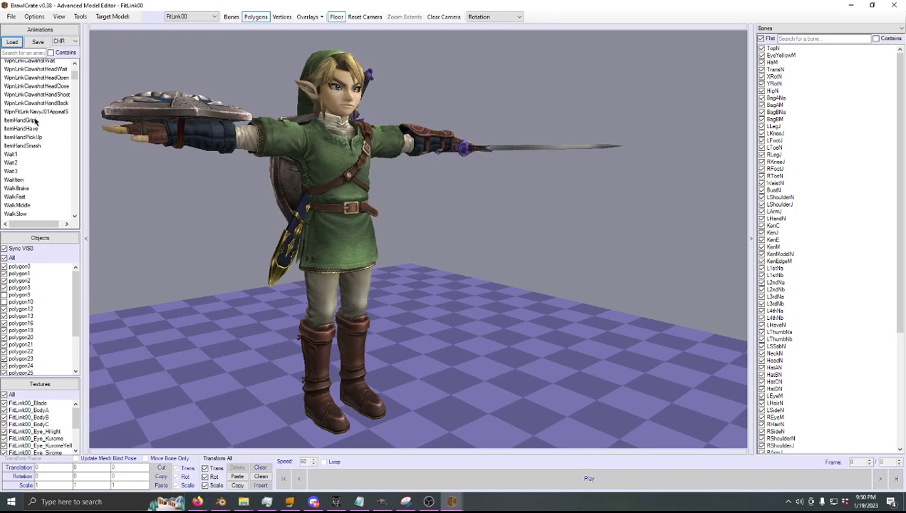
left_click(12, 153)
right_click_drag(413, 142, 328, 213)
scroll(420, 214, "up", 4)
left_click(522, 477)
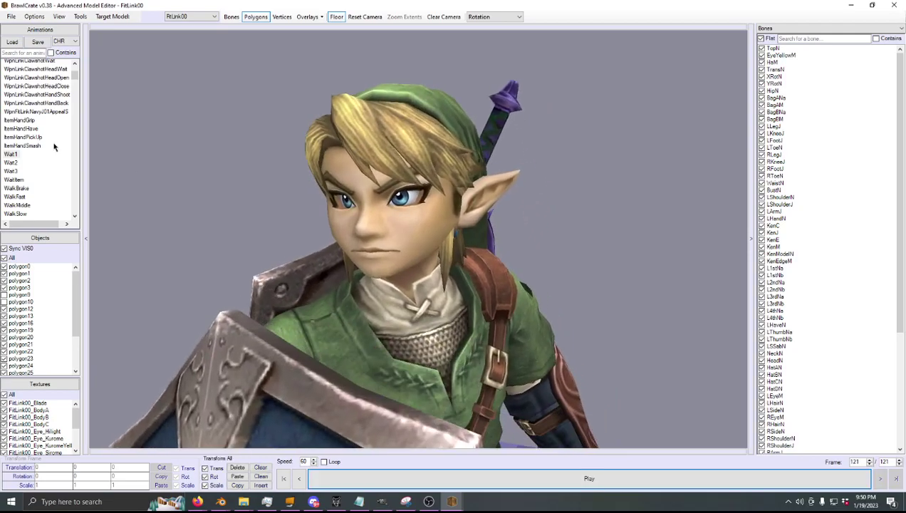
- Find the Attack11 animation in the animations list and play it with the whole character in view
scroll(54, 146, "down", 4)
scroll(53, 147, "down", 4)
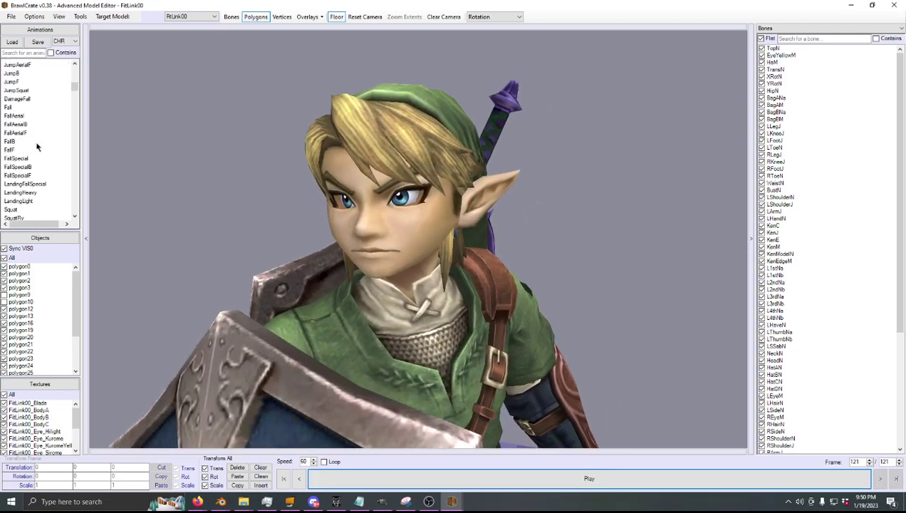
scroll(38, 147, "up", 2)
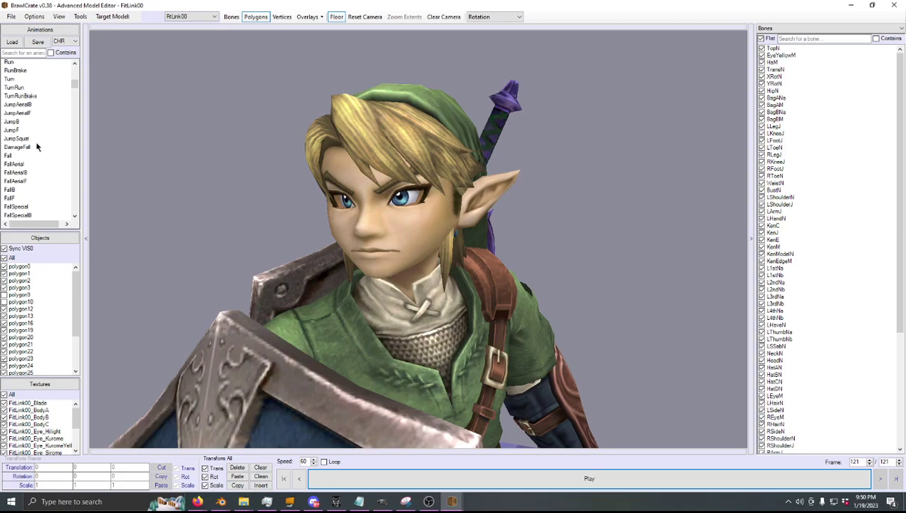
scroll(37, 147, "down", 6)
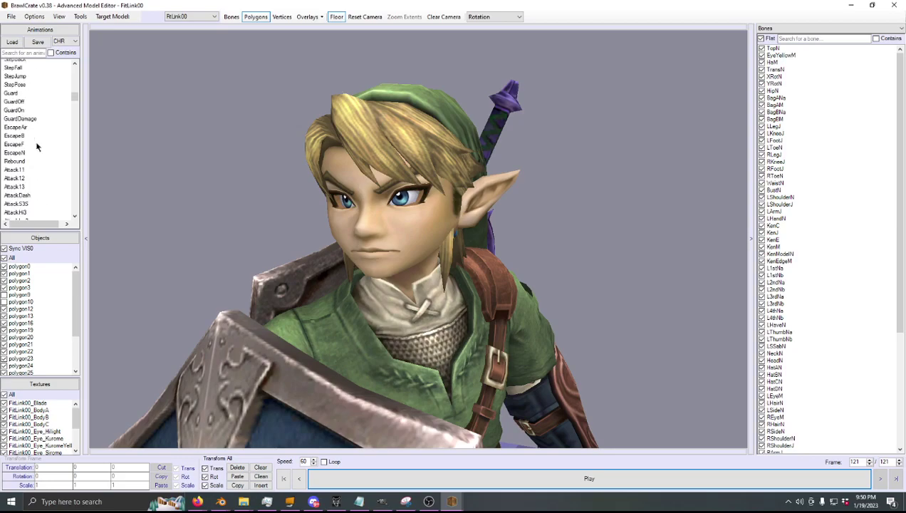
left_click(23, 171)
scroll(286, 213, "down", 5)
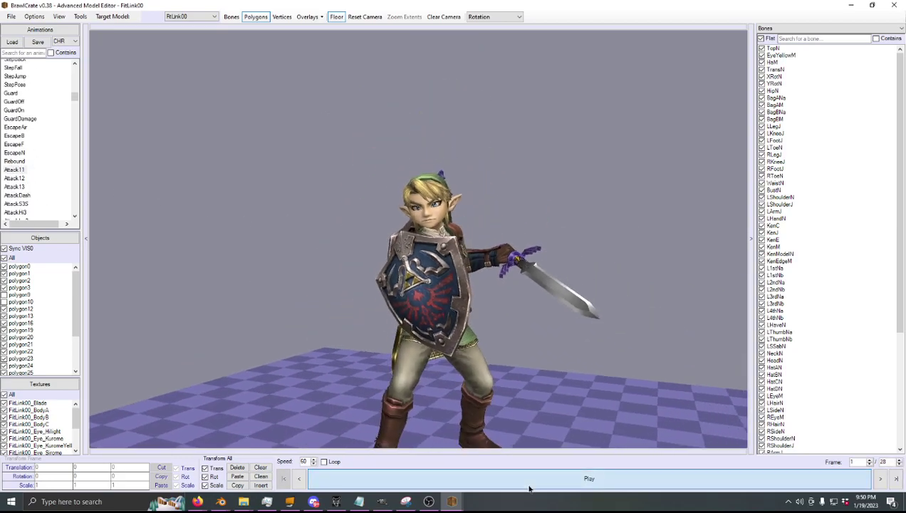
left_click(529, 487)
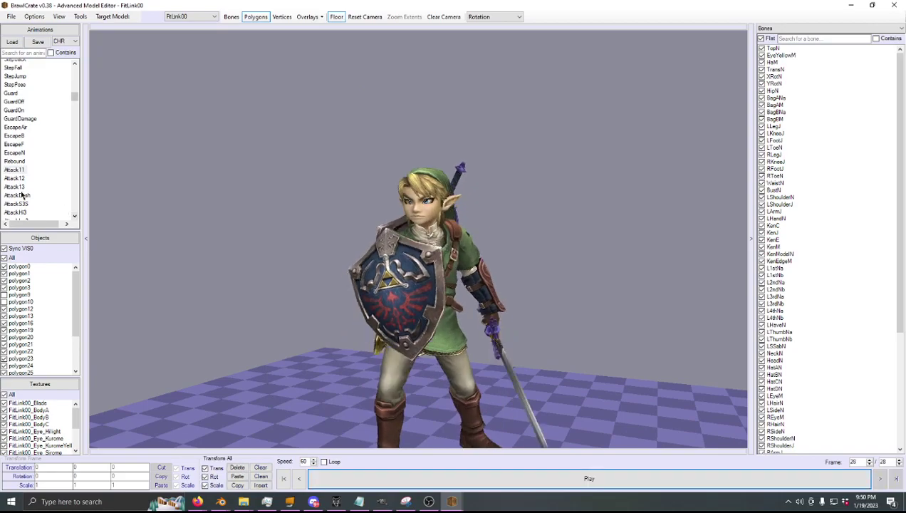
- Play the Attack13 animation to check the face during the attack
left_click(21, 188)
scroll(427, 294, "up", 5)
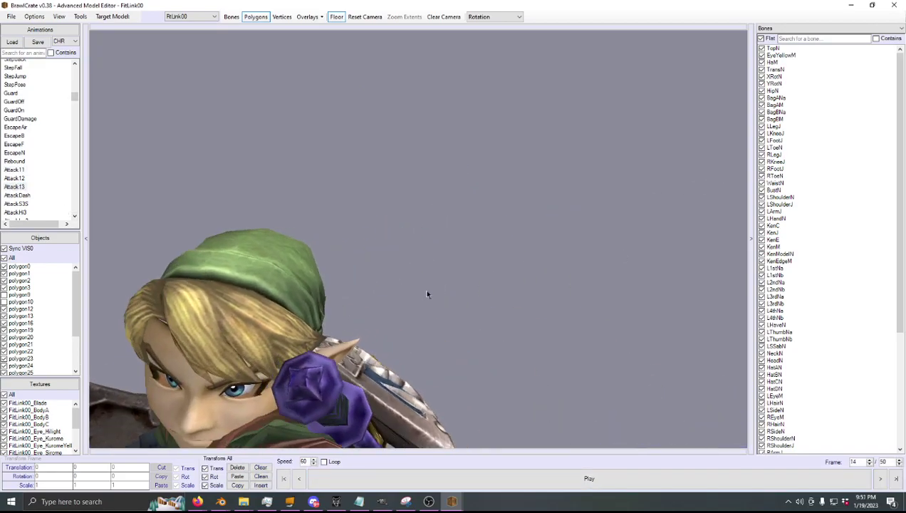
scroll(427, 294, "down", 5)
left_click(473, 484)
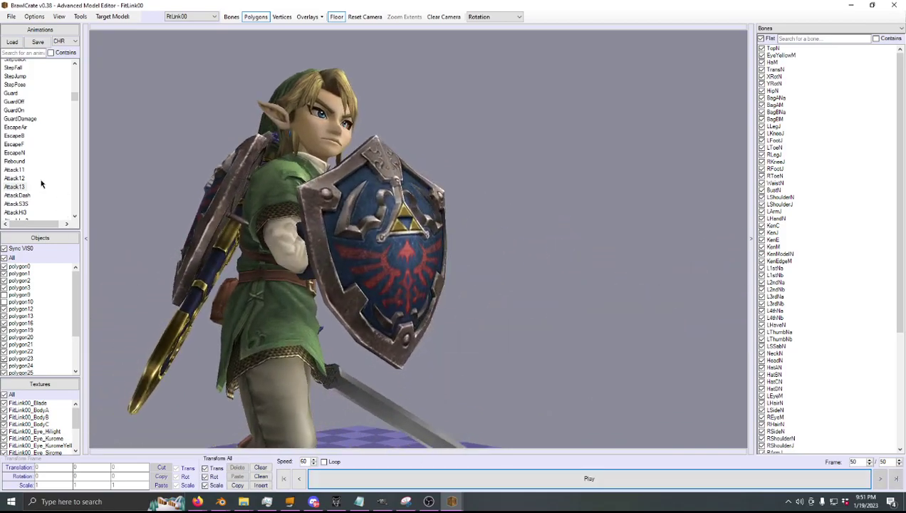
- Play the AttackDash animation, stop it at frame 15 and examine the talk expression from the front, close up
scroll(42, 184, "down", 2)
left_click(27, 148)
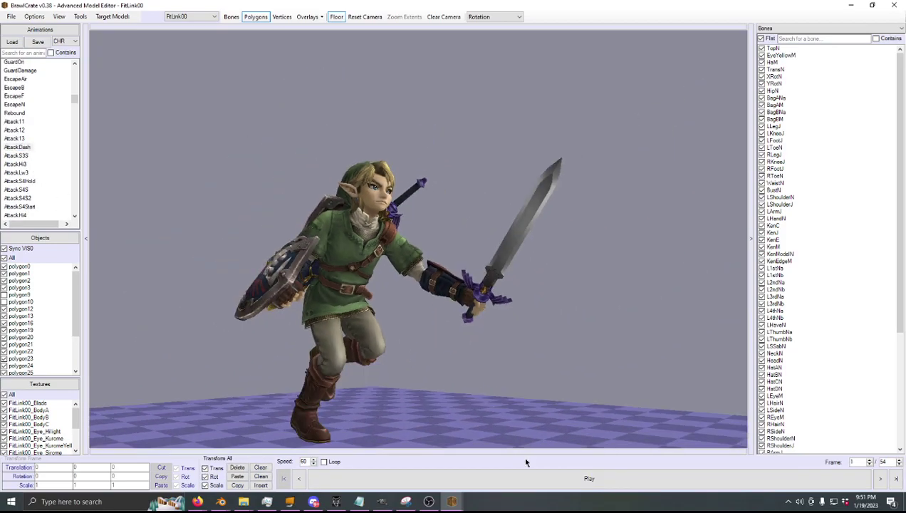
left_click(528, 471)
left_click(529, 474)
right_click_drag(527, 342, 397, 341)
scroll(397, 341, "up", 4)
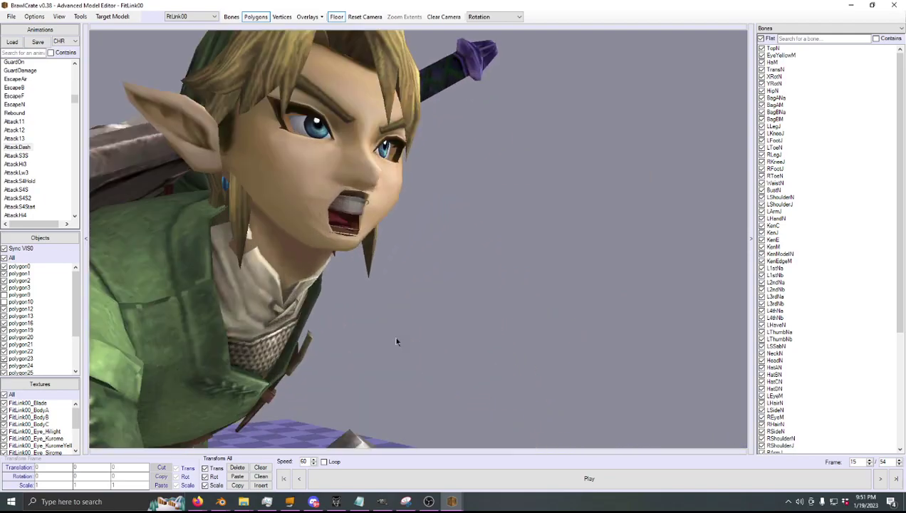
left_click_drag(397, 342, 359, 342)
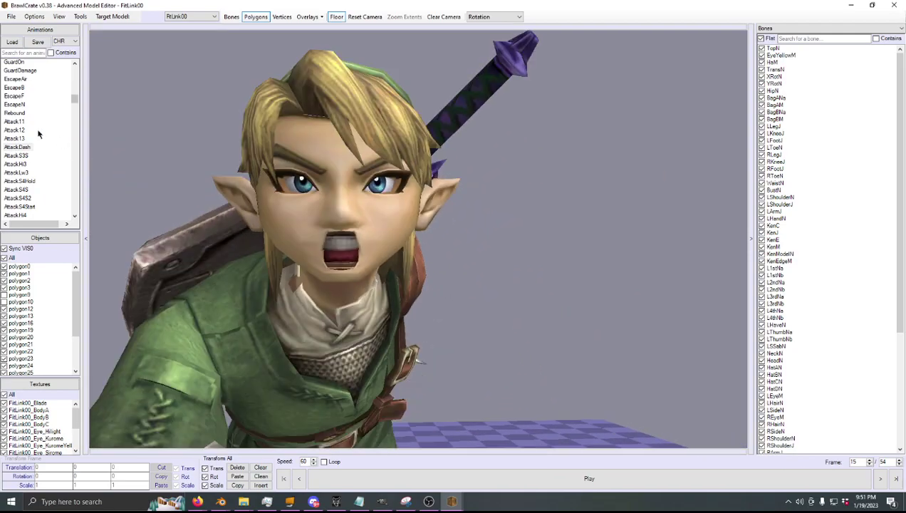
- Load the DamageHi1 animation, examine the hurt expression up close, and close the Advanced Model Editor
scroll(39, 135, "down", 20)
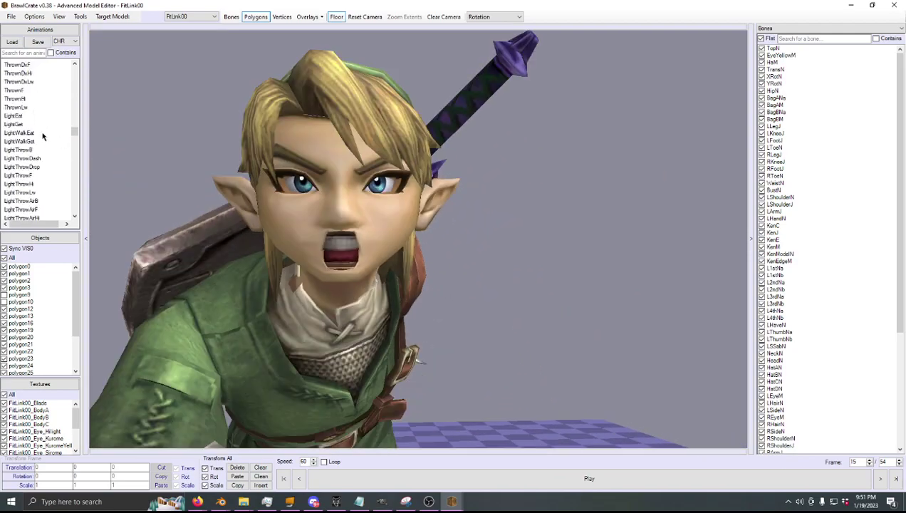
scroll(40, 137, "down", 20)
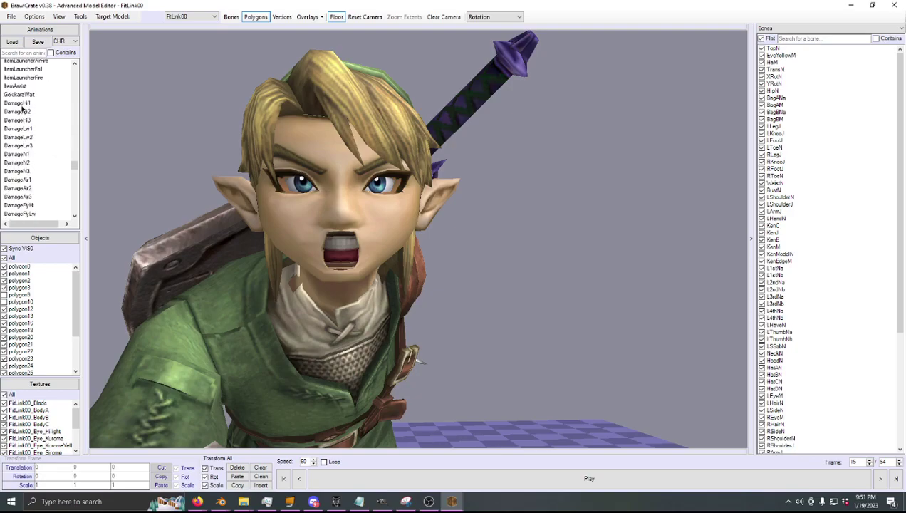
left_click(22, 105)
scroll(346, 244, "up", 5)
left_click_drag(346, 244, 210, 205)
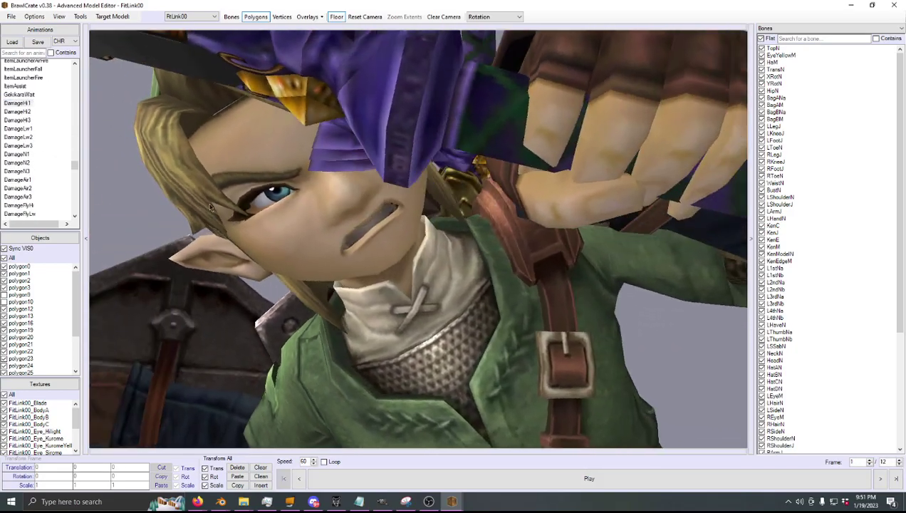
scroll(212, 206, "down", 12)
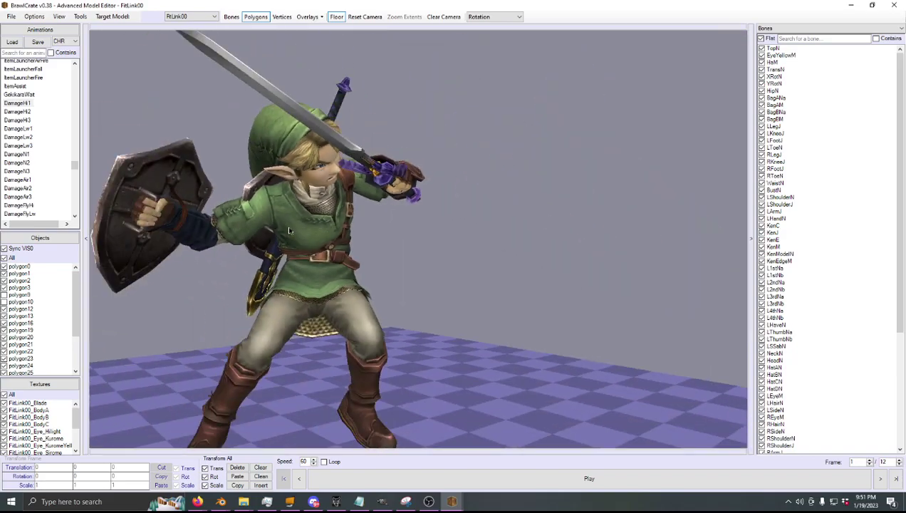
scroll(289, 230, "down", 3)
left_click(892, 6)
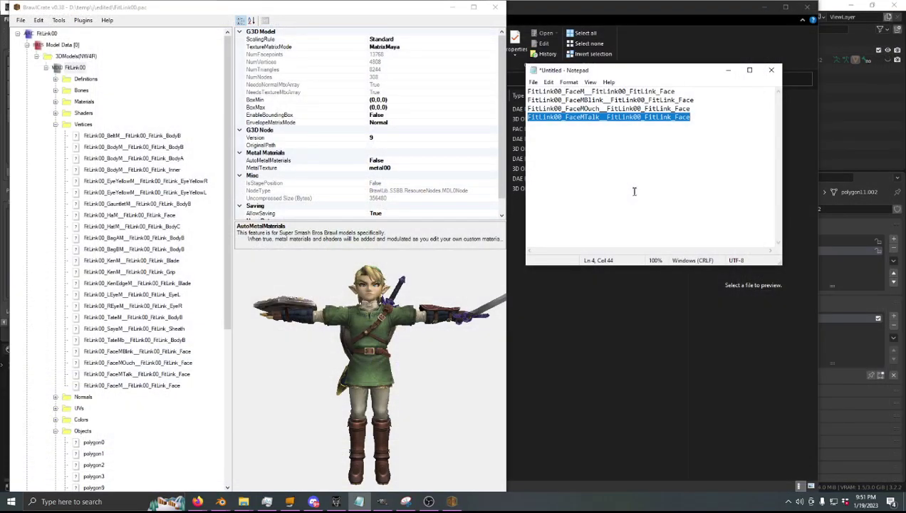
left_click(409, 313)
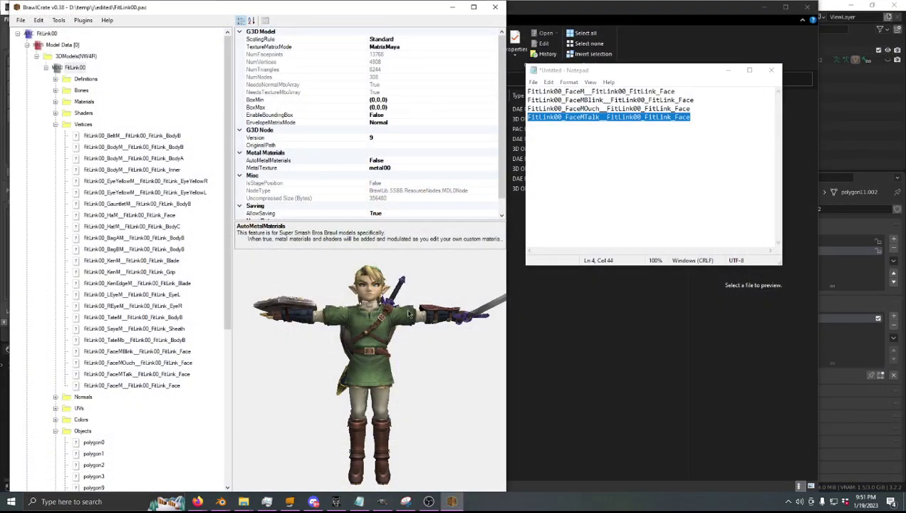